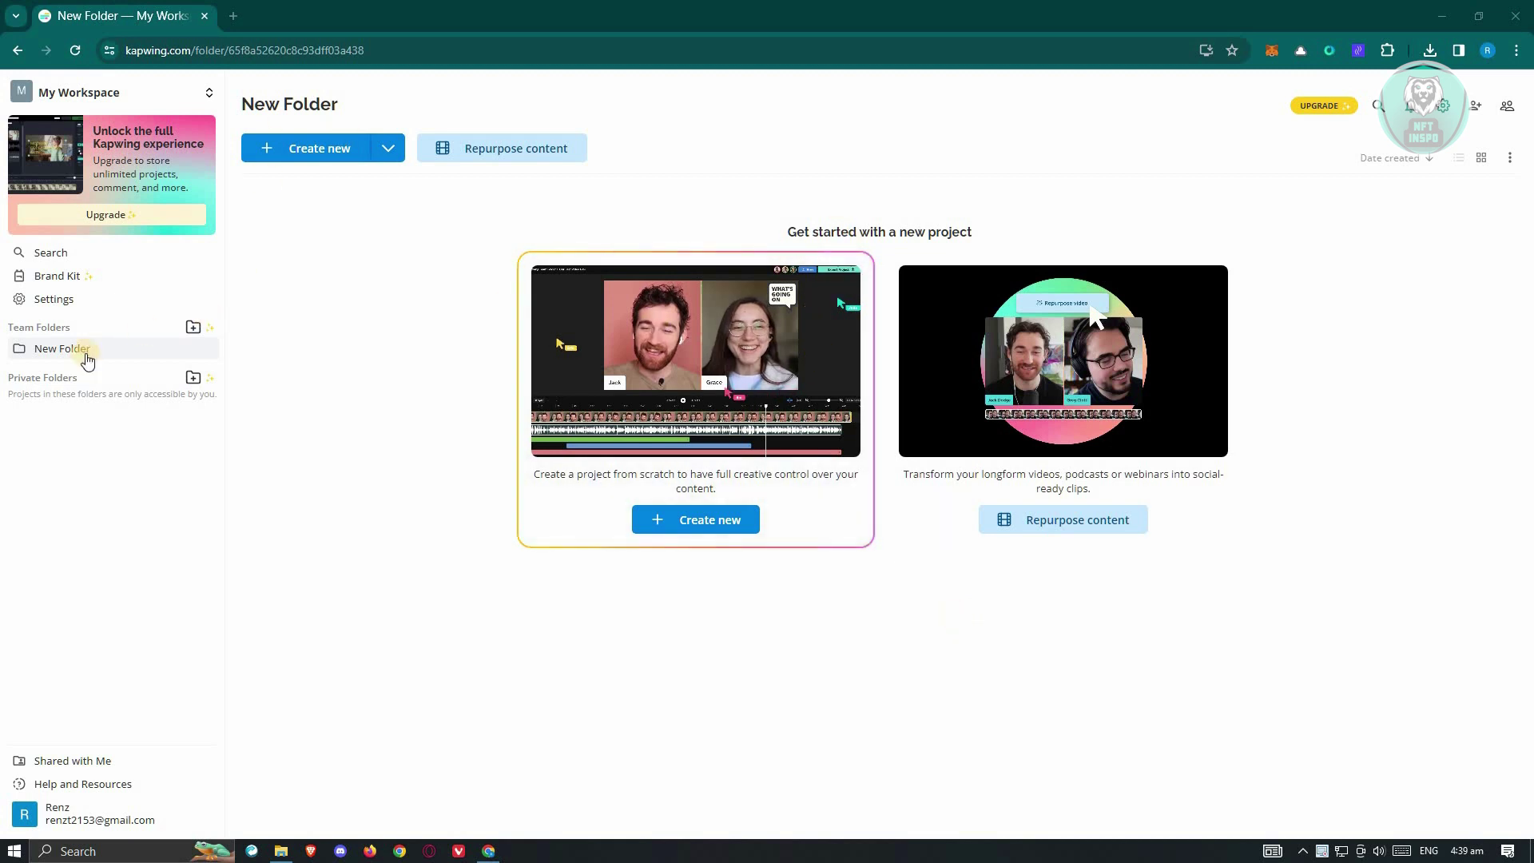
Create a new project in New Folder and upload the Untitled_video Made with Clipchamp file from Downloads to its media.
{"action": "left_click", "coordinate": [389, 150]}
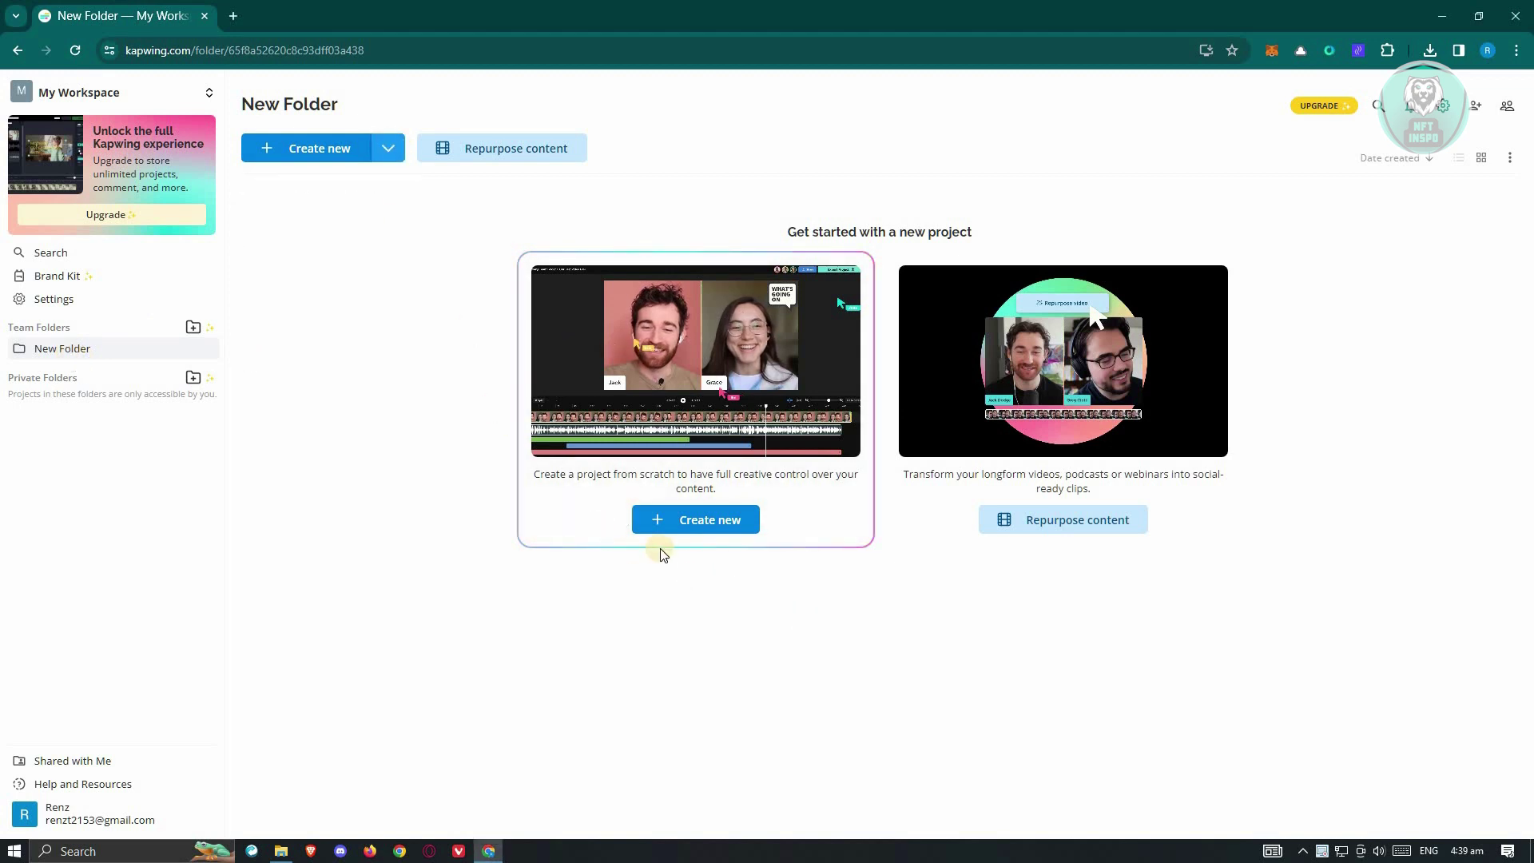
{"action": "left_click", "coordinate": [708, 524]}
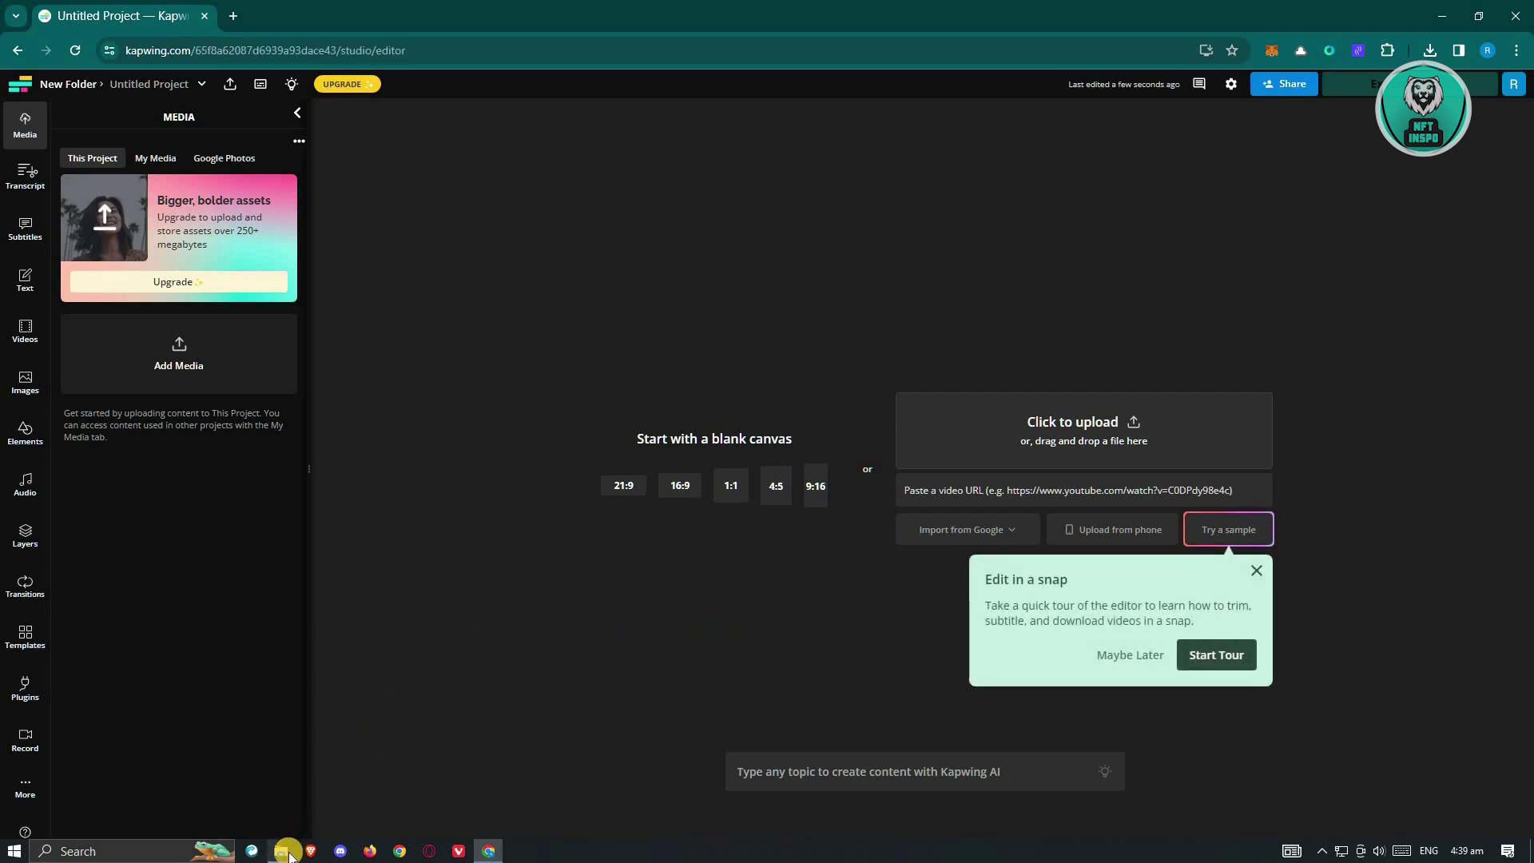
{"action": "left_click", "coordinate": [283, 852]}
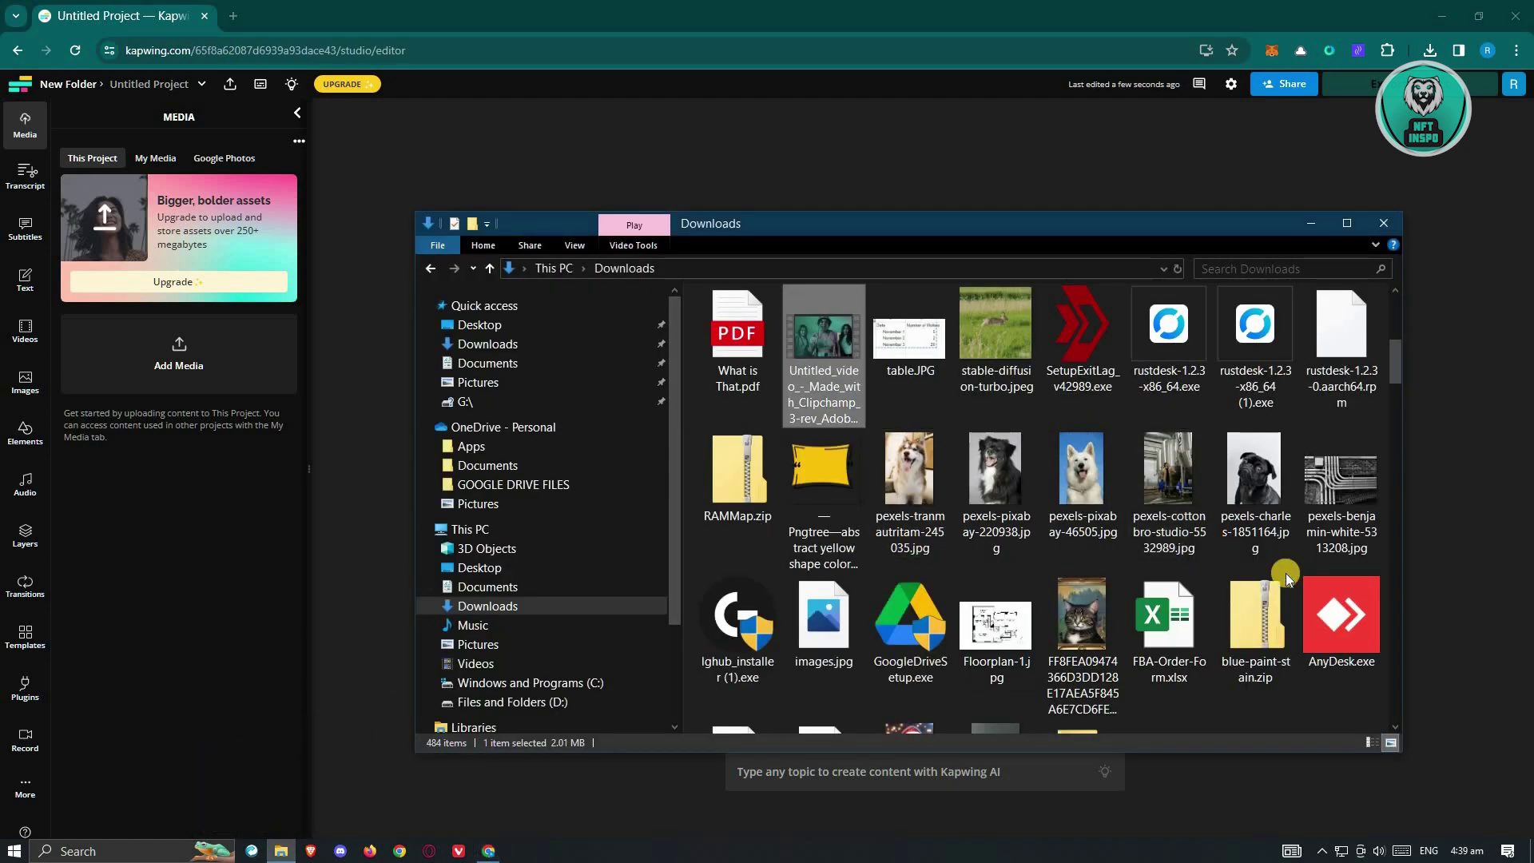
{"action": "scroll", "coordinate": [1283, 577], "scroll_direction": "down", "scroll_amount": 2}
{"action": "scroll", "coordinate": [1282, 577], "scroll_direction": "up", "scroll_amount": 3}
{"action": "scroll", "coordinate": [995, 567], "scroll_direction": "down", "scroll_amount": 1}
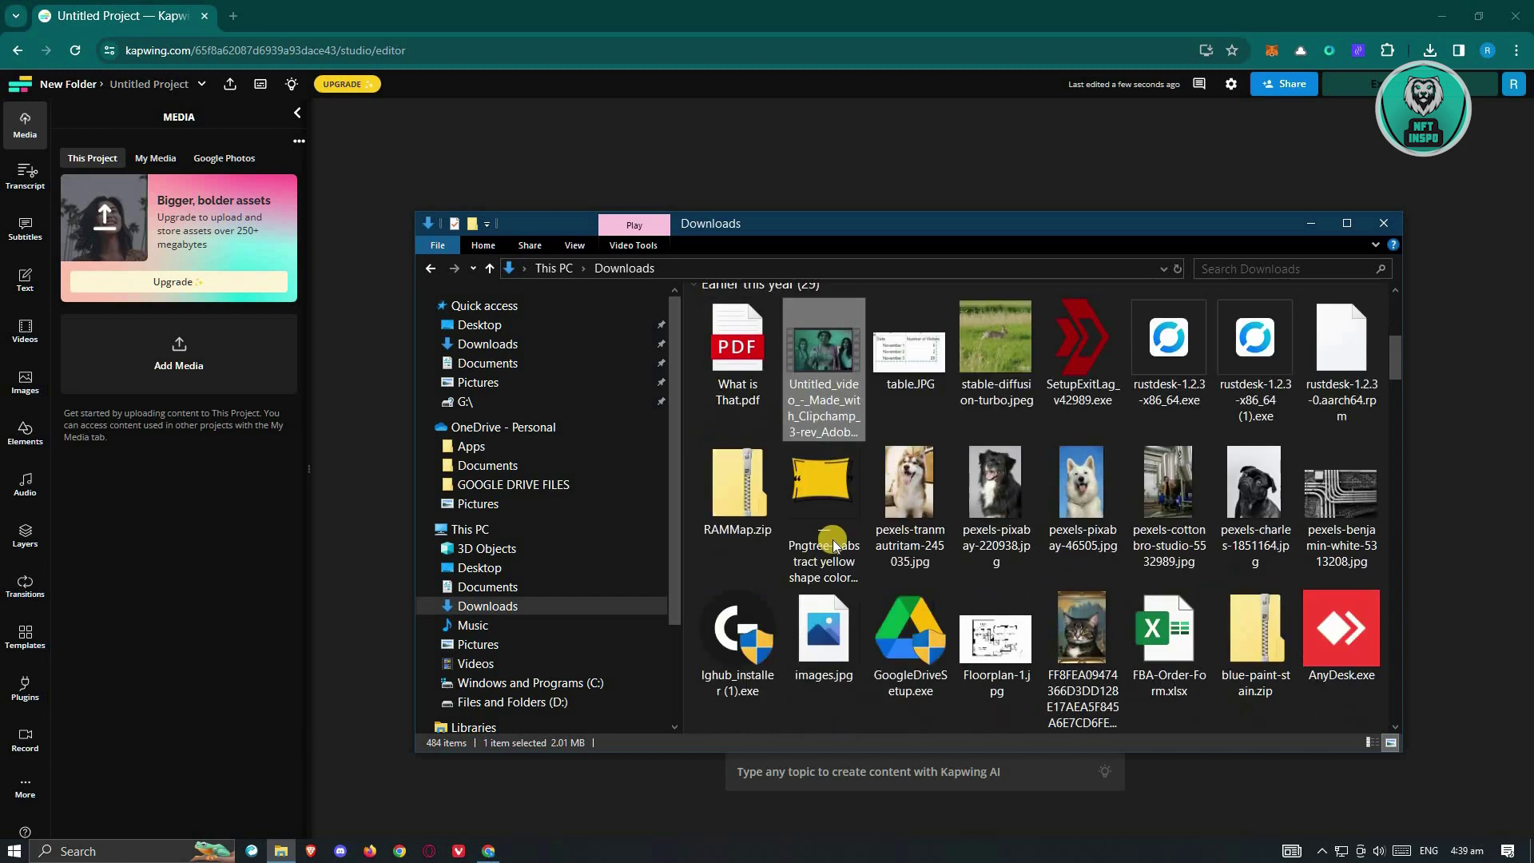
{"action": "left_click_drag", "start_coordinate": [823, 352], "coordinate": [164, 431]}
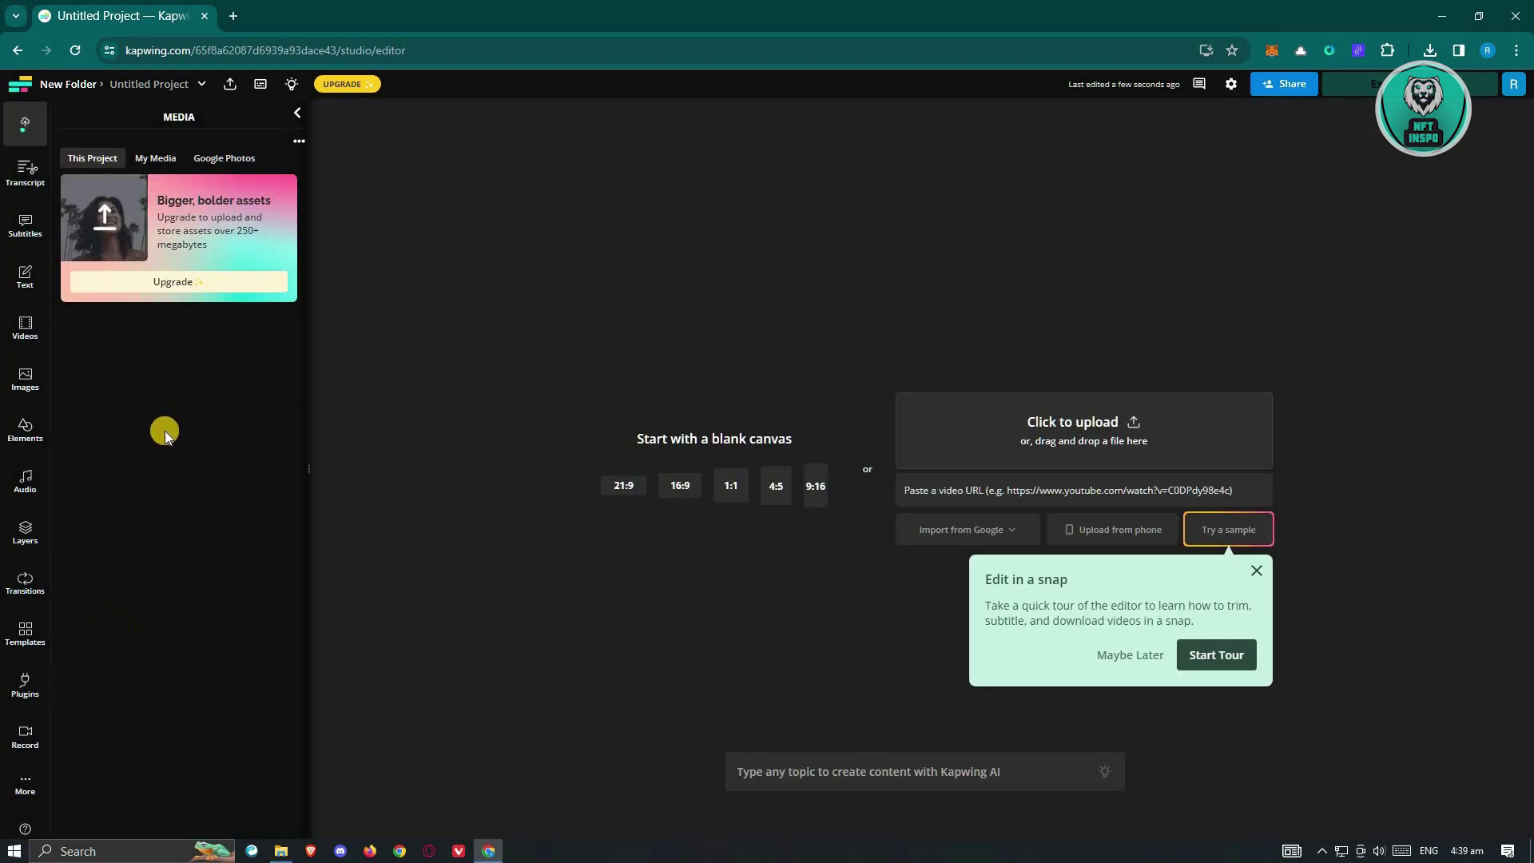
Upload the image pexels-tranmautritam-245035.jpg from Downloads to the project media and dismiss the editor tour prompt.
{"action": "left_click", "coordinate": [279, 852]}
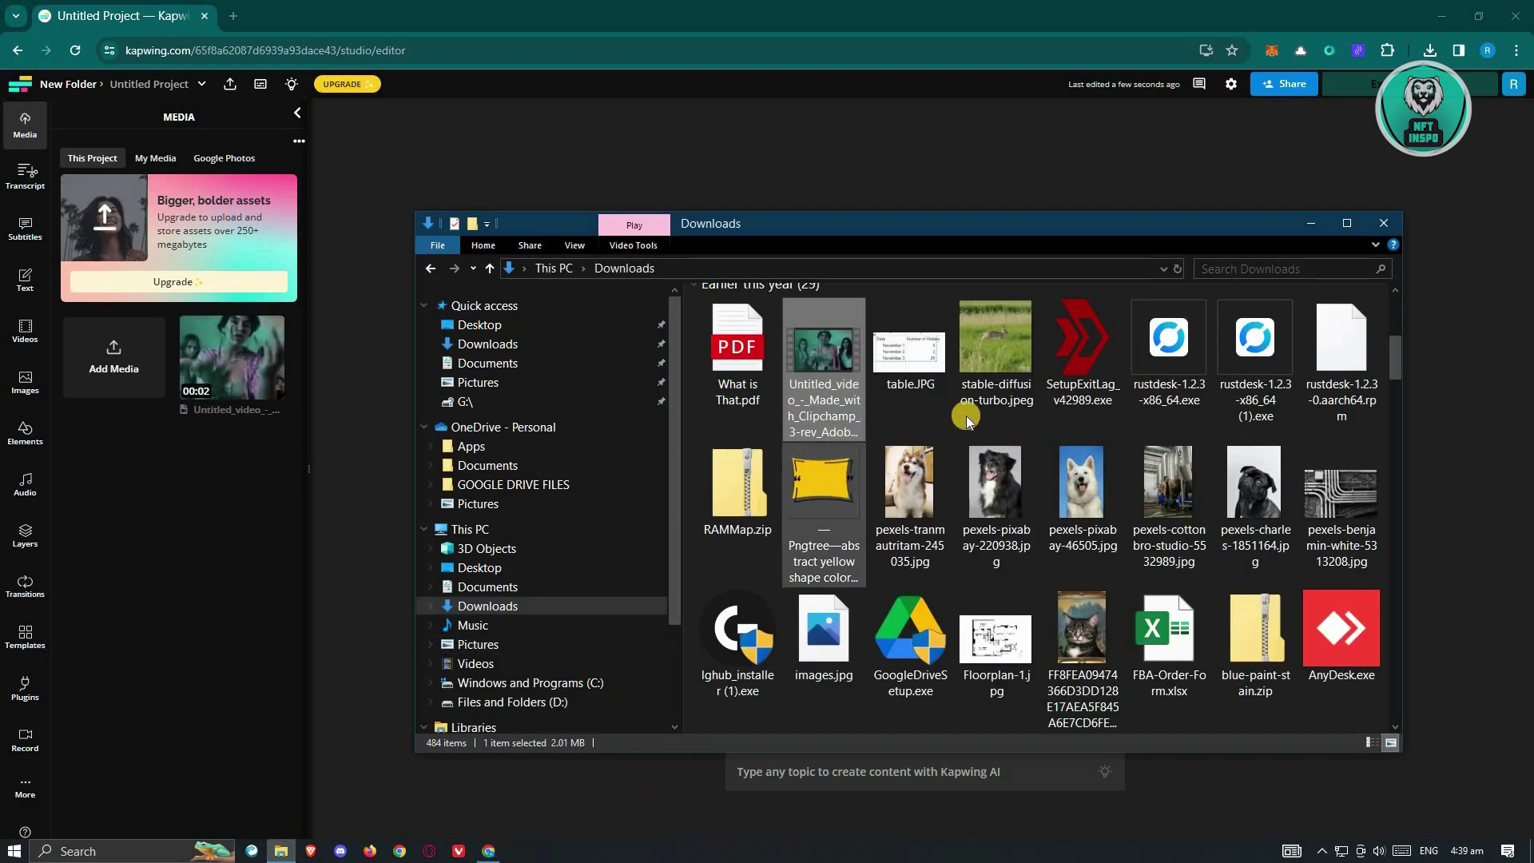
{"action": "left_click_drag", "start_coordinate": [910, 492], "coordinate": [211, 516]}
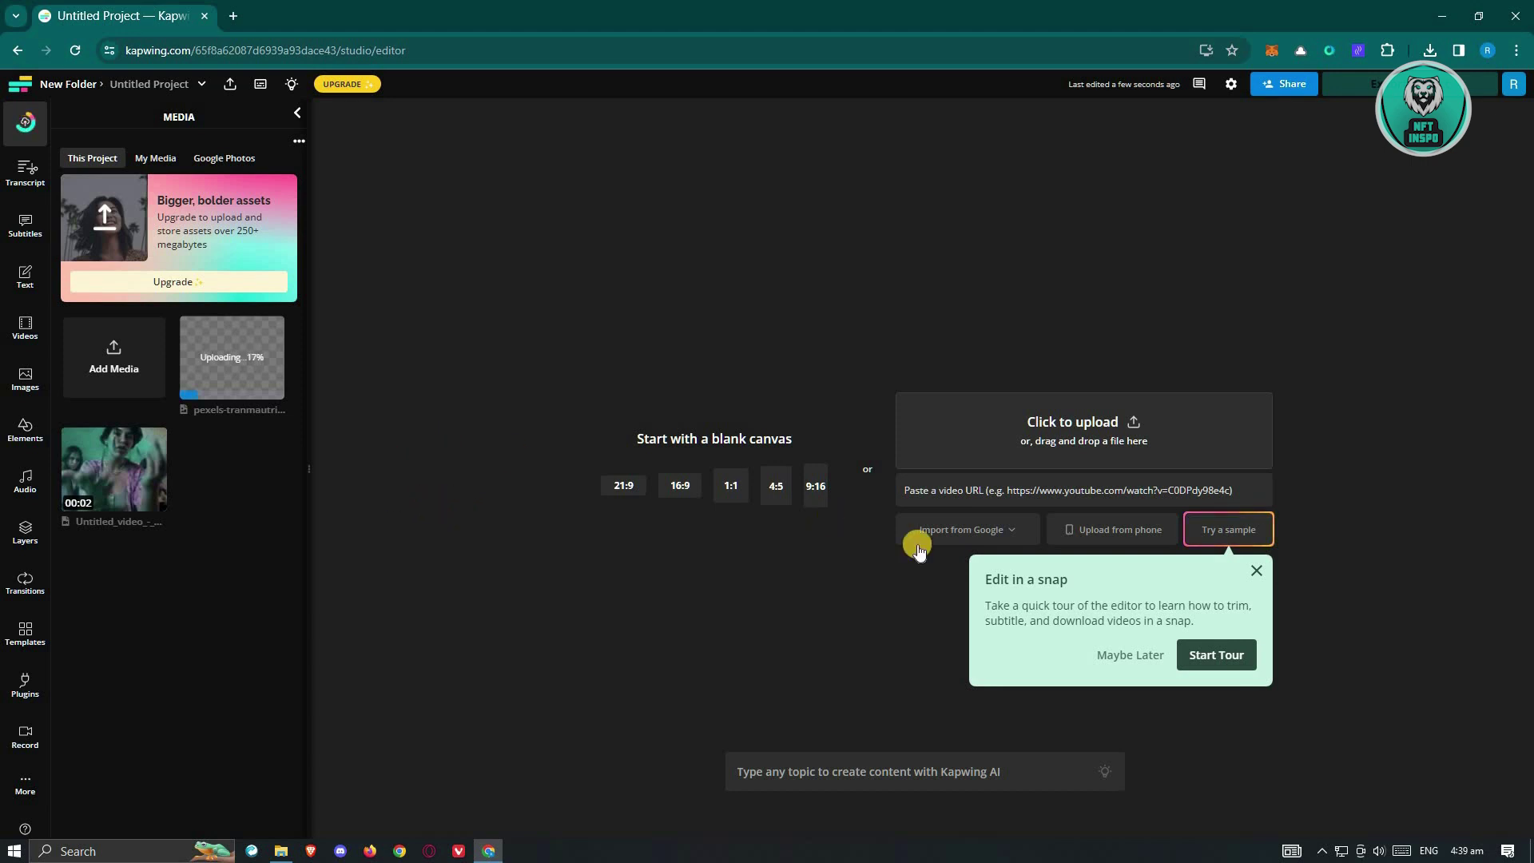
{"action": "left_click", "coordinate": [1258, 571]}
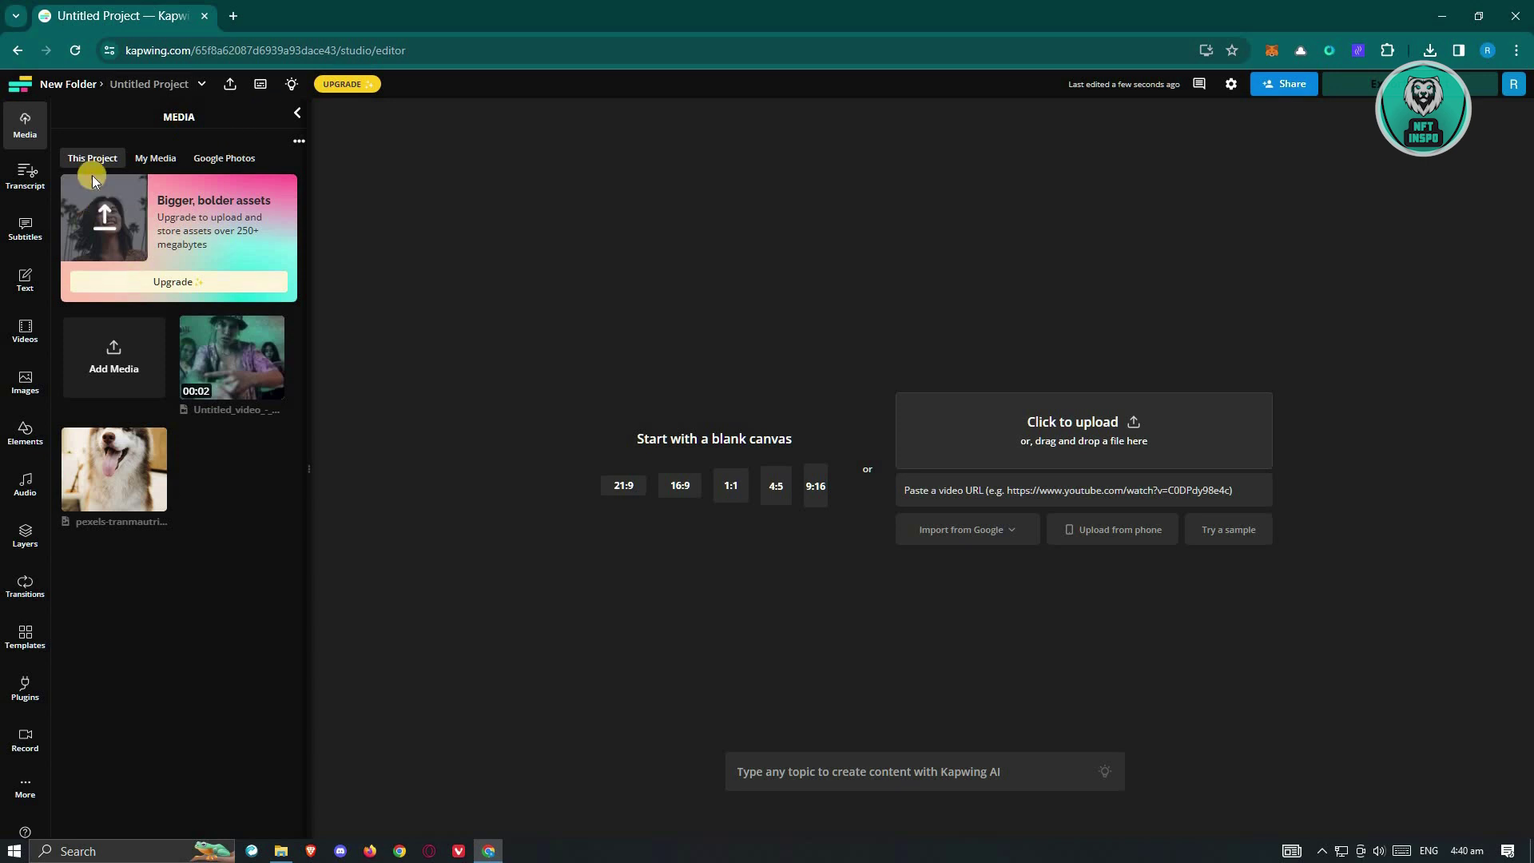
Look over the transcript and subtitle tools, and return to the project media.
{"action": "left_click", "coordinate": [22, 173]}
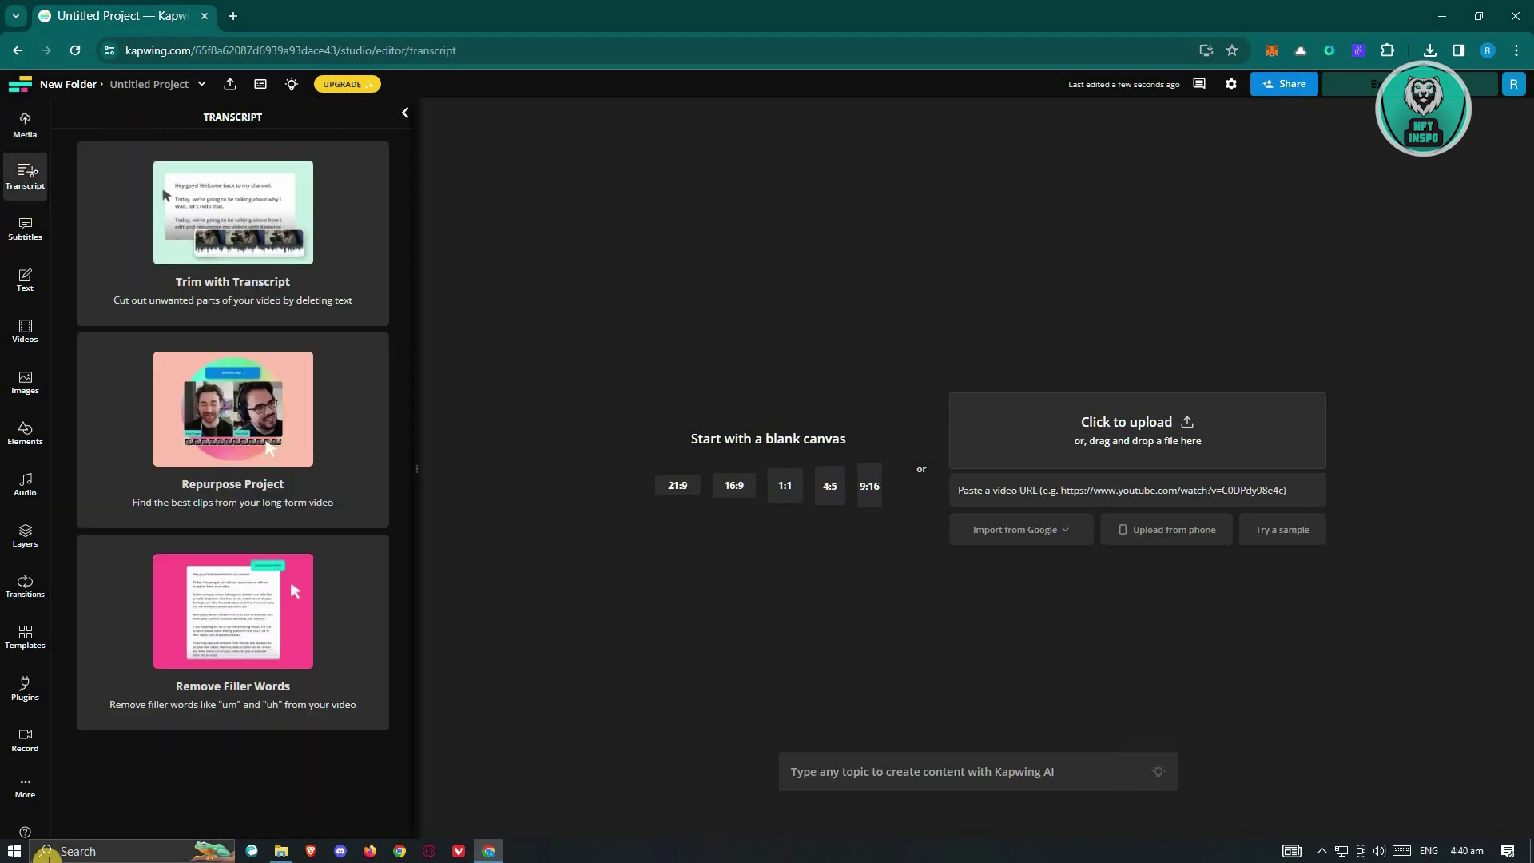
{"action": "left_click", "coordinate": [25, 227]}
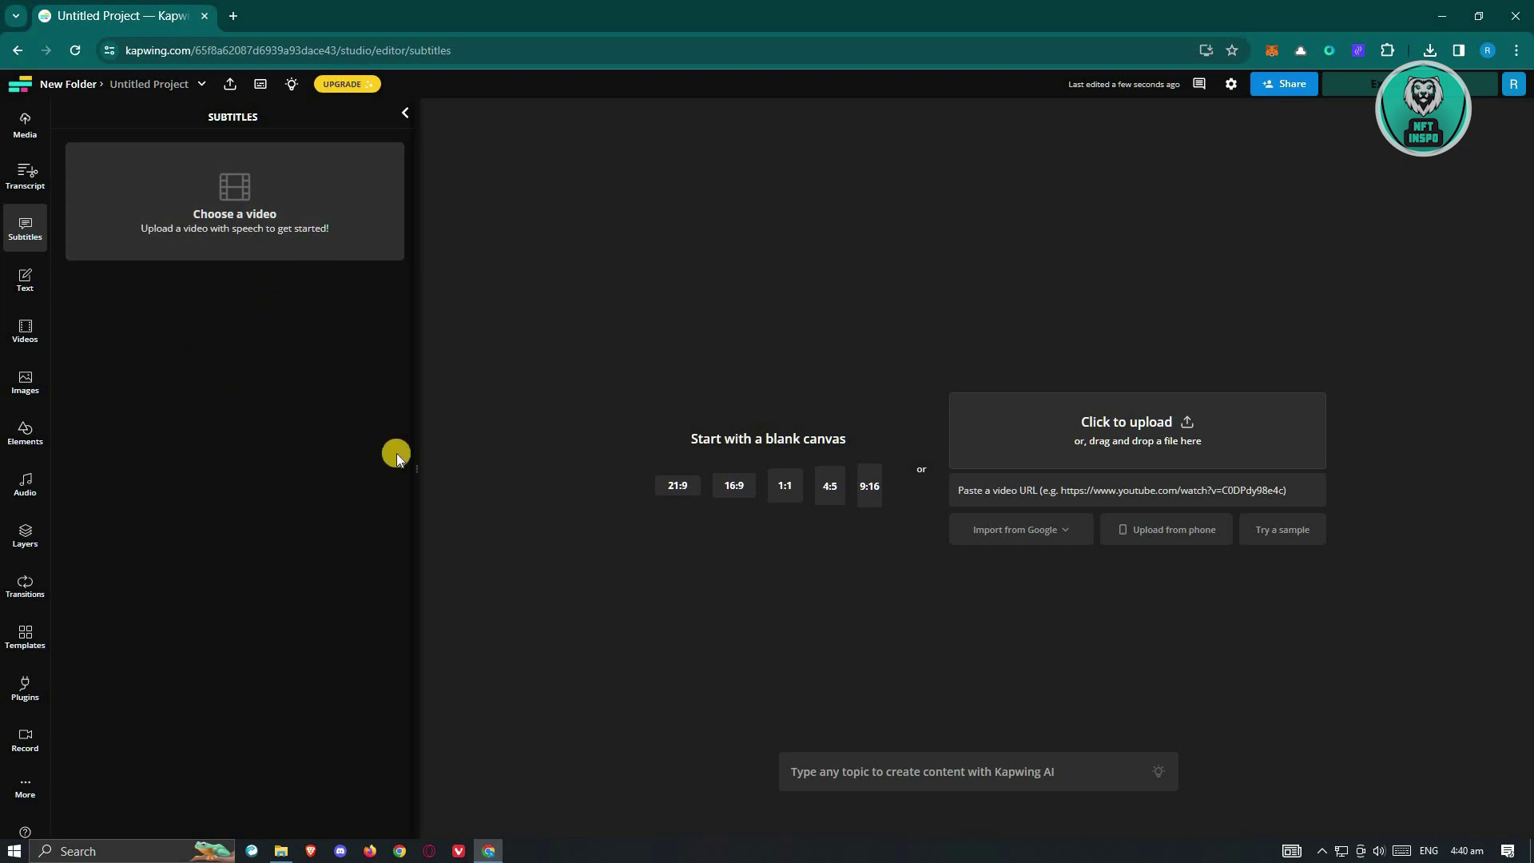
{"action": "left_click", "coordinate": [22, 124]}
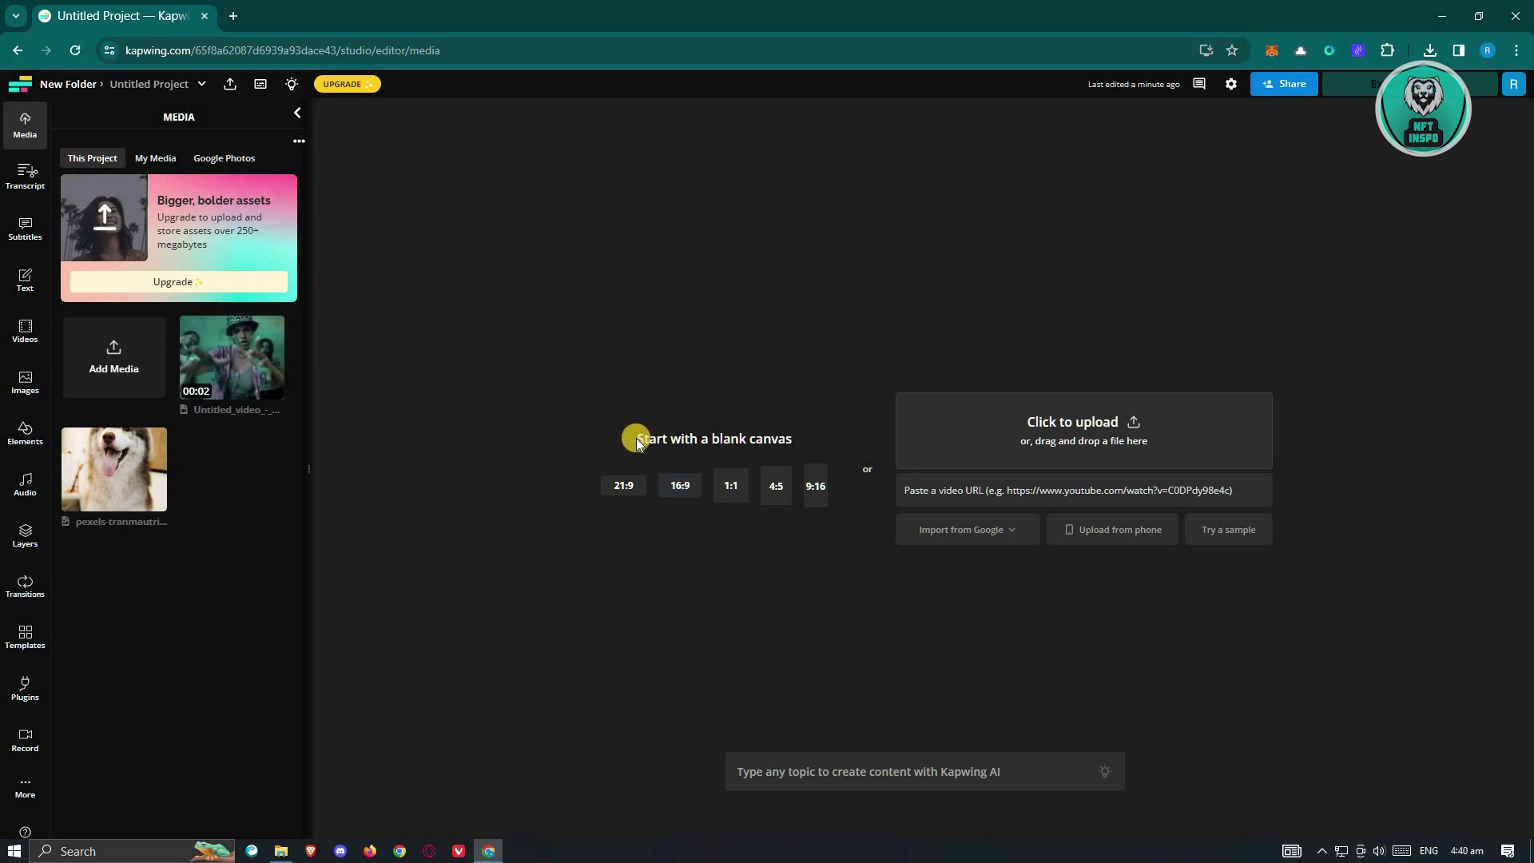
Start a blank 16:9 canvas and place the uploaded Clipchamp video on it.
{"action": "left_click", "coordinate": [685, 486]}
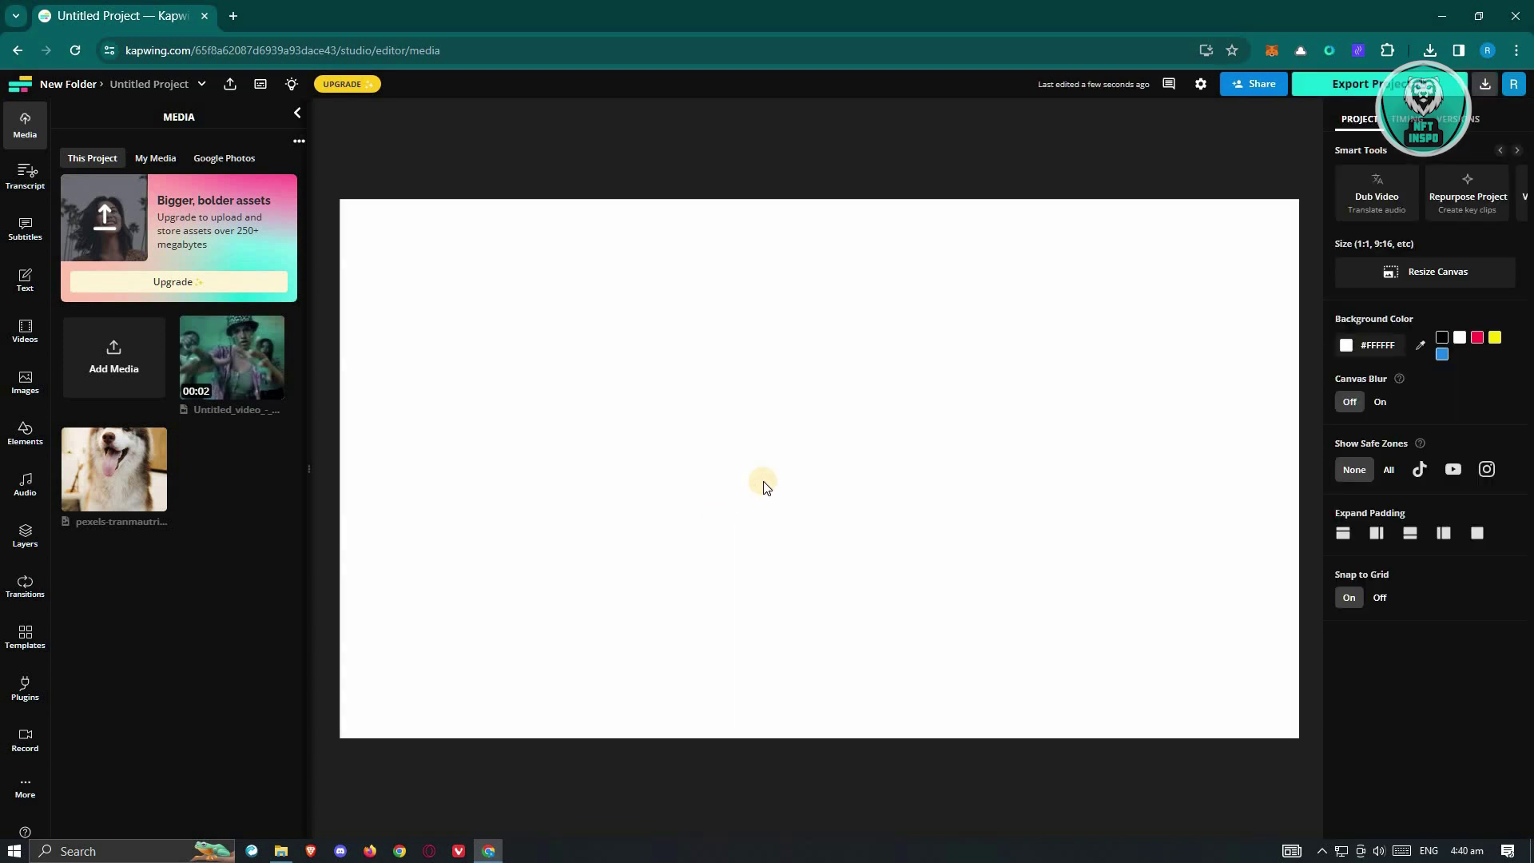
{"action": "mouse_move", "coordinate": [228, 361]}
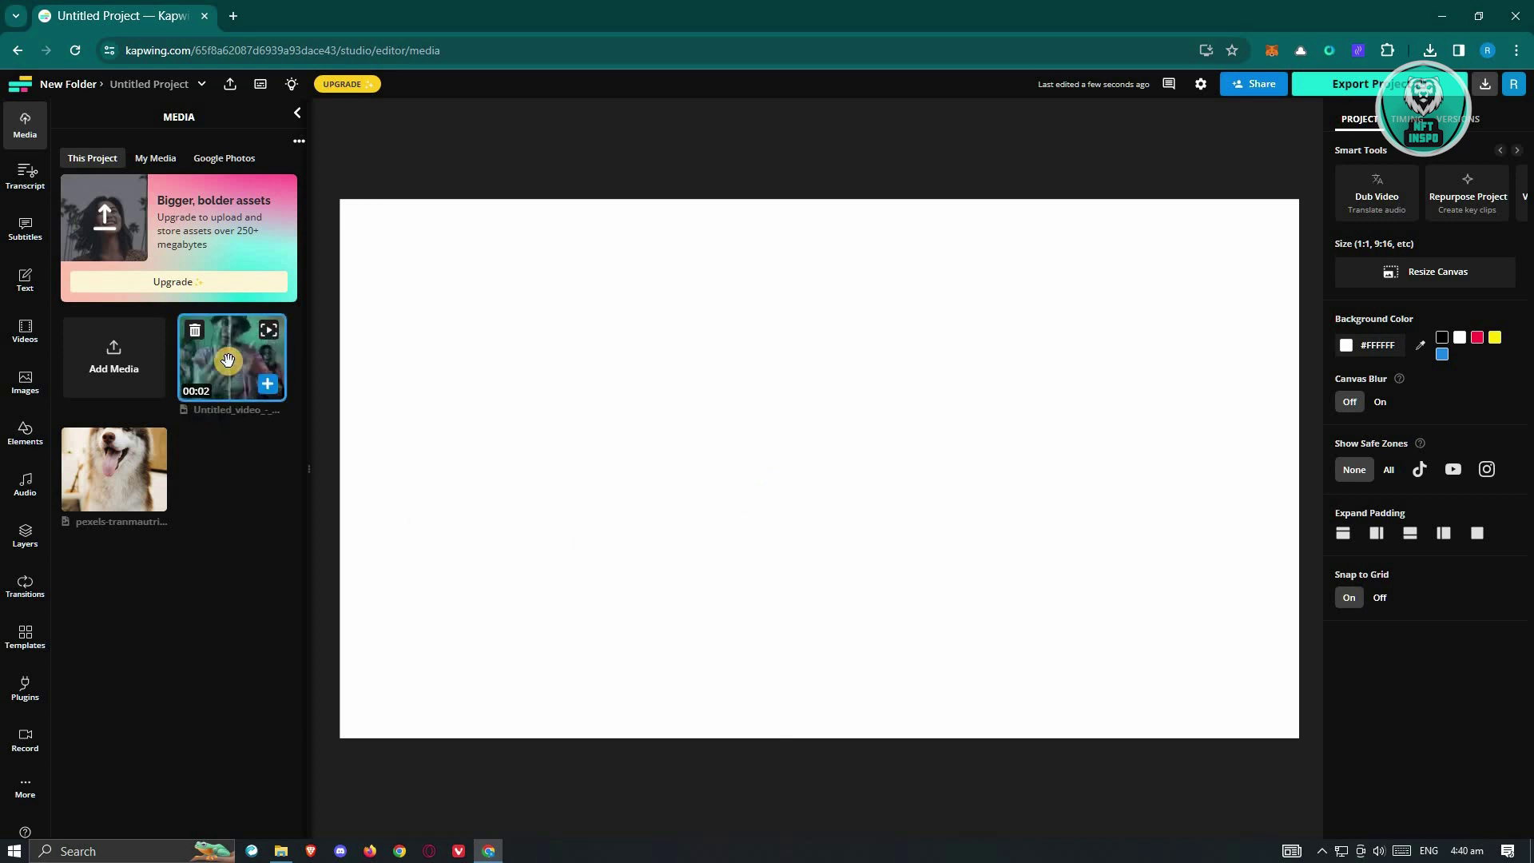
{"action": "left_click_drag", "start_coordinate": [212, 357], "coordinate": [795, 447]}
{"action": "left_click_drag", "start_coordinate": [863, 352], "coordinate": [822, 360]}
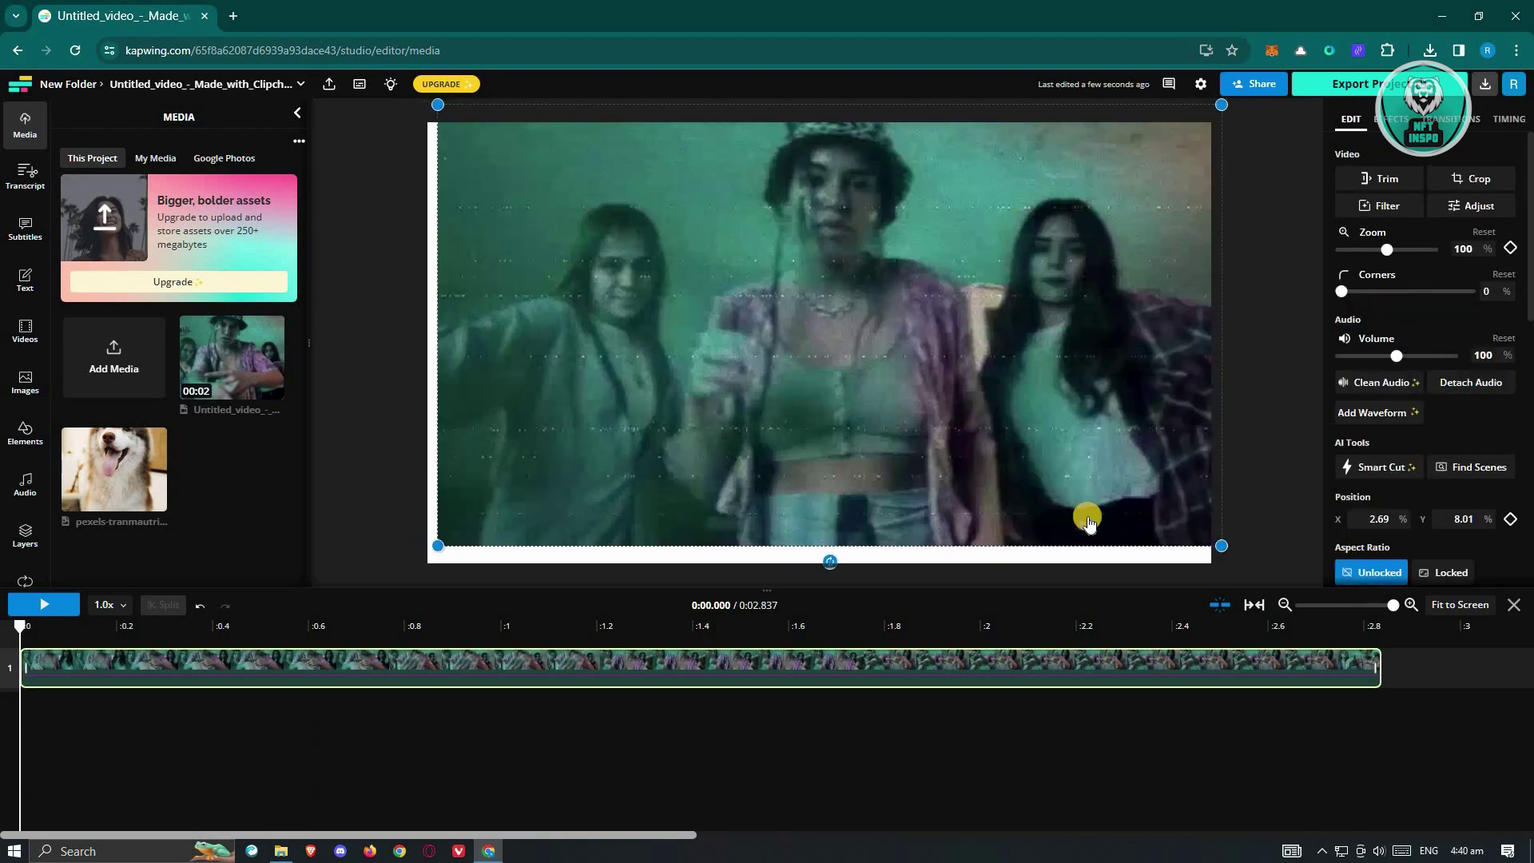
Shrink the video on the canvas and place it near the centre, at about X -4.85% and Y 3.84%.
{"action": "left_click_drag", "start_coordinate": [1147, 519], "coordinate": [1087, 458]}
{"action": "left_click_drag", "start_coordinate": [897, 269], "coordinate": [937, 314]}
{"action": "left_click_drag", "start_coordinate": [1128, 149], "coordinate": [909, 207]}
{"action": "left_click_drag", "start_coordinate": [743, 358], "coordinate": [856, 336]}
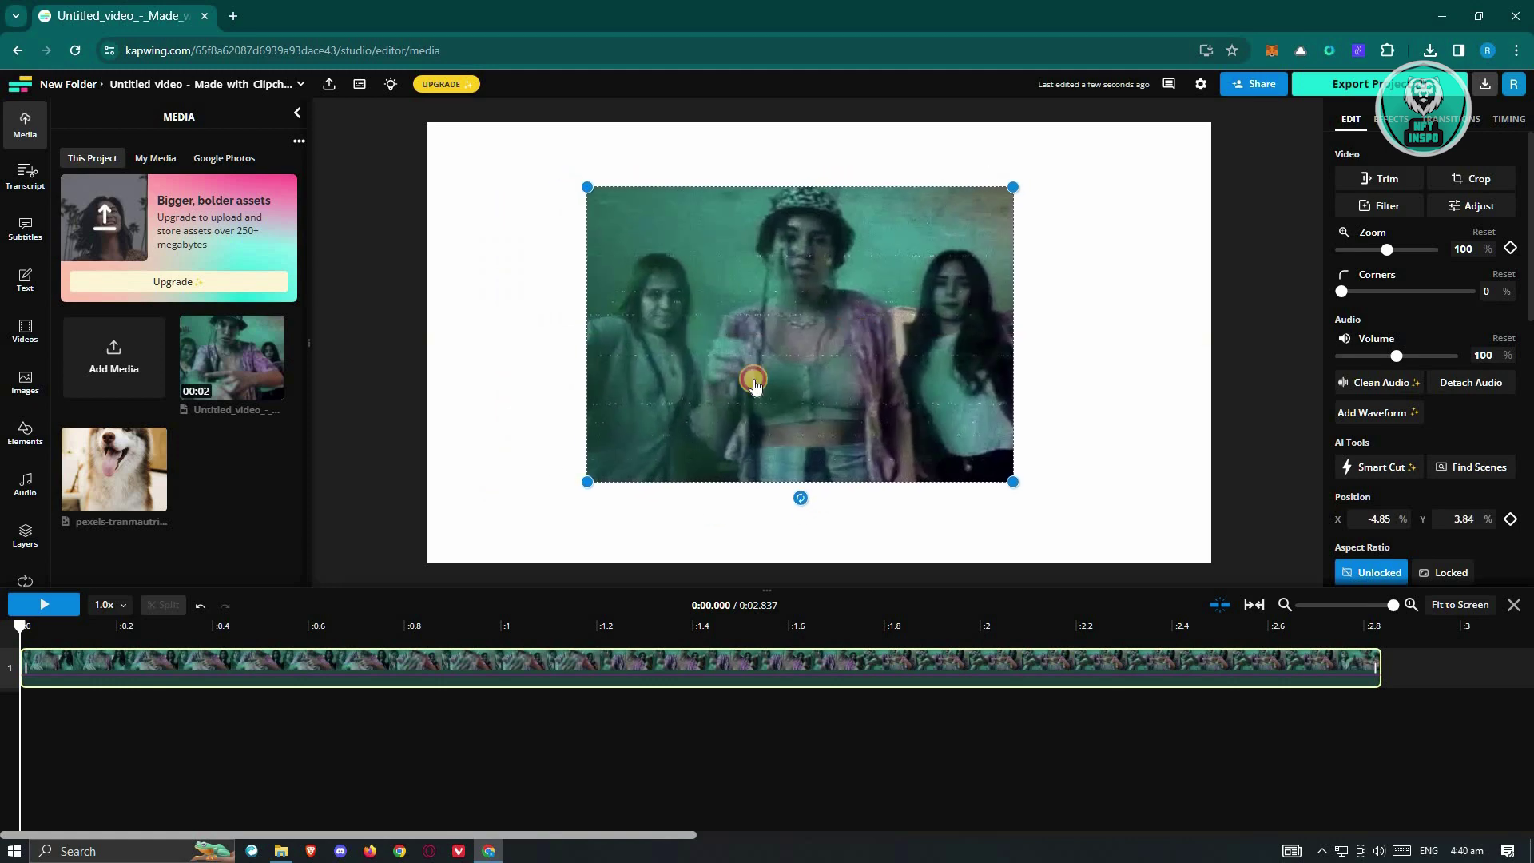
{"action": "left_click", "coordinate": [366, 422]}
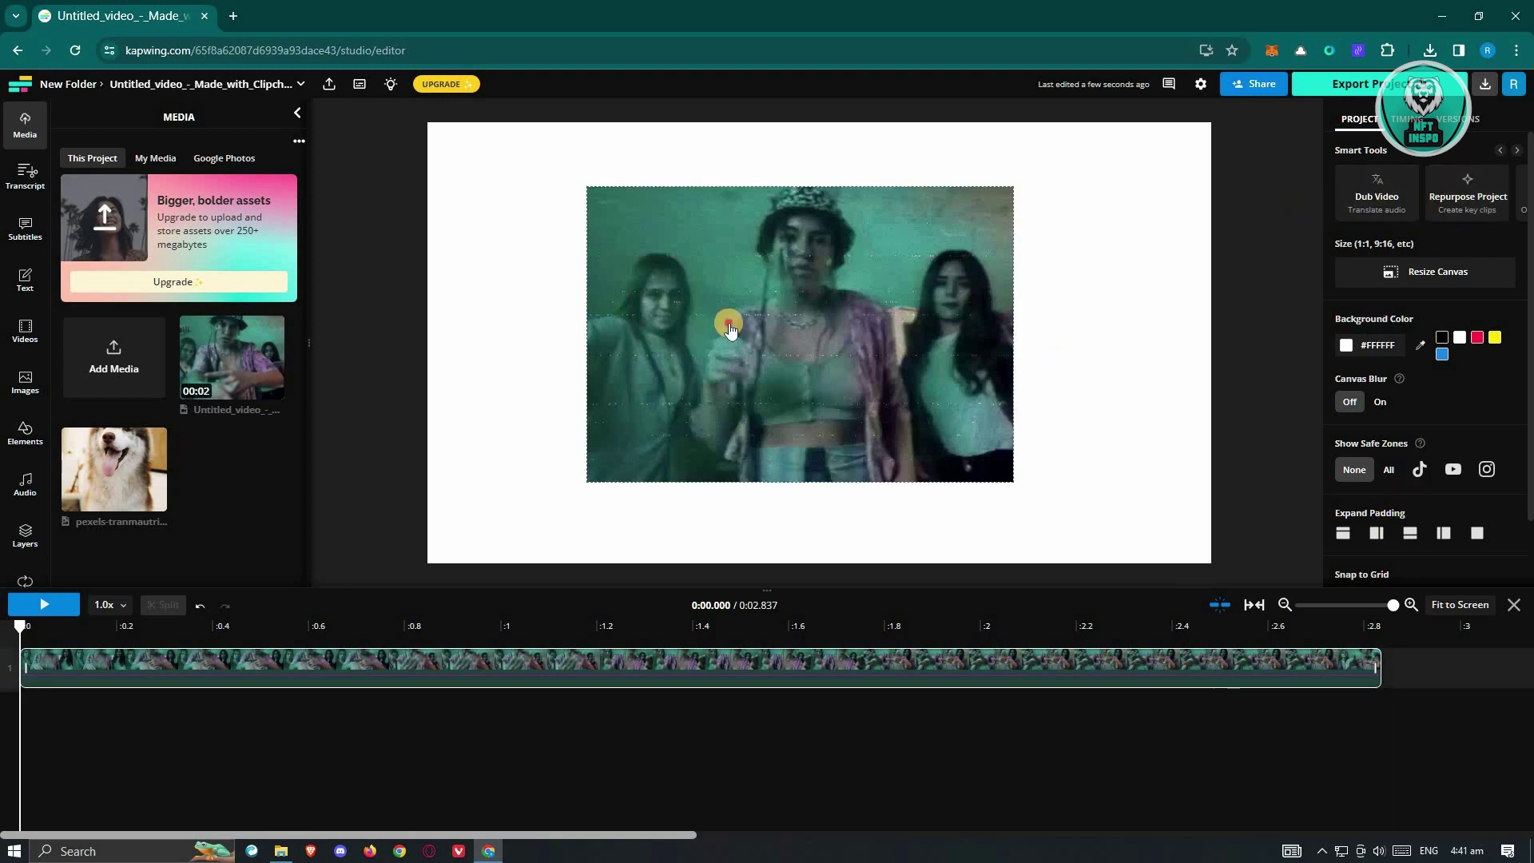
Try Canvas Blur off and on for the project's background, and leave it on.
{"action": "left_click", "coordinate": [1116, 333]}
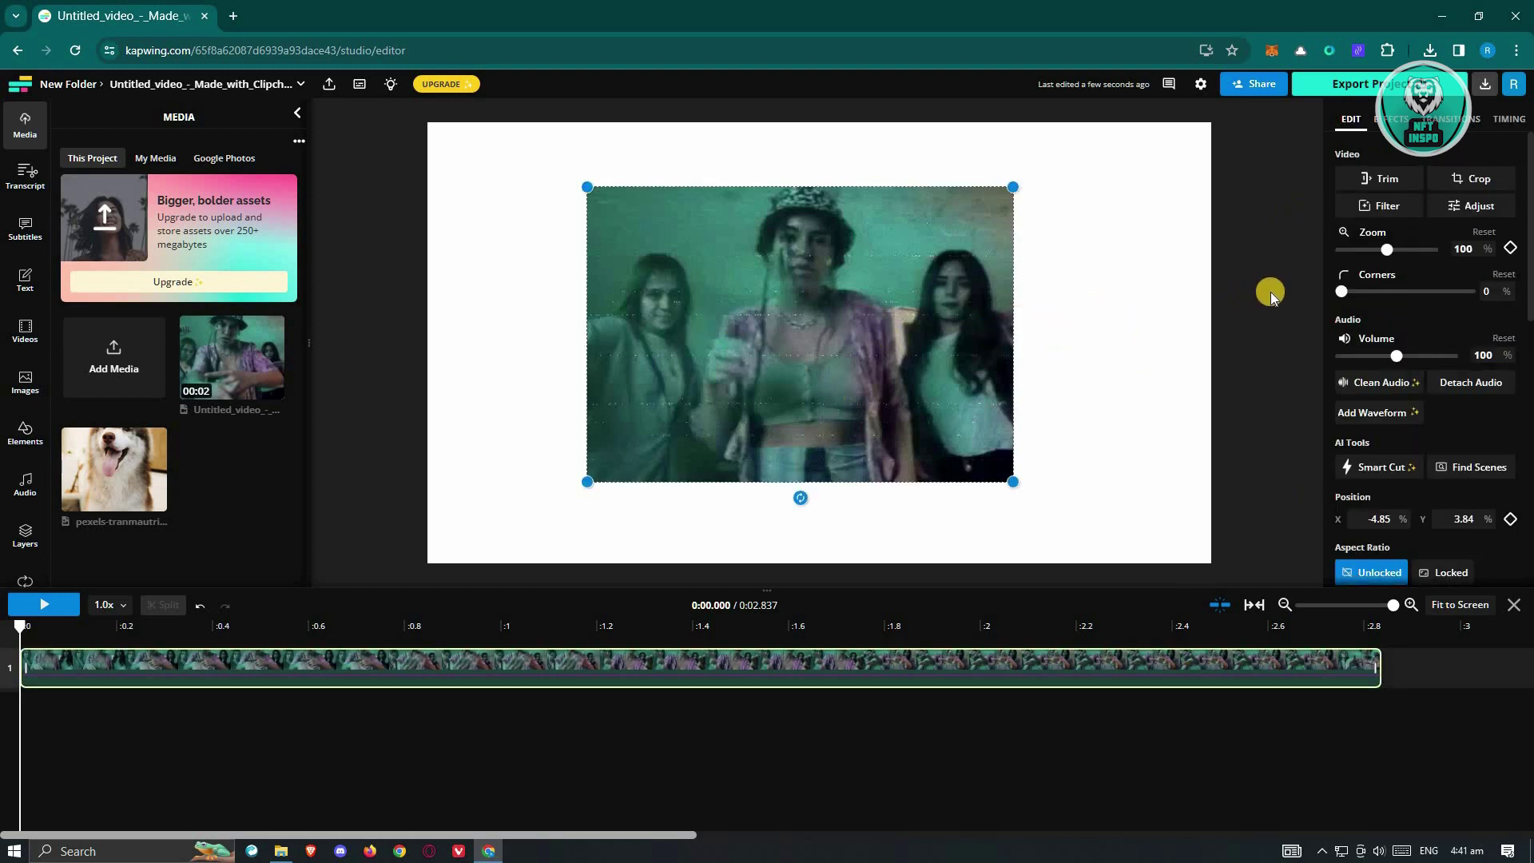
{"action": "left_click", "coordinate": [1134, 449]}
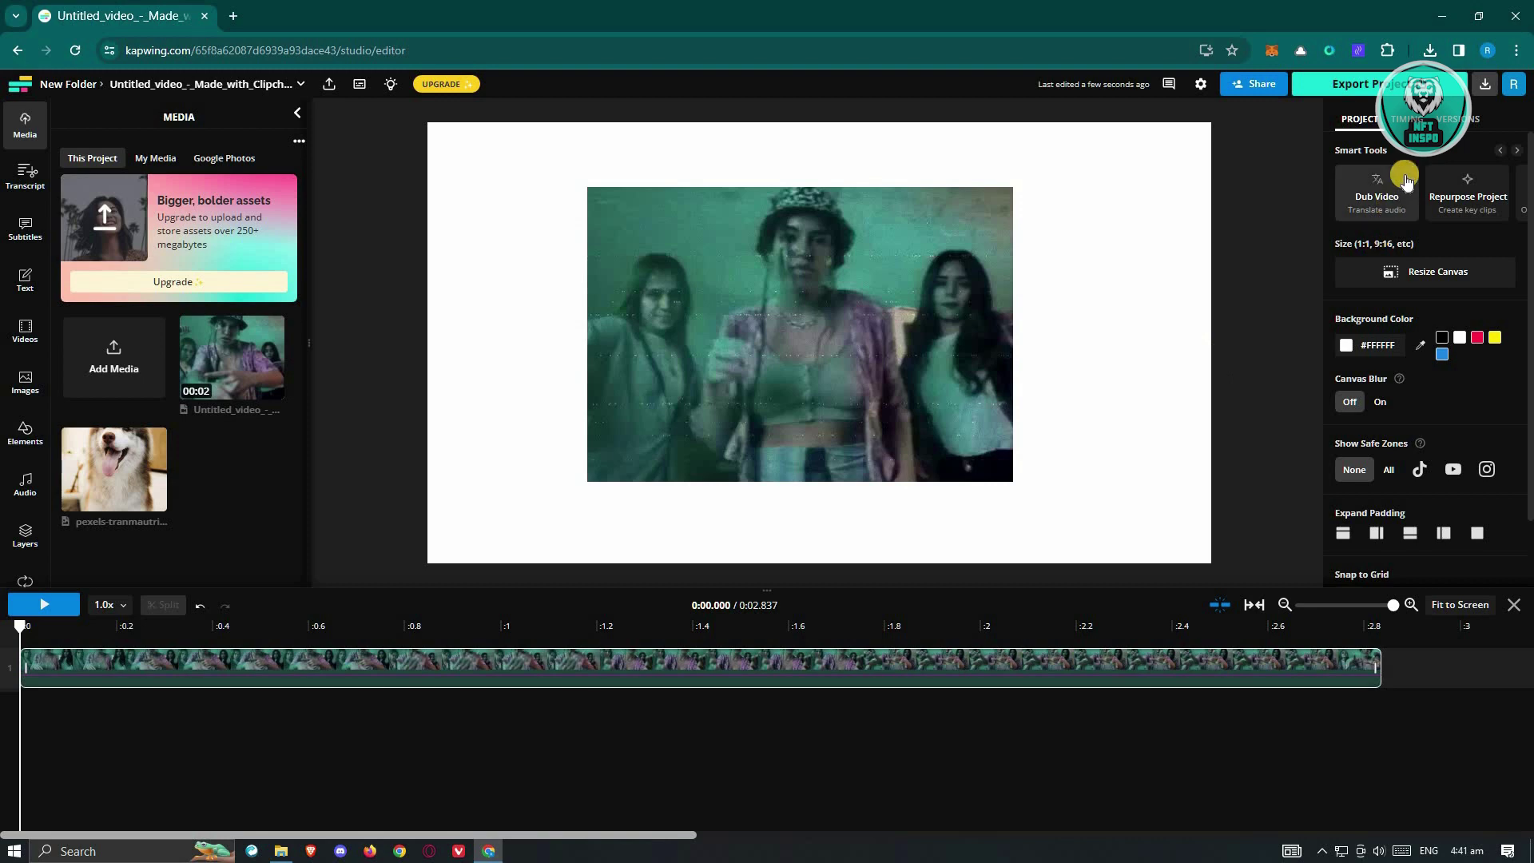
{"action": "scroll", "coordinate": [1478, 367], "scroll_direction": "down", "scroll_amount": 1}
{"action": "scroll", "coordinate": [1406, 520], "scroll_direction": "up", "scroll_amount": 1}
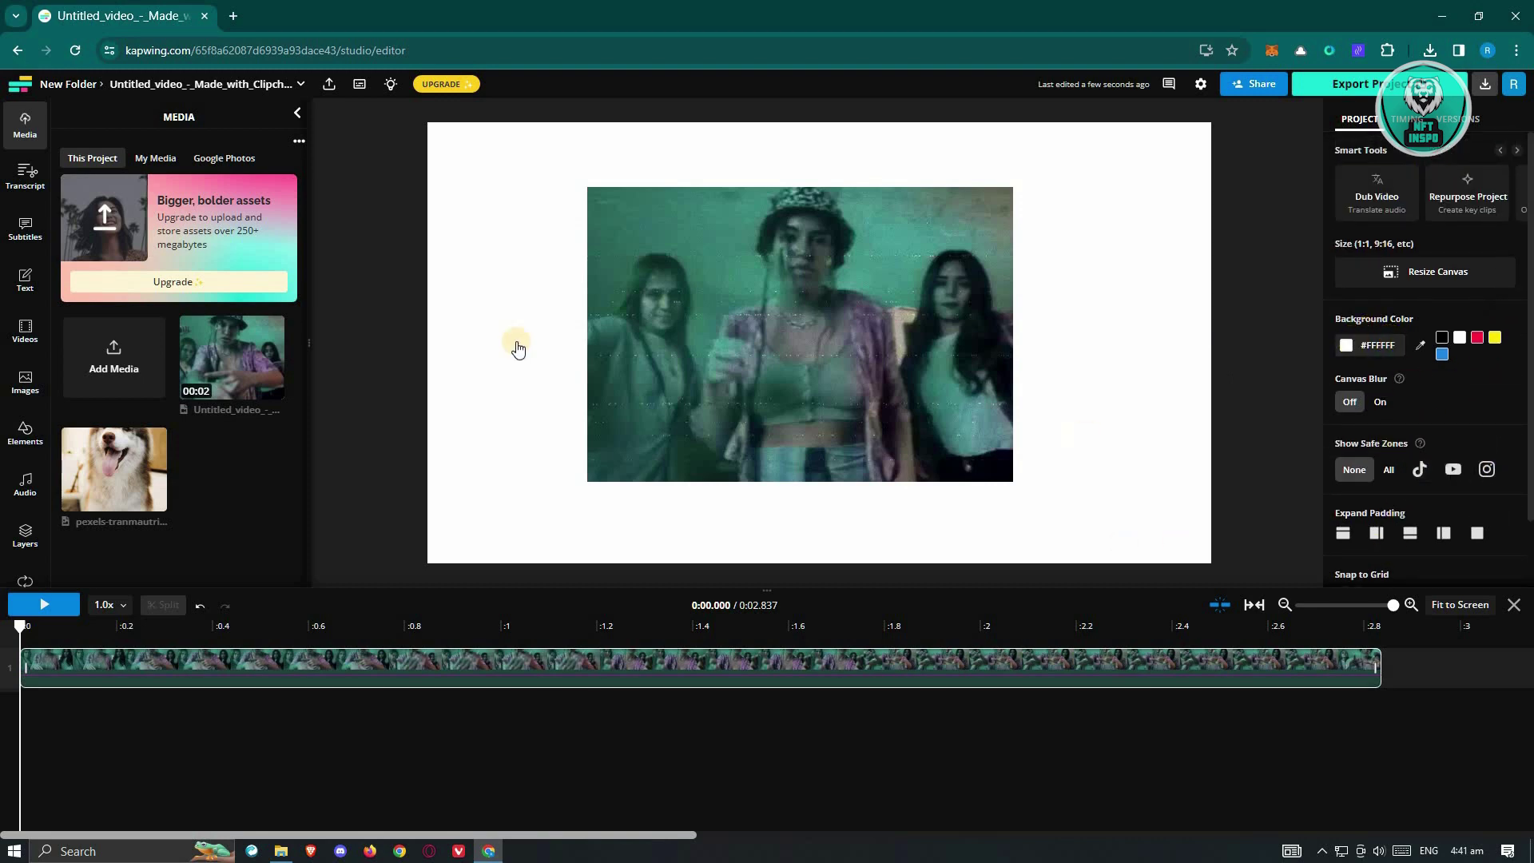
{"action": "left_click", "coordinate": [1381, 403]}
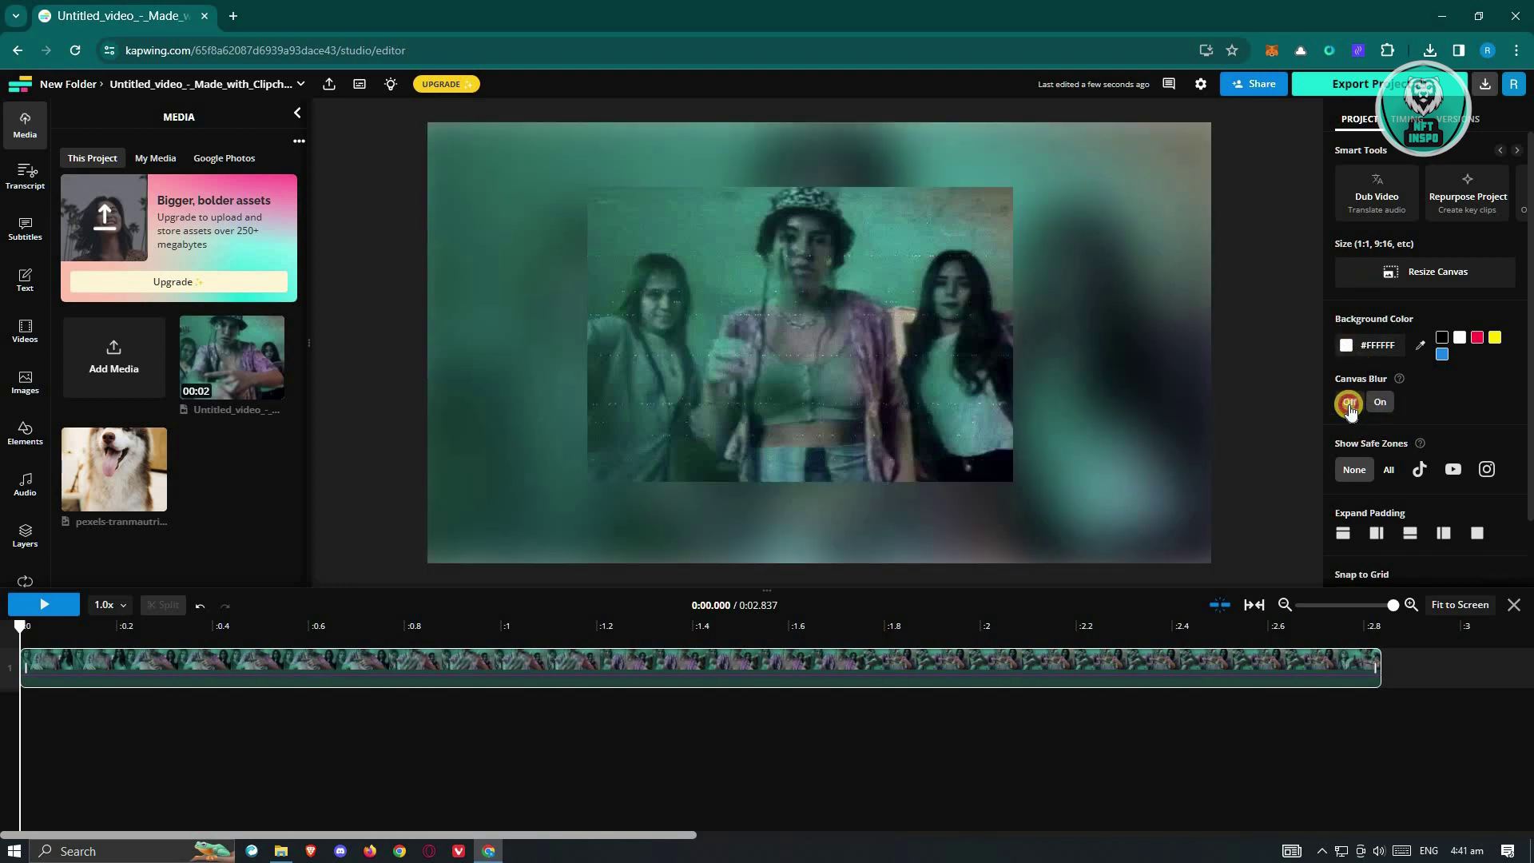
{"action": "left_click", "coordinate": [1349, 403]}
{"action": "left_click", "coordinate": [1388, 414]}
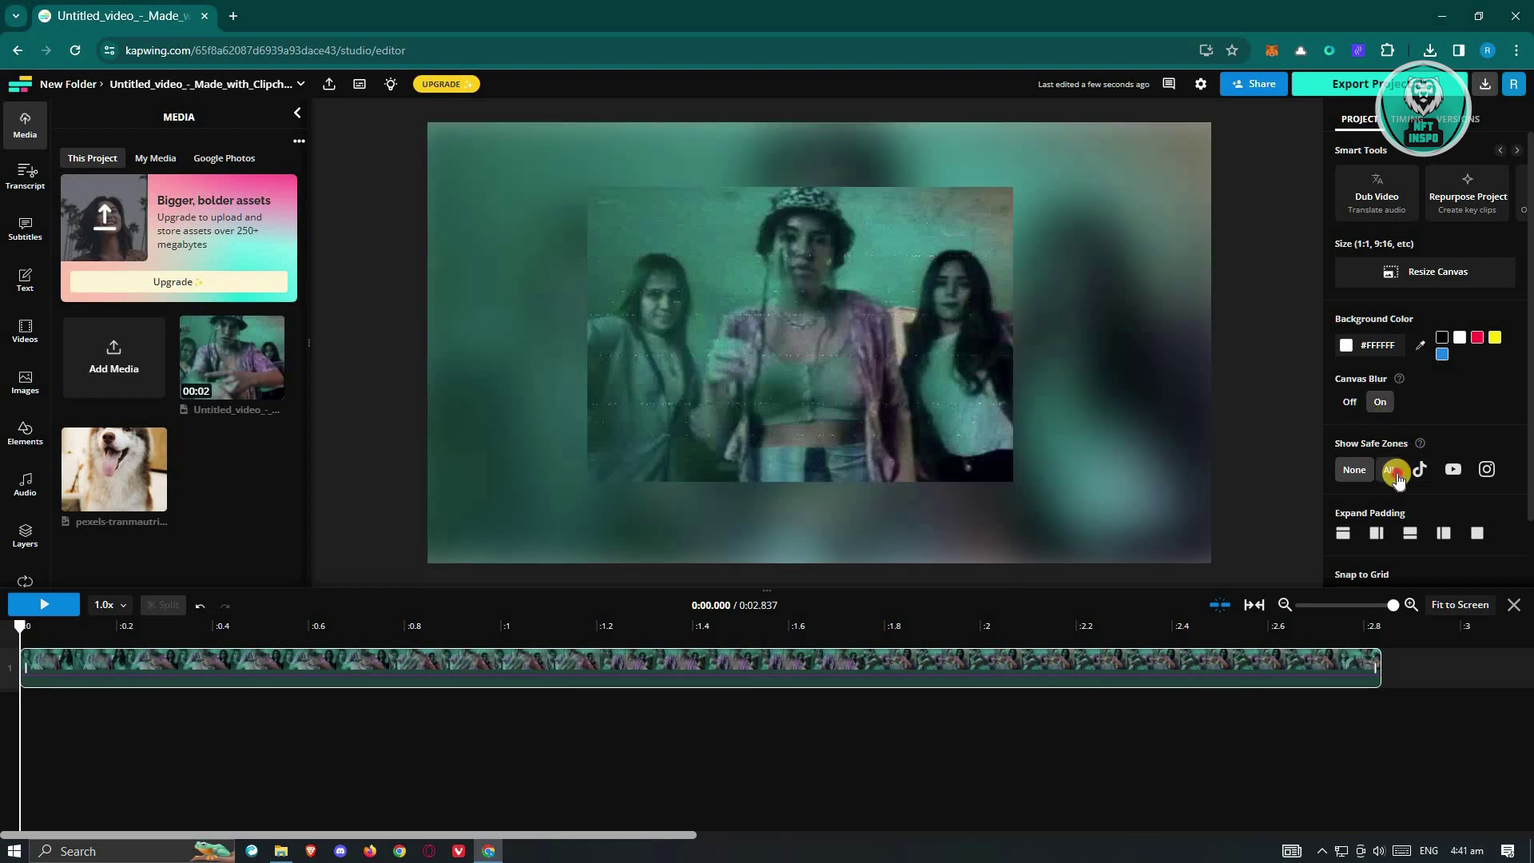
Try the All safe zones option and examine the remaining project settings, including padding, grid snapping, timing and versions.
{"action": "left_click", "coordinate": [1394, 473]}
{"action": "left_click", "coordinate": [1062, 404]}
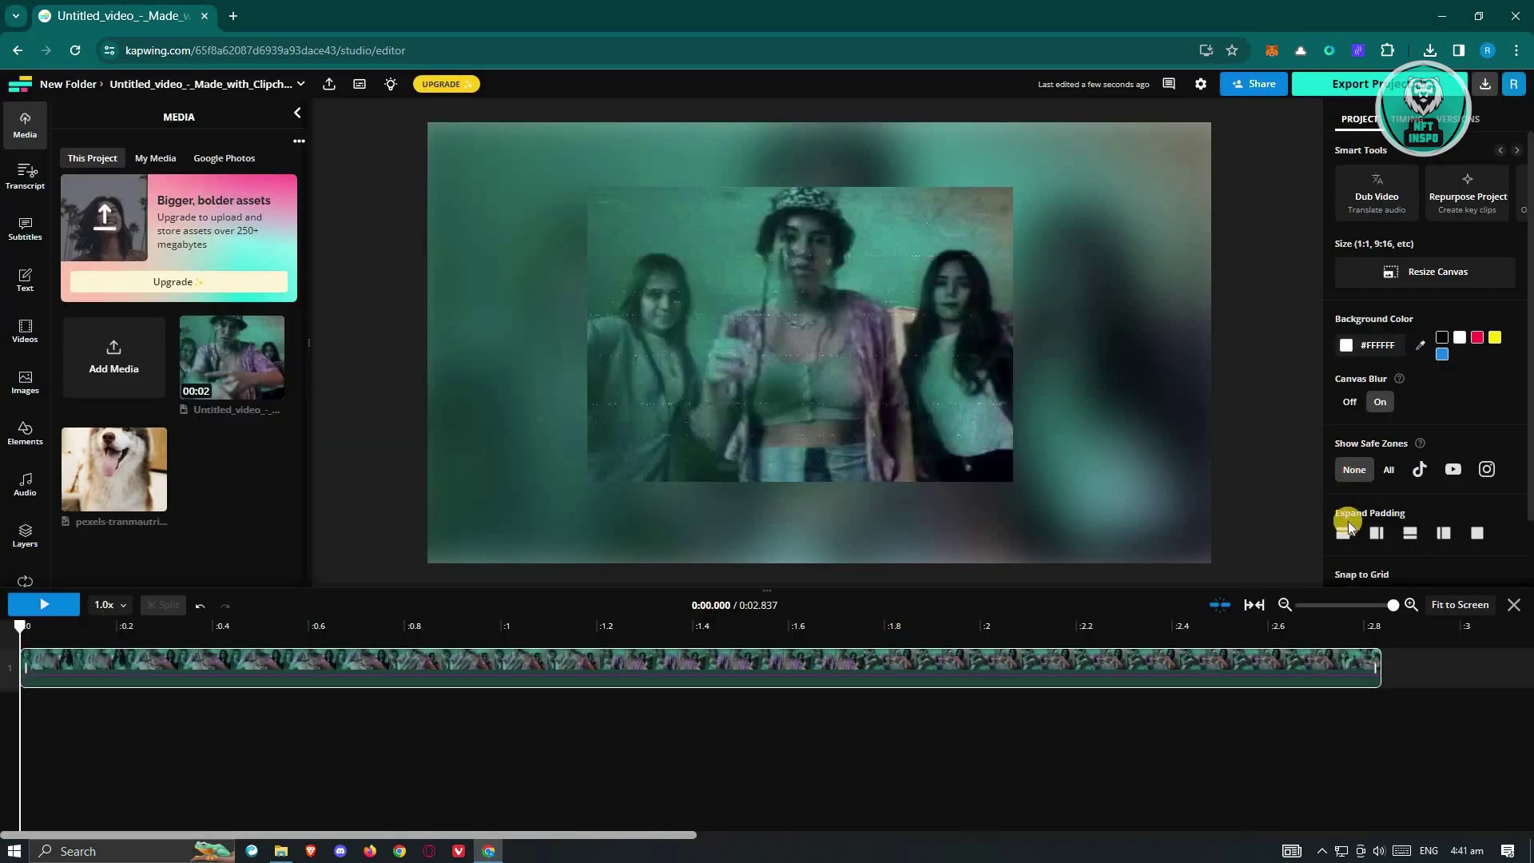
{"action": "scroll", "coordinate": [1387, 523], "scroll_direction": "down", "scroll_amount": 1}
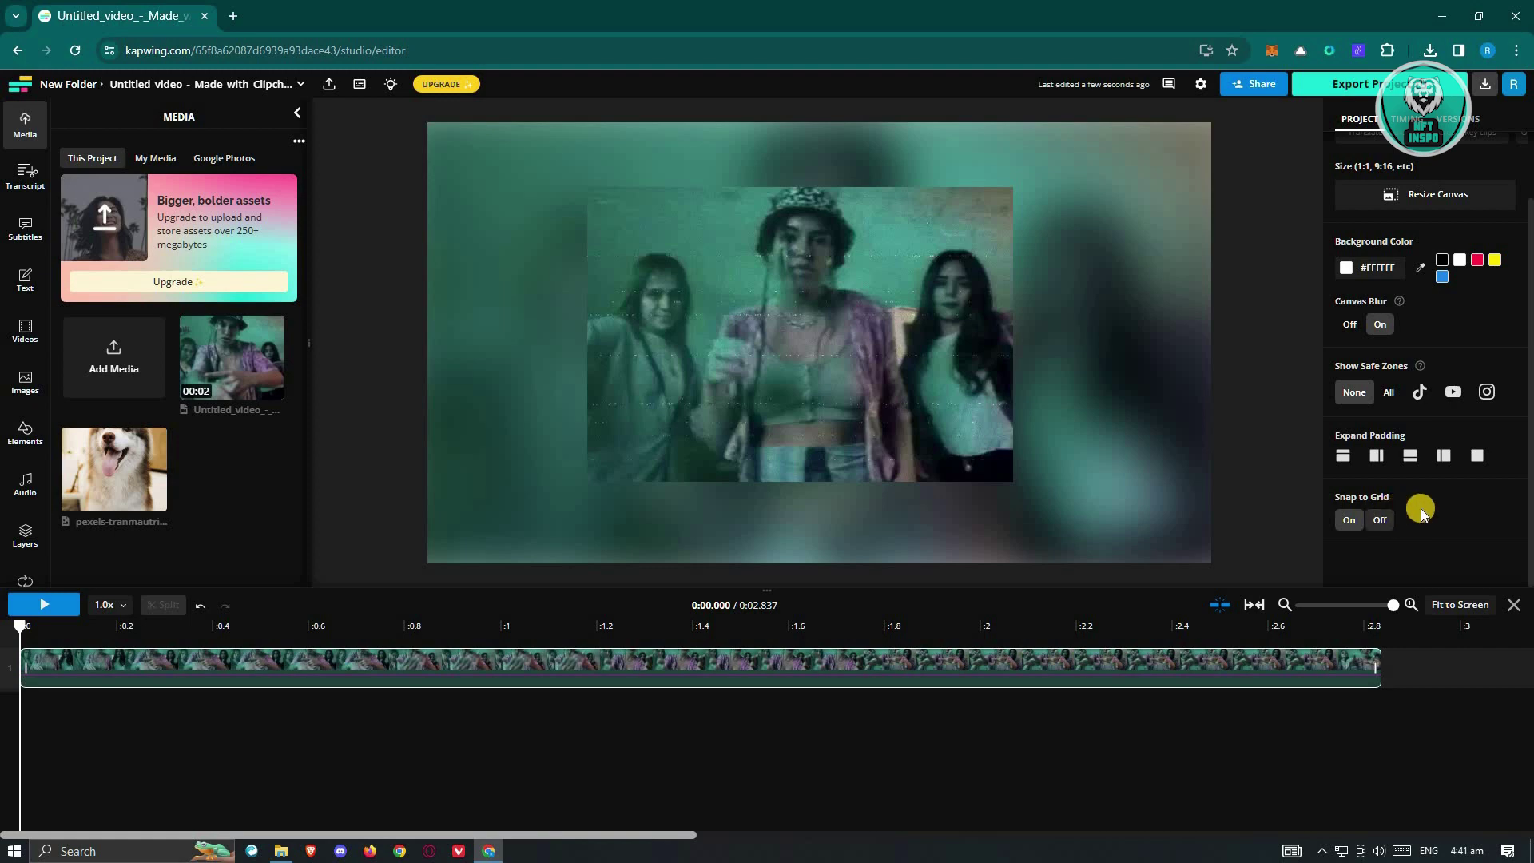
{"action": "scroll", "coordinate": [1419, 512], "scroll_direction": "up", "scroll_amount": 1}
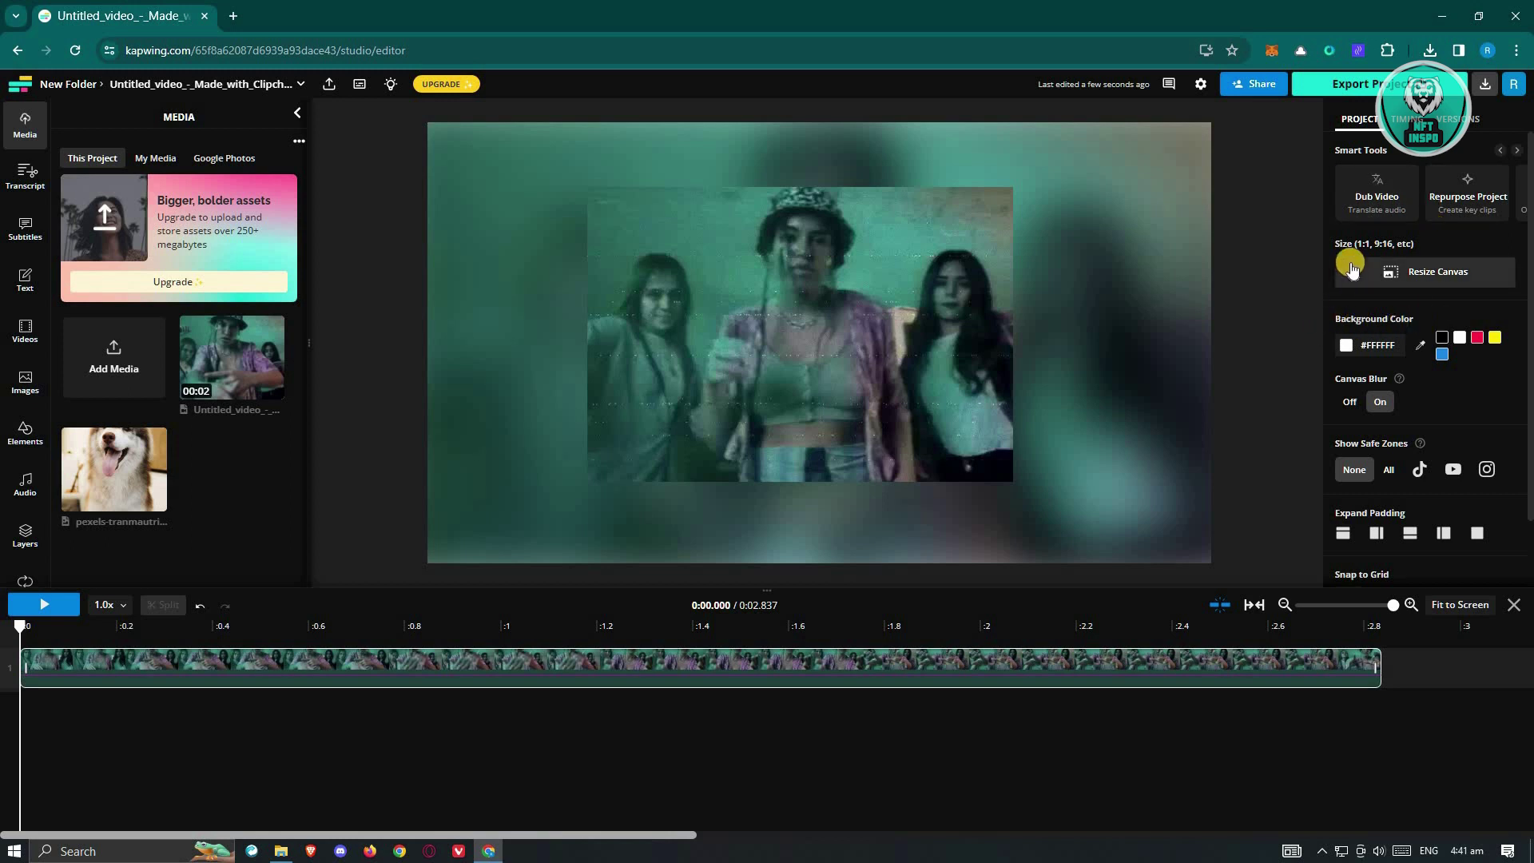
{"action": "left_click", "coordinate": [1408, 119]}
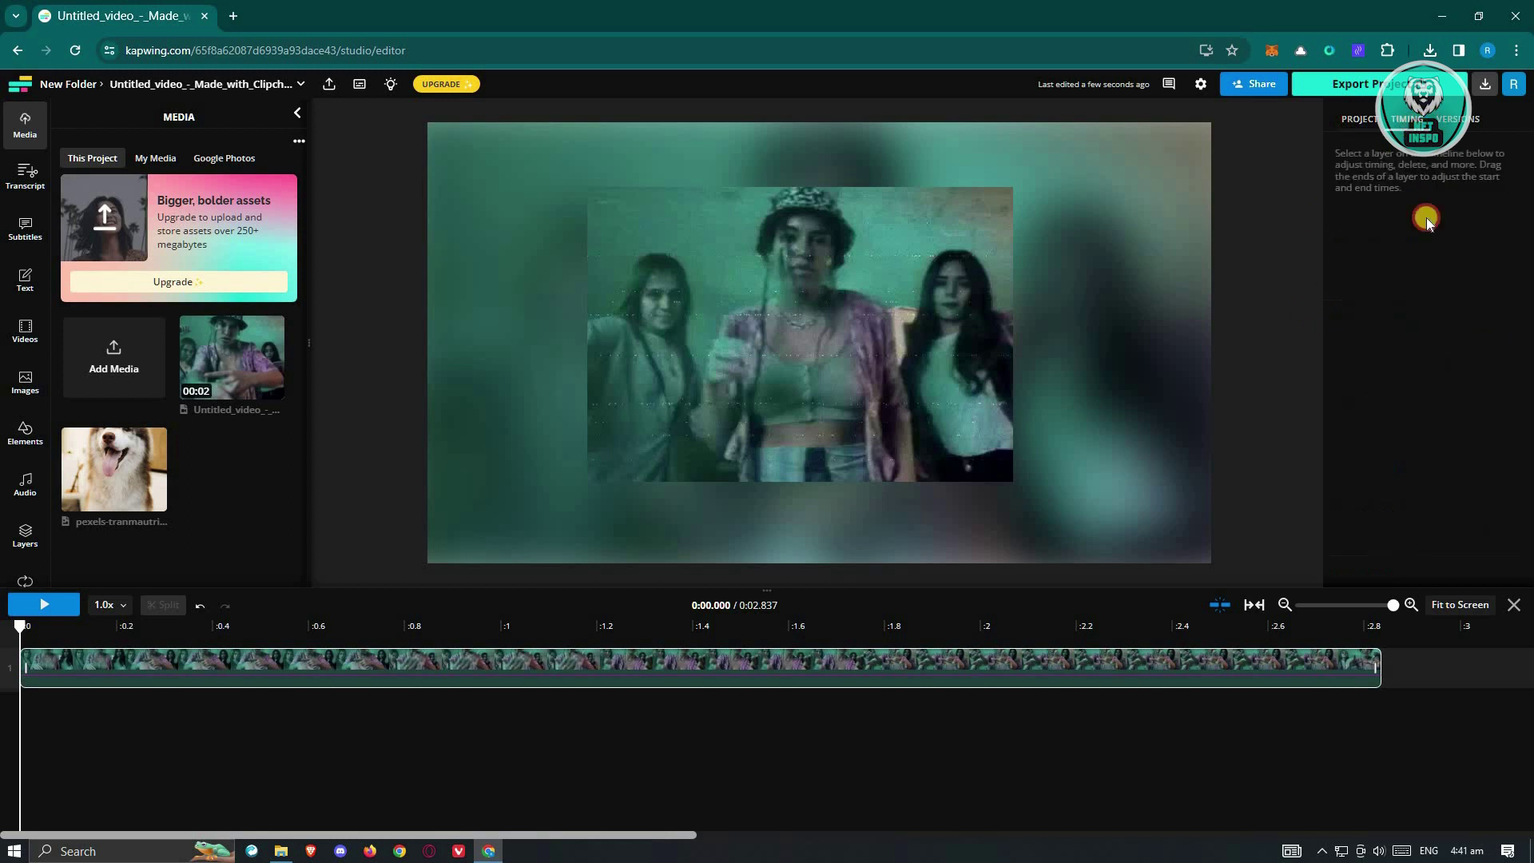
{"action": "left_click", "coordinate": [1458, 119]}
{"action": "left_click", "coordinate": [1362, 128]}
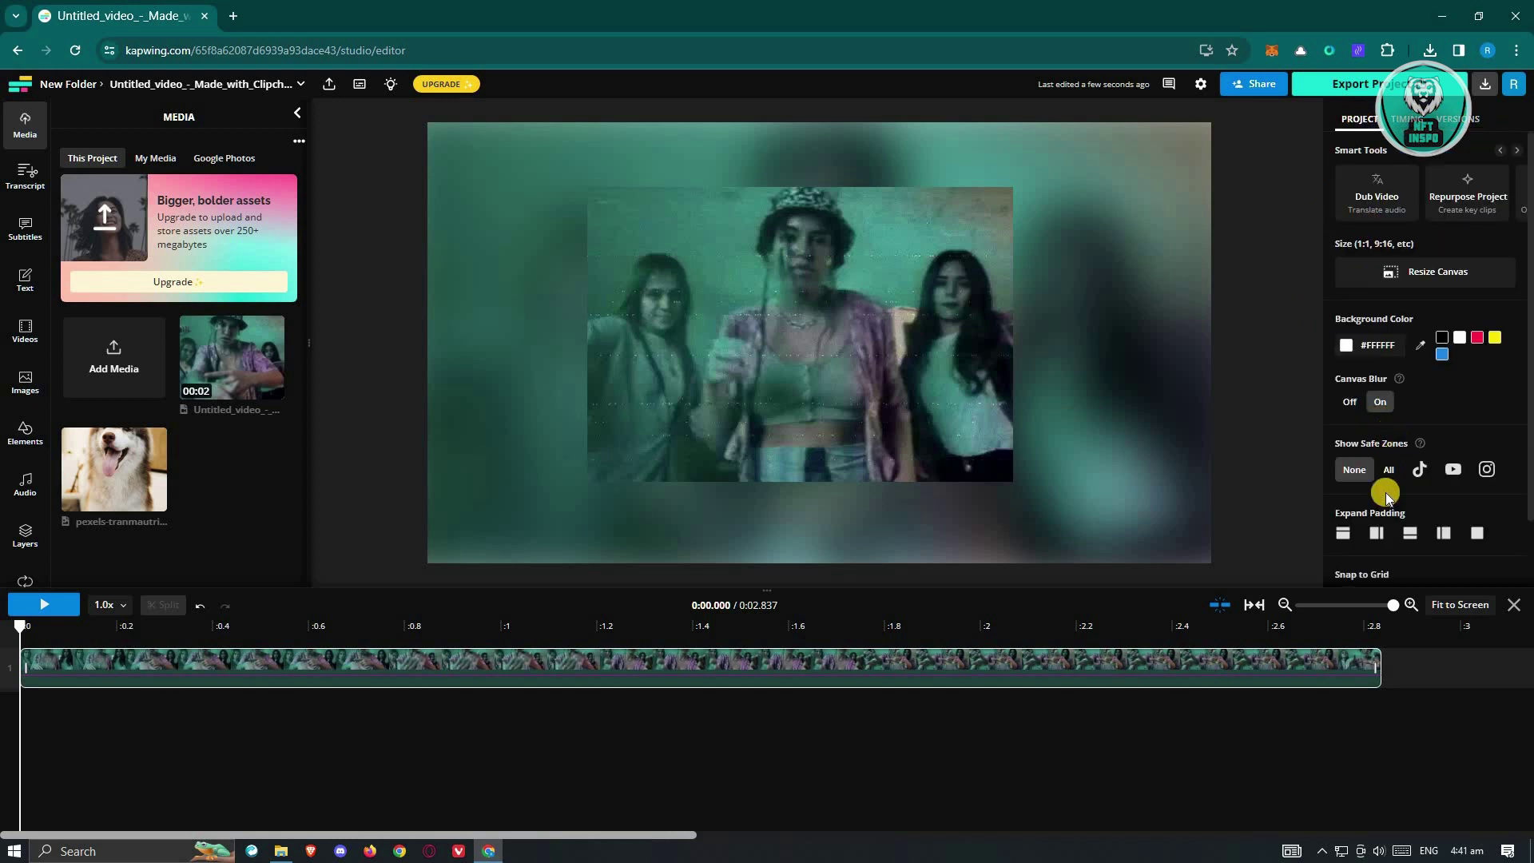
{"action": "scroll", "coordinate": [1397, 527], "scroll_direction": "down", "scroll_amount": 1}
Open the trim view for the video, move the playhead to about 1.8 s and close the view.
{"action": "left_click", "coordinate": [873, 349]}
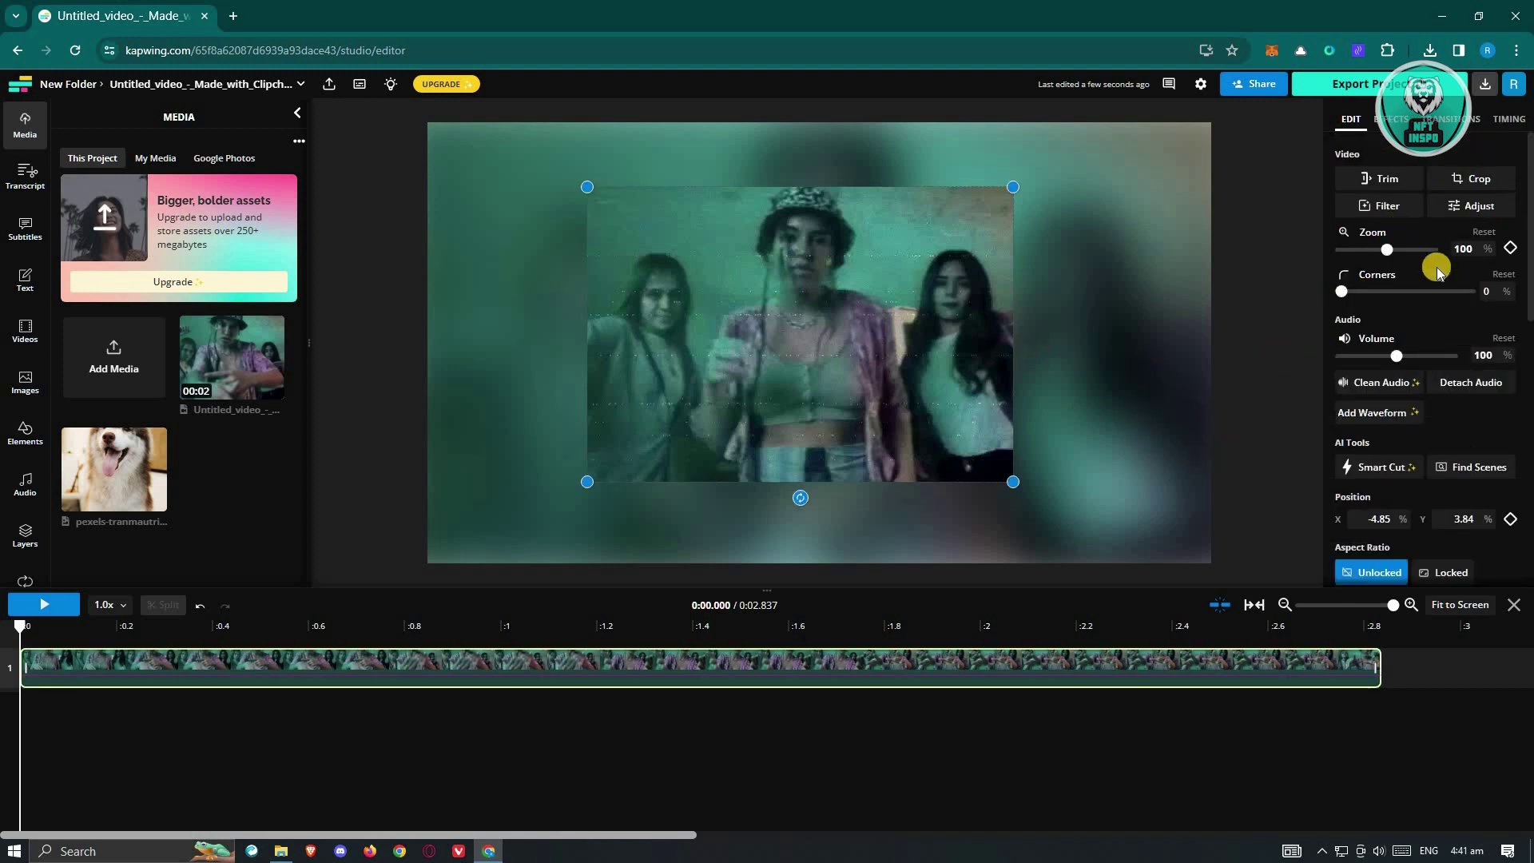
{"action": "left_click", "coordinate": [1389, 179]}
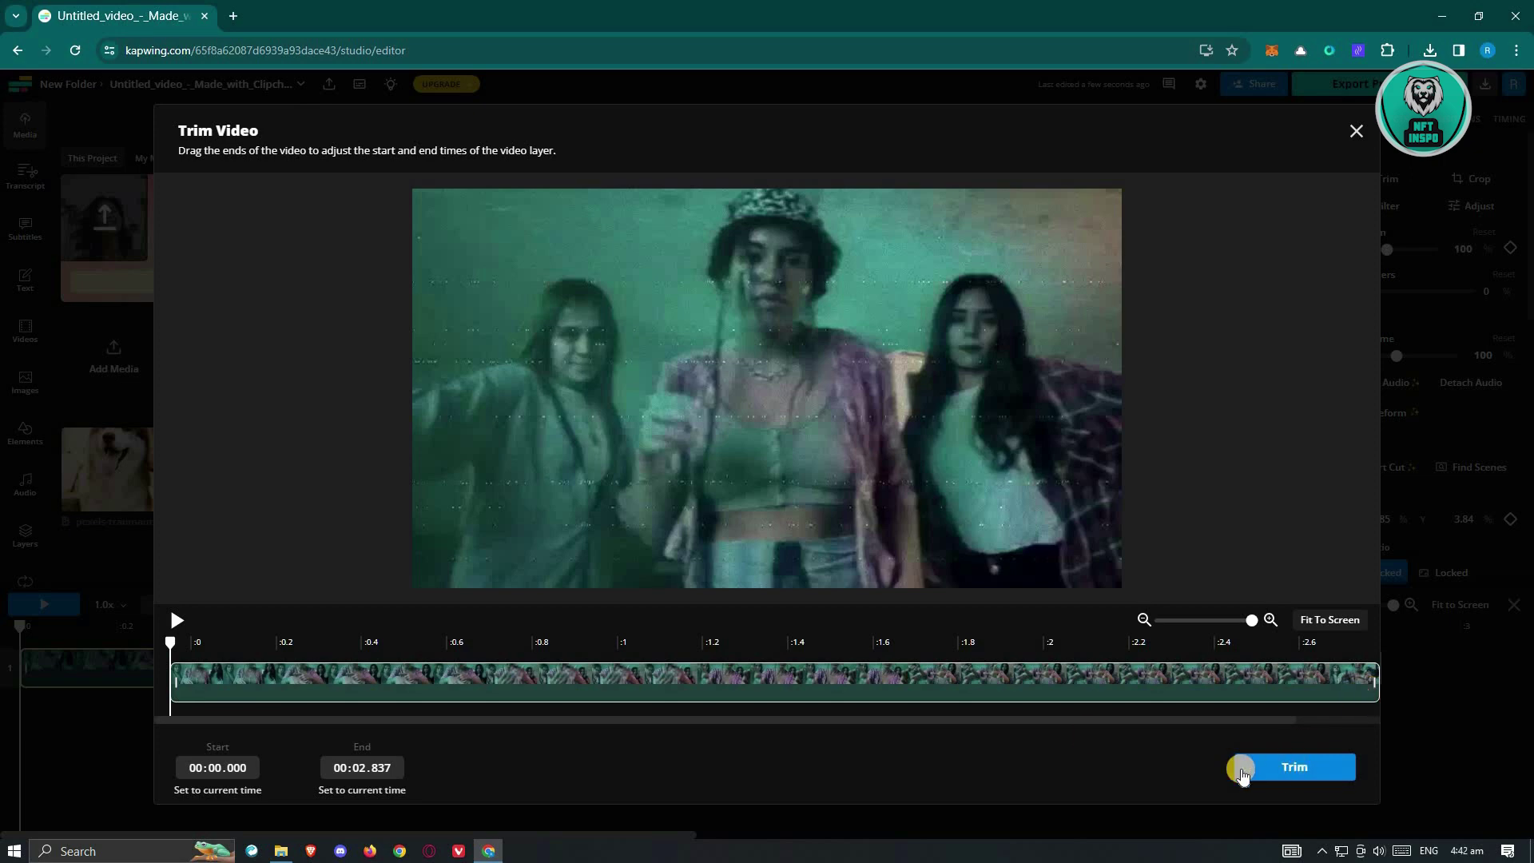
{"action": "left_click", "coordinate": [866, 682]}
{"action": "left_click_drag", "start_coordinate": [864, 641], "coordinate": [924, 637]}
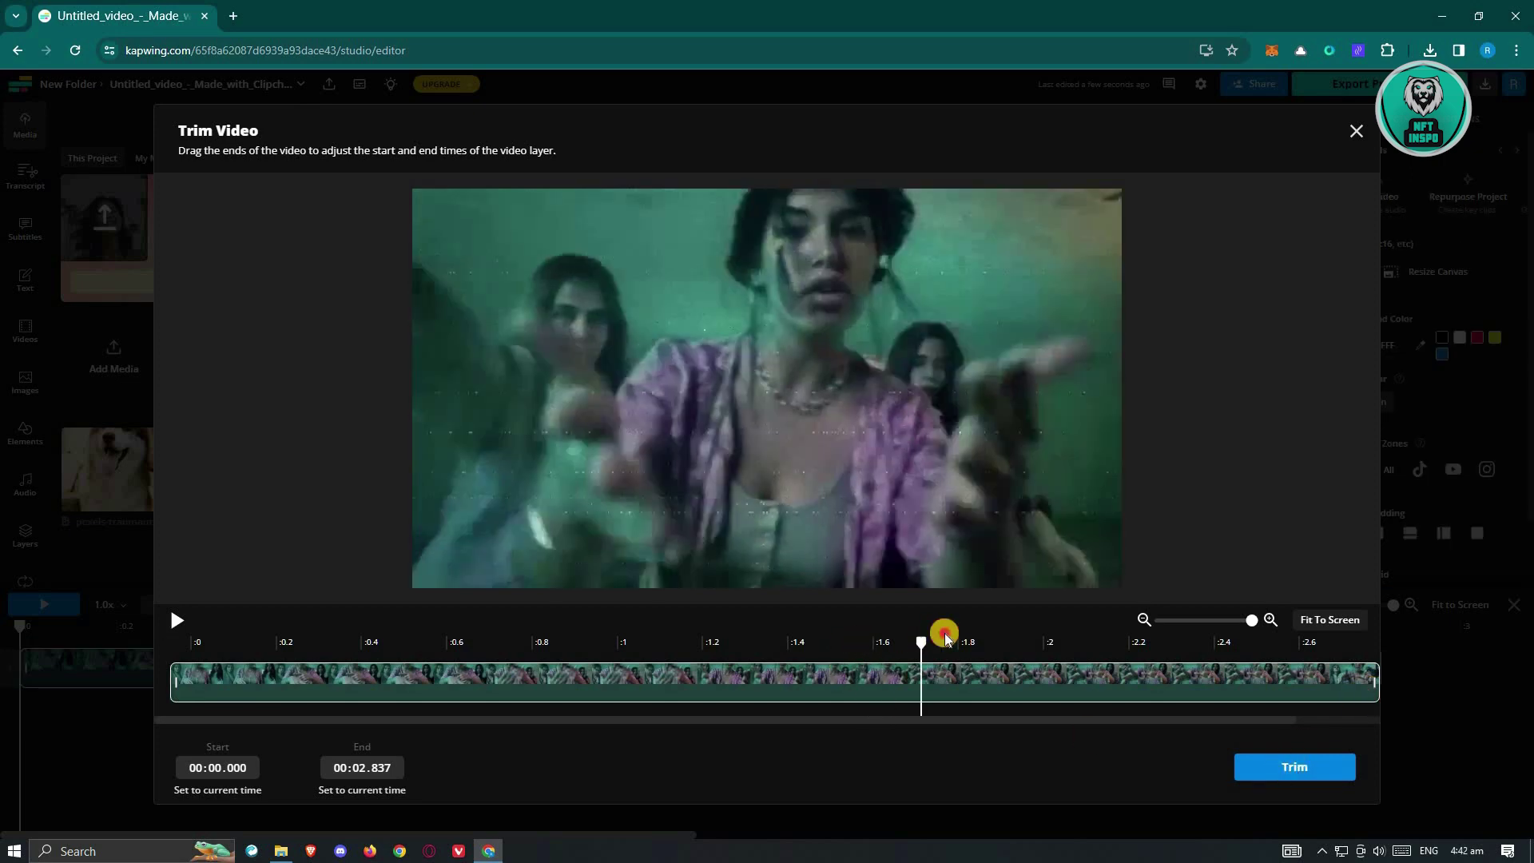
{"action": "left_click", "coordinate": [1294, 766]}
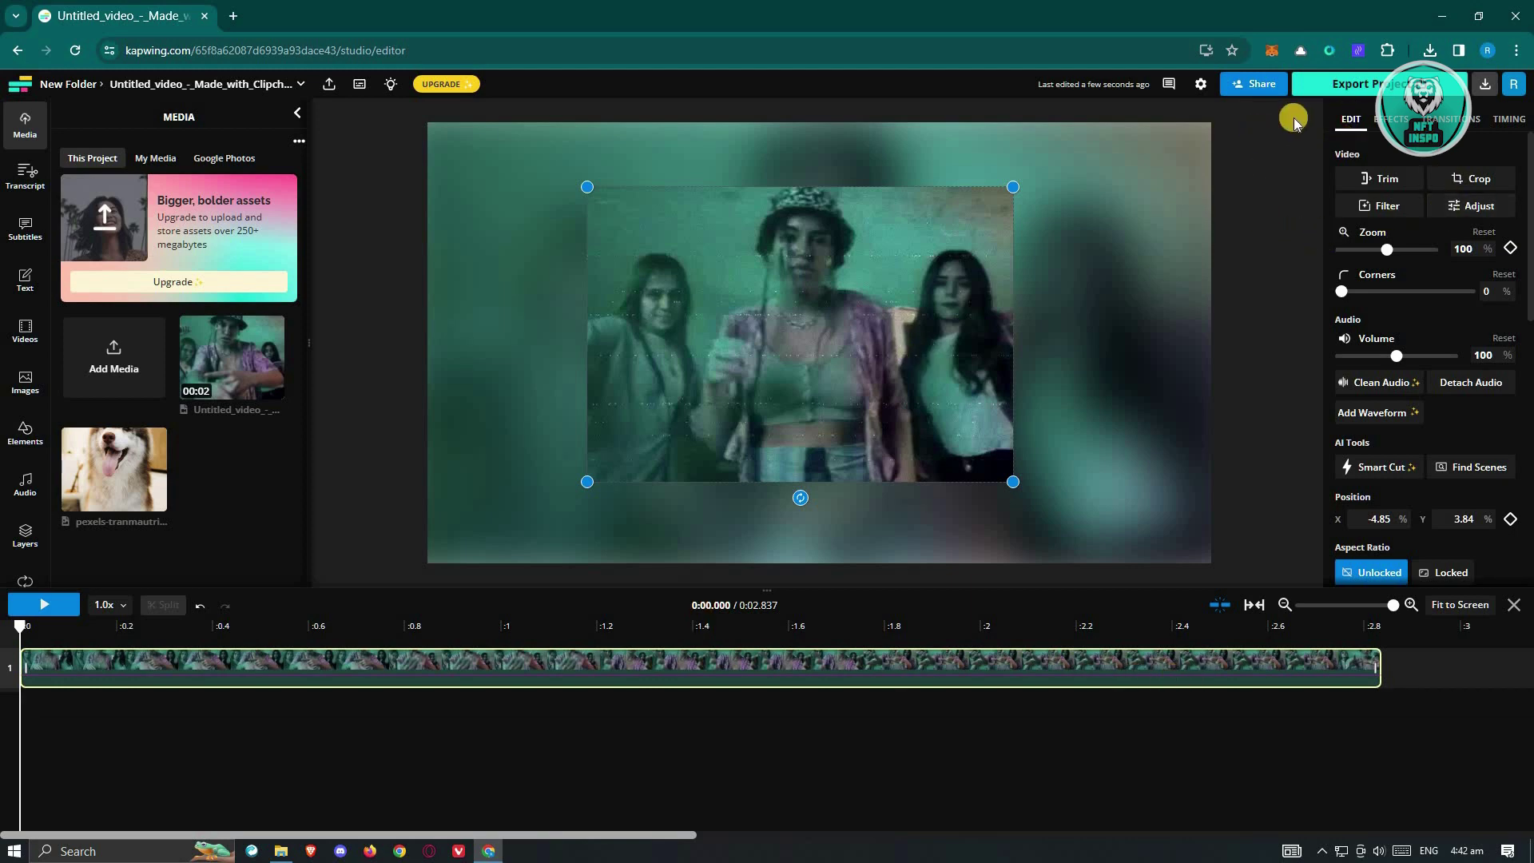
Crop the video from both sides with the Custom ratio down to the middle person, and reselect the clip.
{"action": "left_click", "coordinate": [1481, 180]}
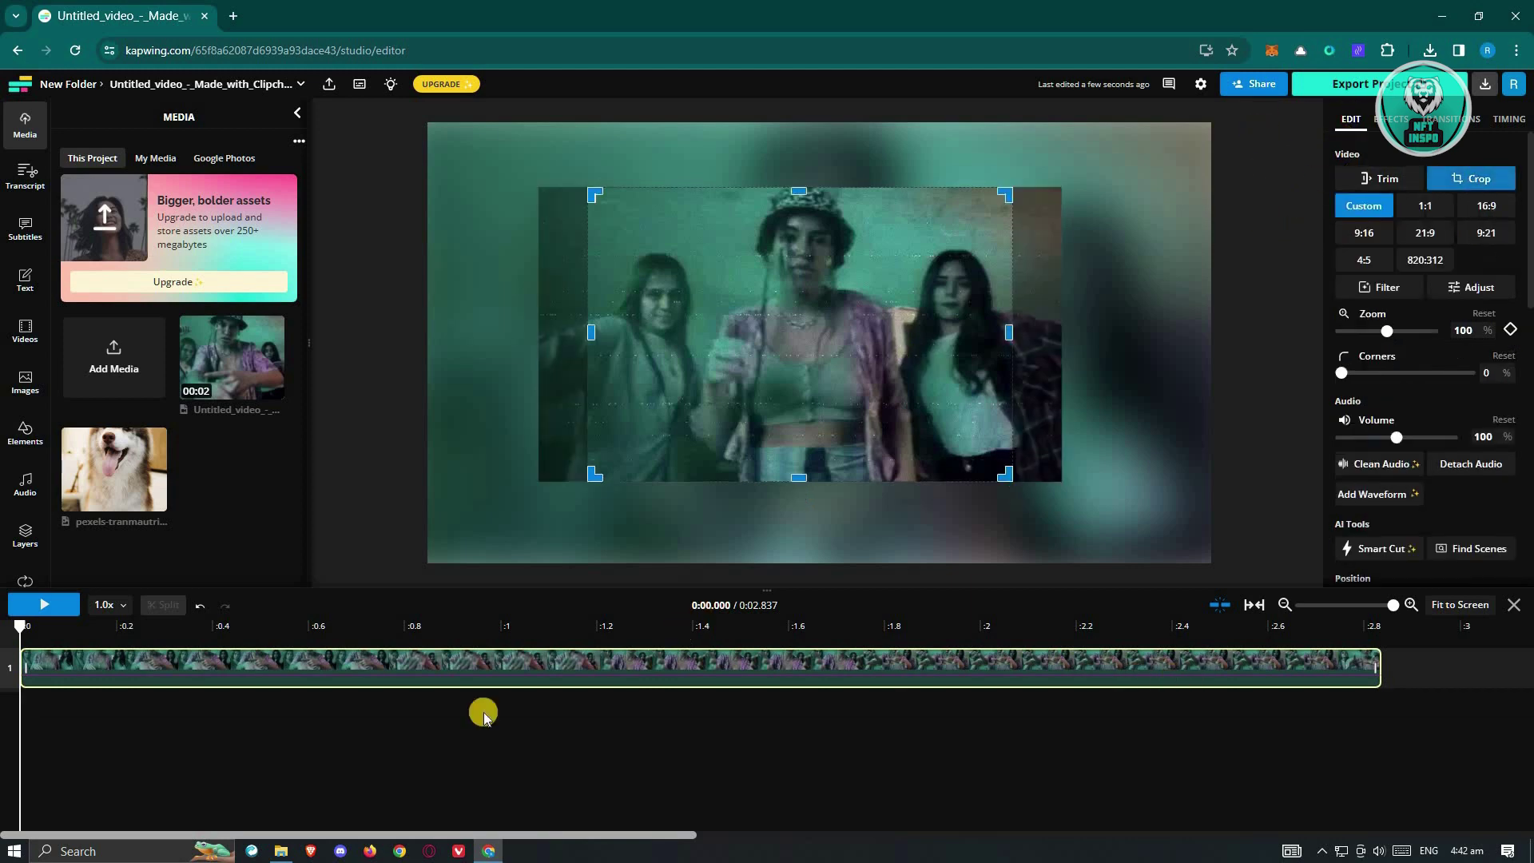
{"action": "left_click_drag", "start_coordinate": [1005, 329], "coordinate": [889, 334]}
{"action": "left_click_drag", "start_coordinate": [922, 340], "coordinate": [935, 339]}
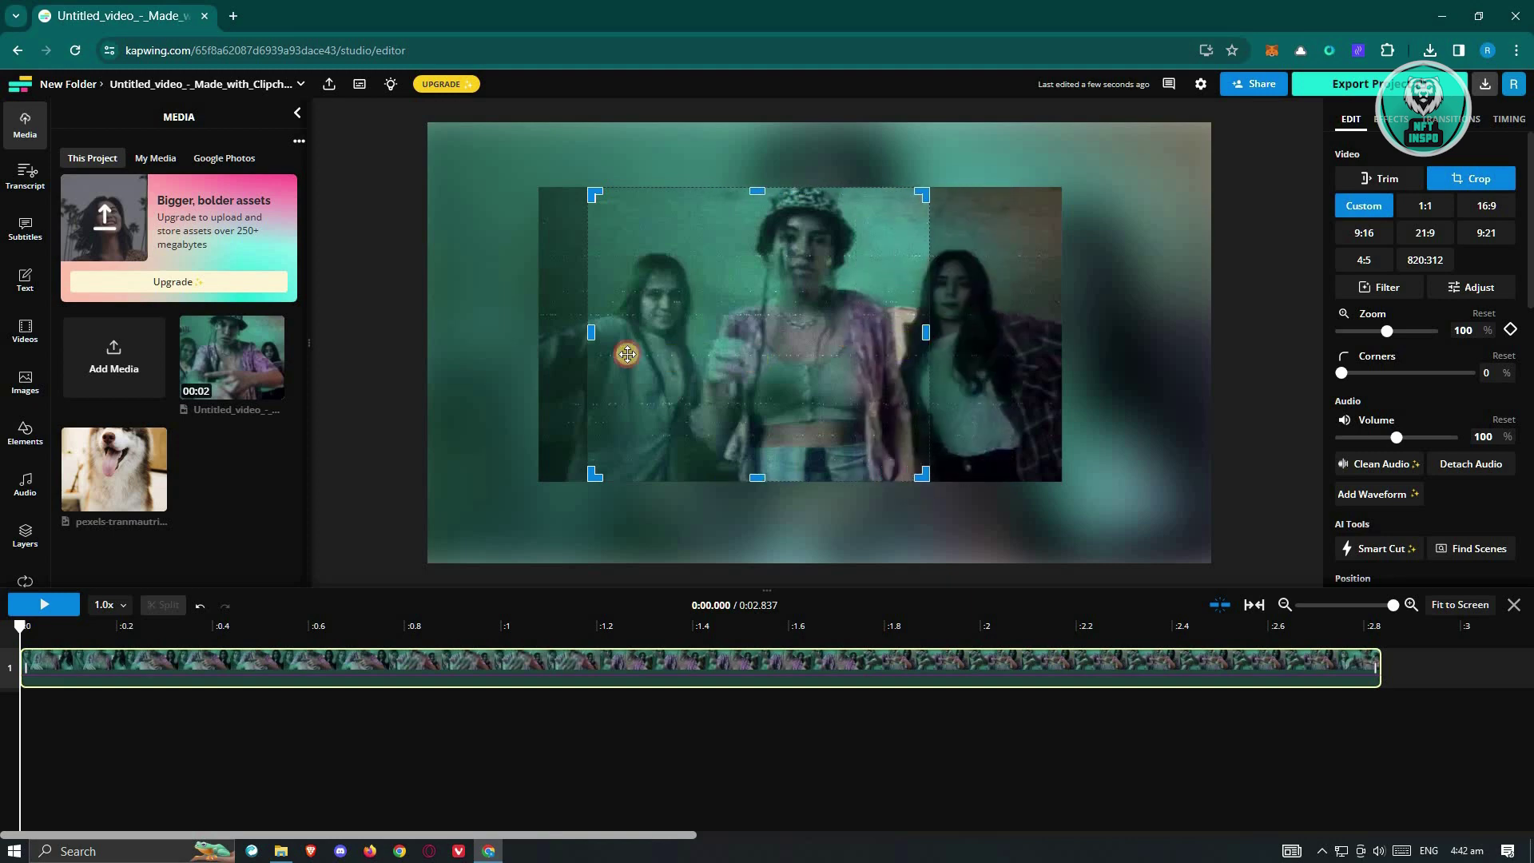
{"action": "left_click_drag", "start_coordinate": [694, 330], "coordinate": [689, 327]}
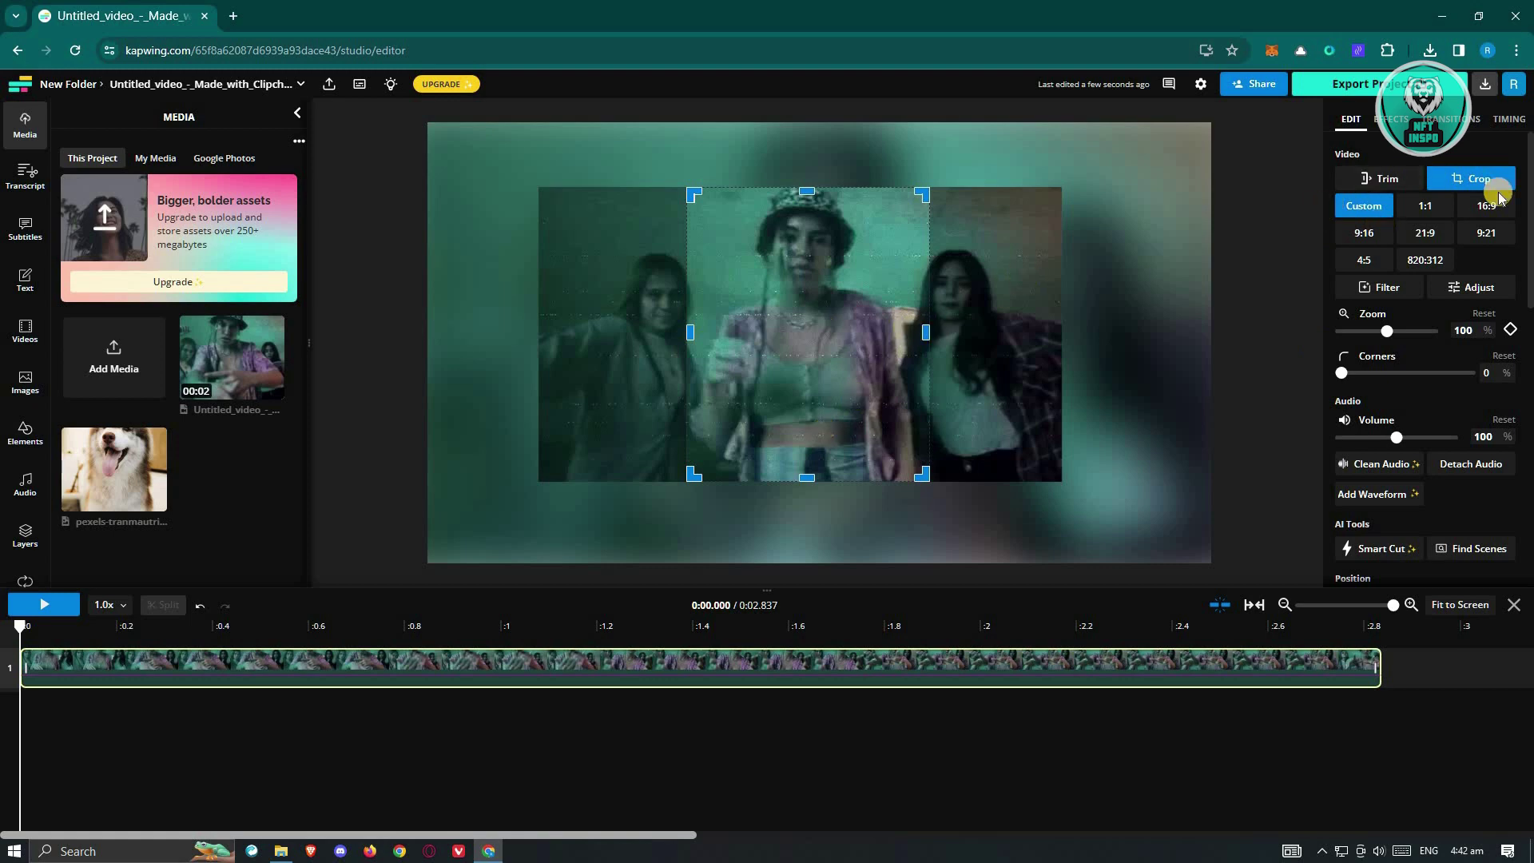
{"action": "left_click", "coordinate": [1214, 331]}
{"action": "left_click", "coordinate": [1231, 324]}
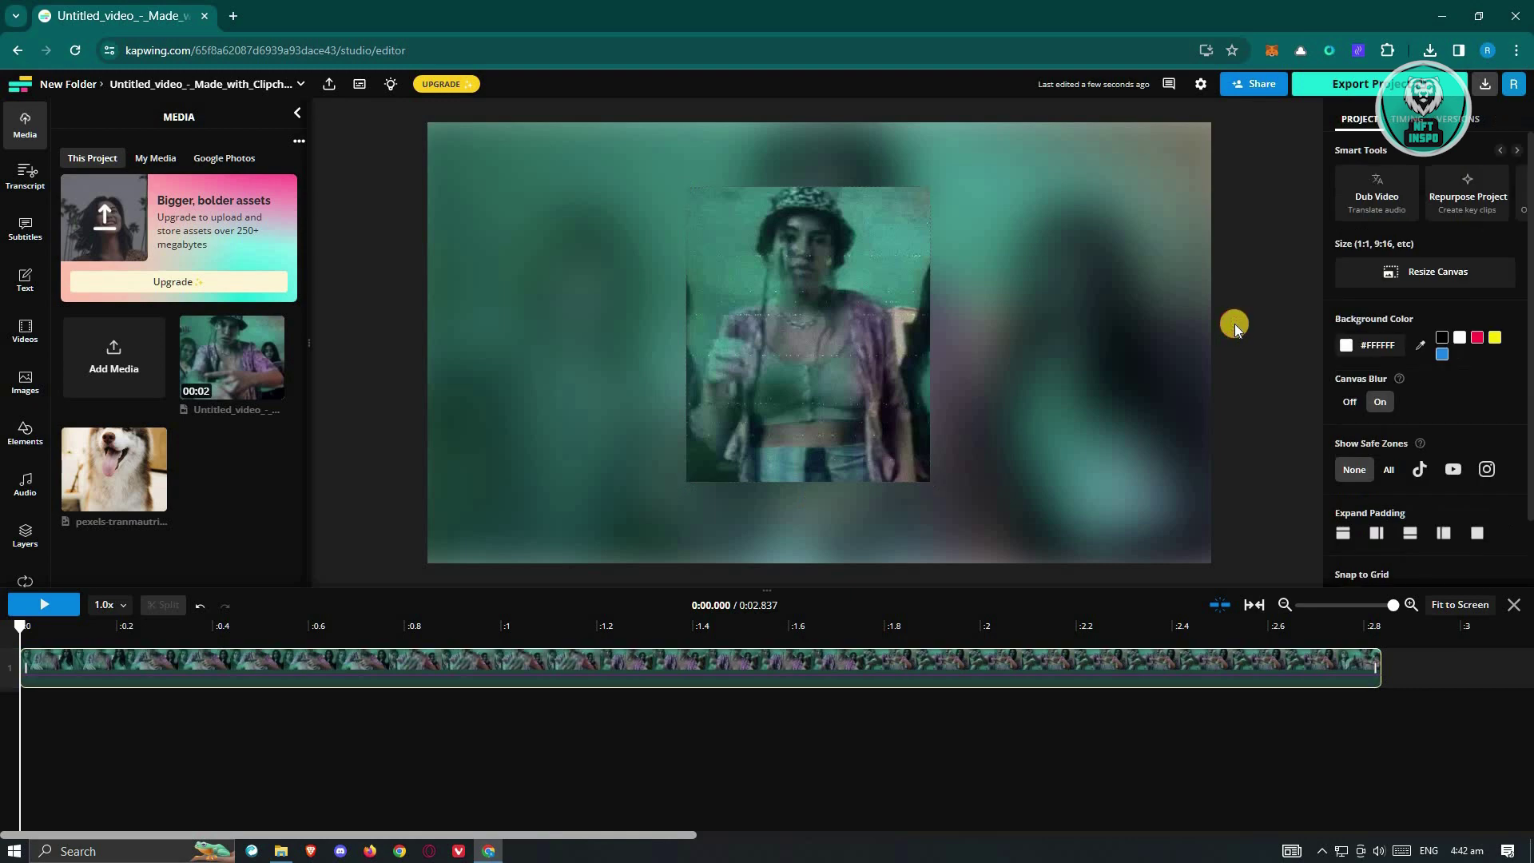
{"action": "left_click", "coordinate": [869, 337]}
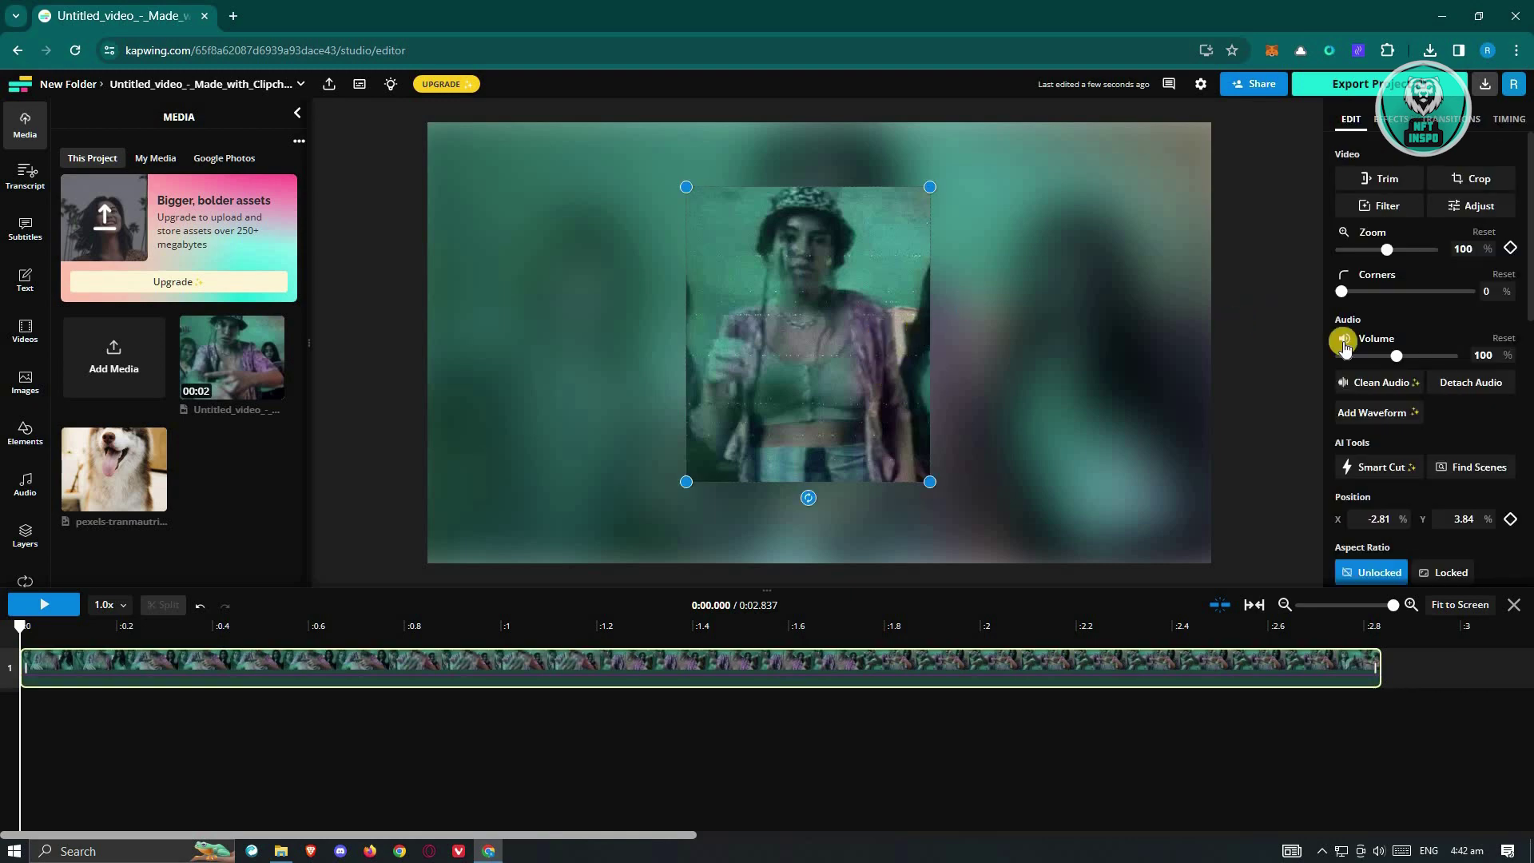
Round the cropped video's corners to 50%.
{"action": "left_click_drag", "start_coordinate": [1386, 249], "coordinate": [1449, 291]}
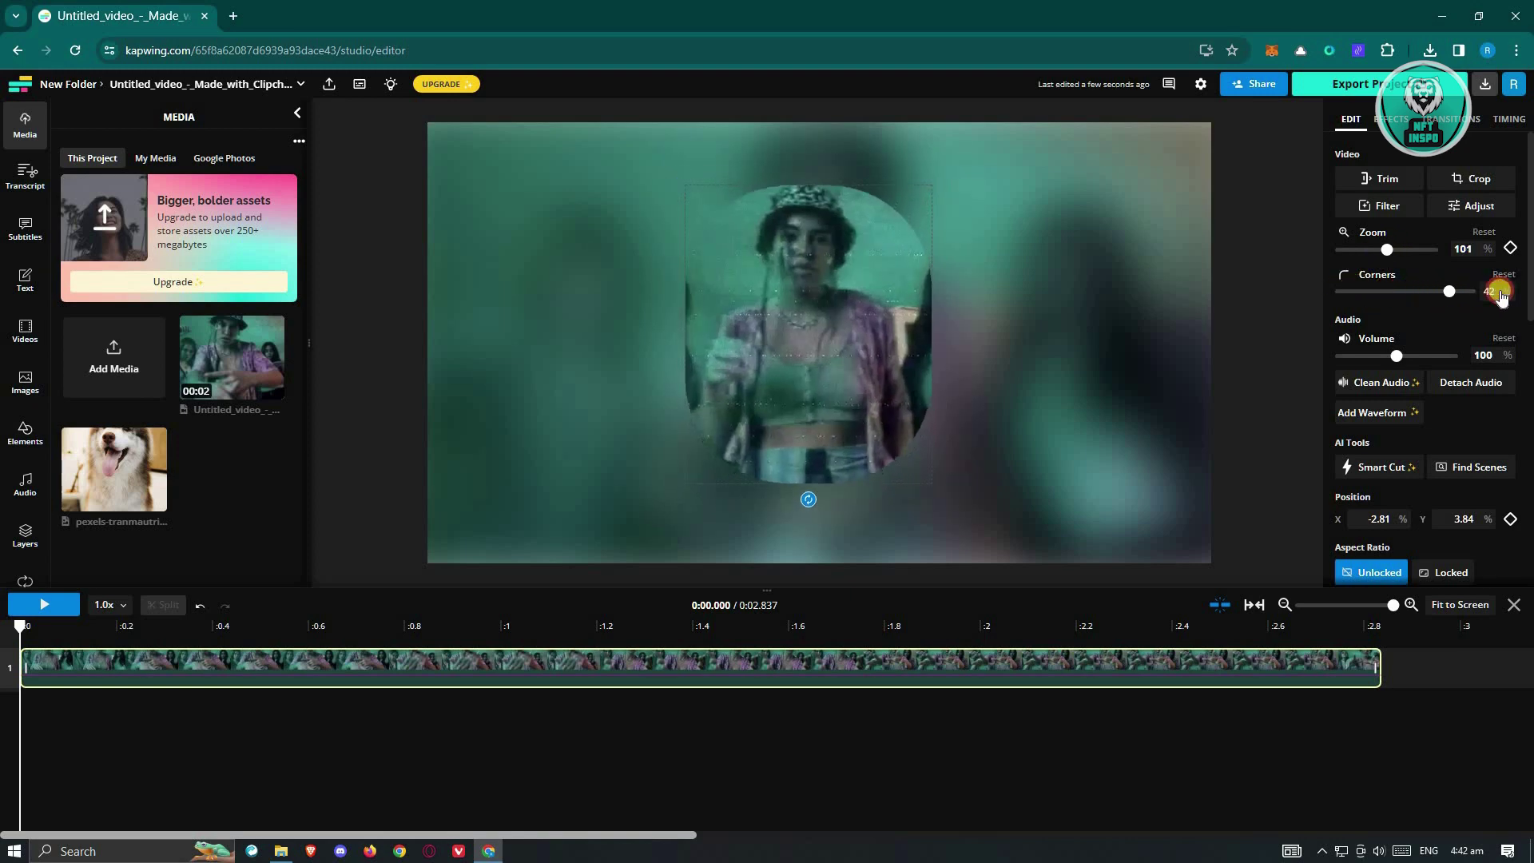
{"action": "type", "text": "50"}
{"action": "left_click", "coordinate": [886, 219]}
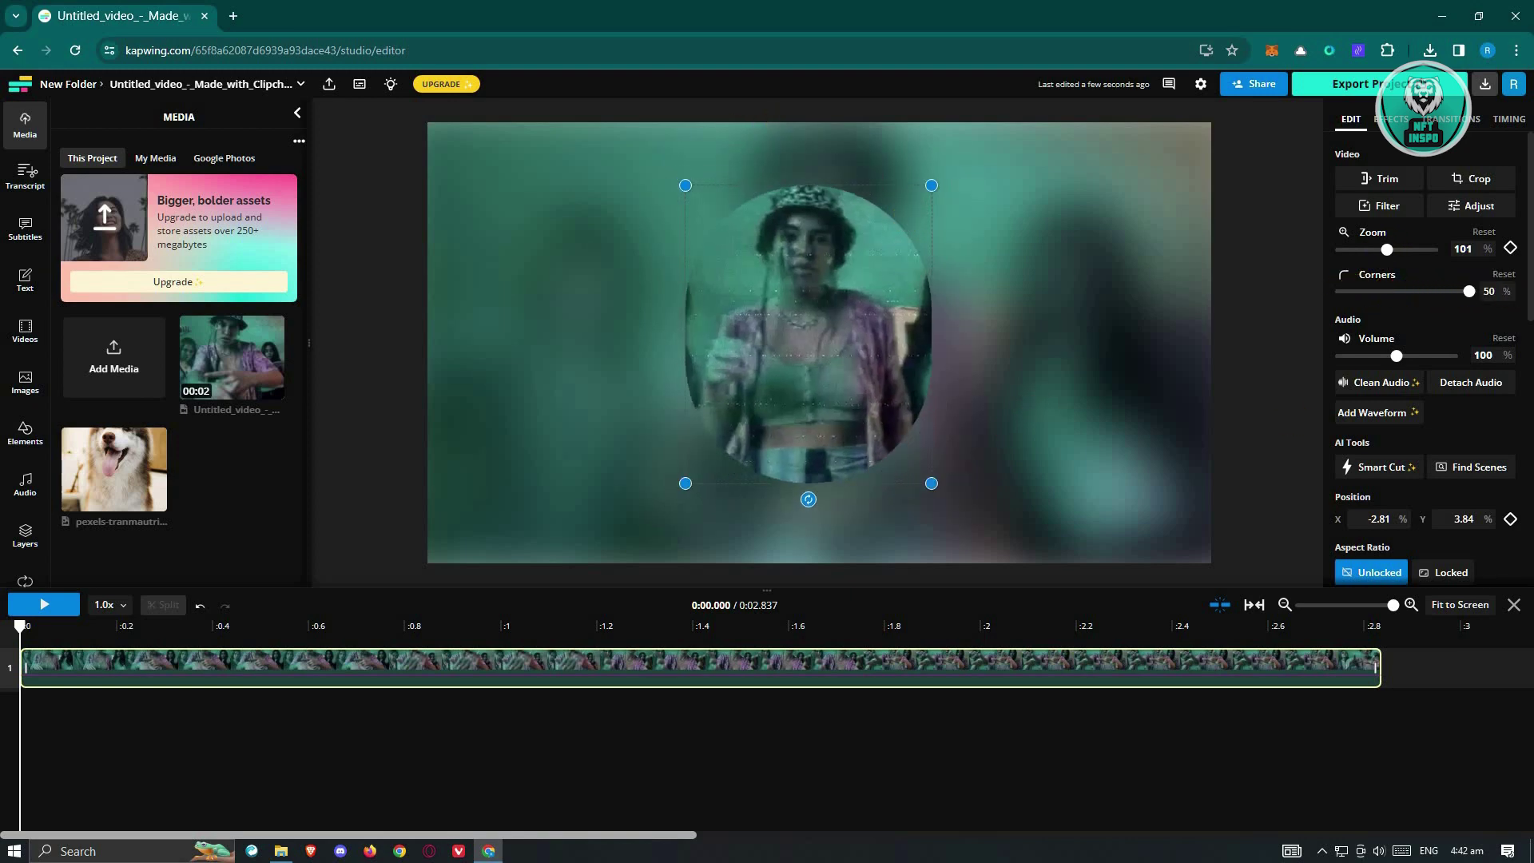
Look through the video's rotation, adjustment and speed settings and its available effects and filters.
{"action": "scroll", "coordinate": [1452, 398], "scroll_direction": "down", "scroll_amount": 5}
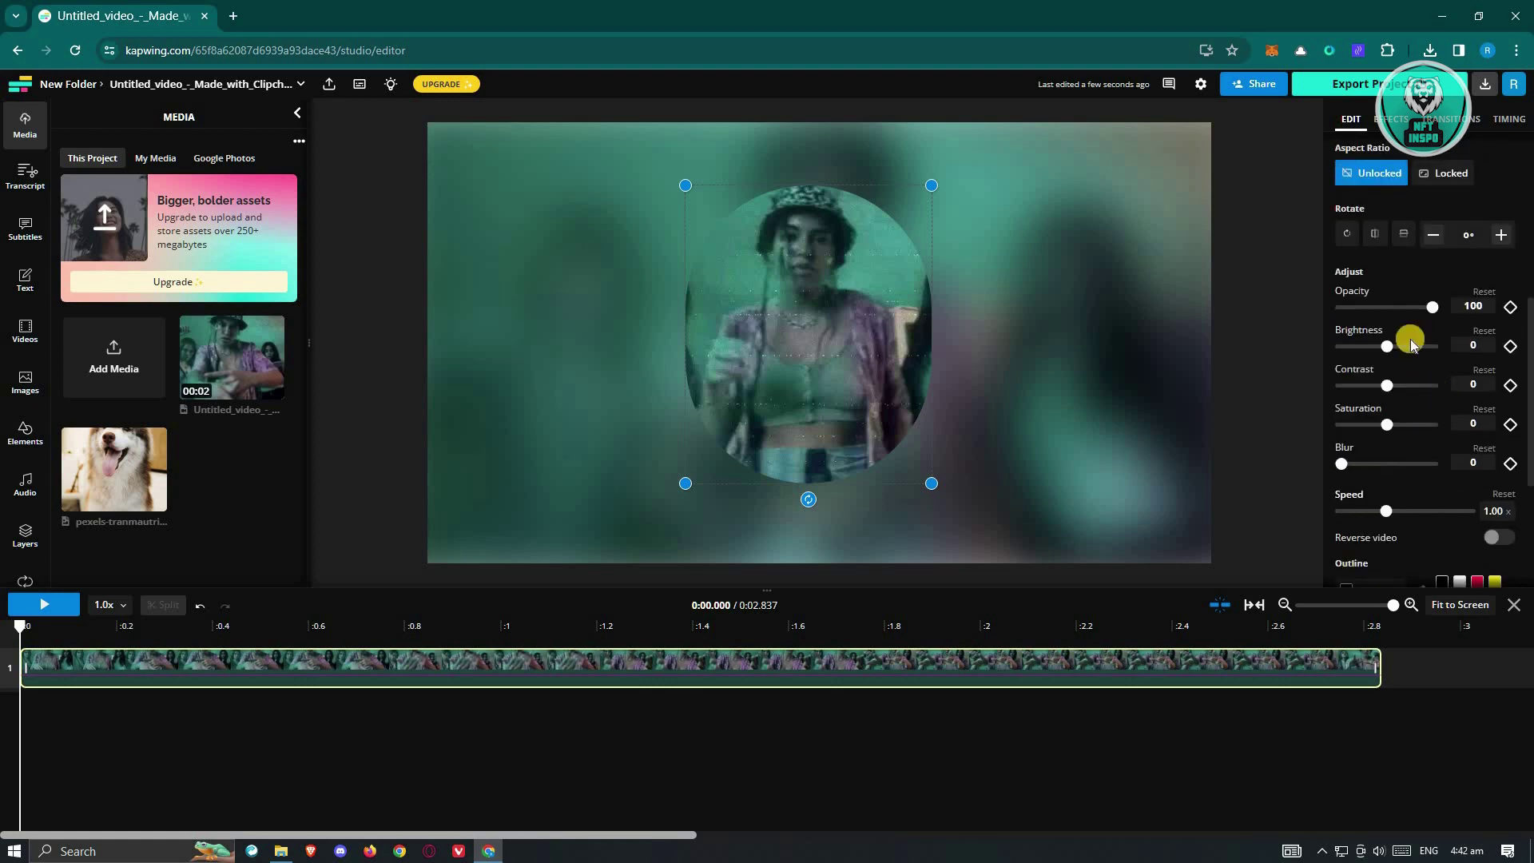
{"action": "left_click", "coordinate": [1399, 119]}
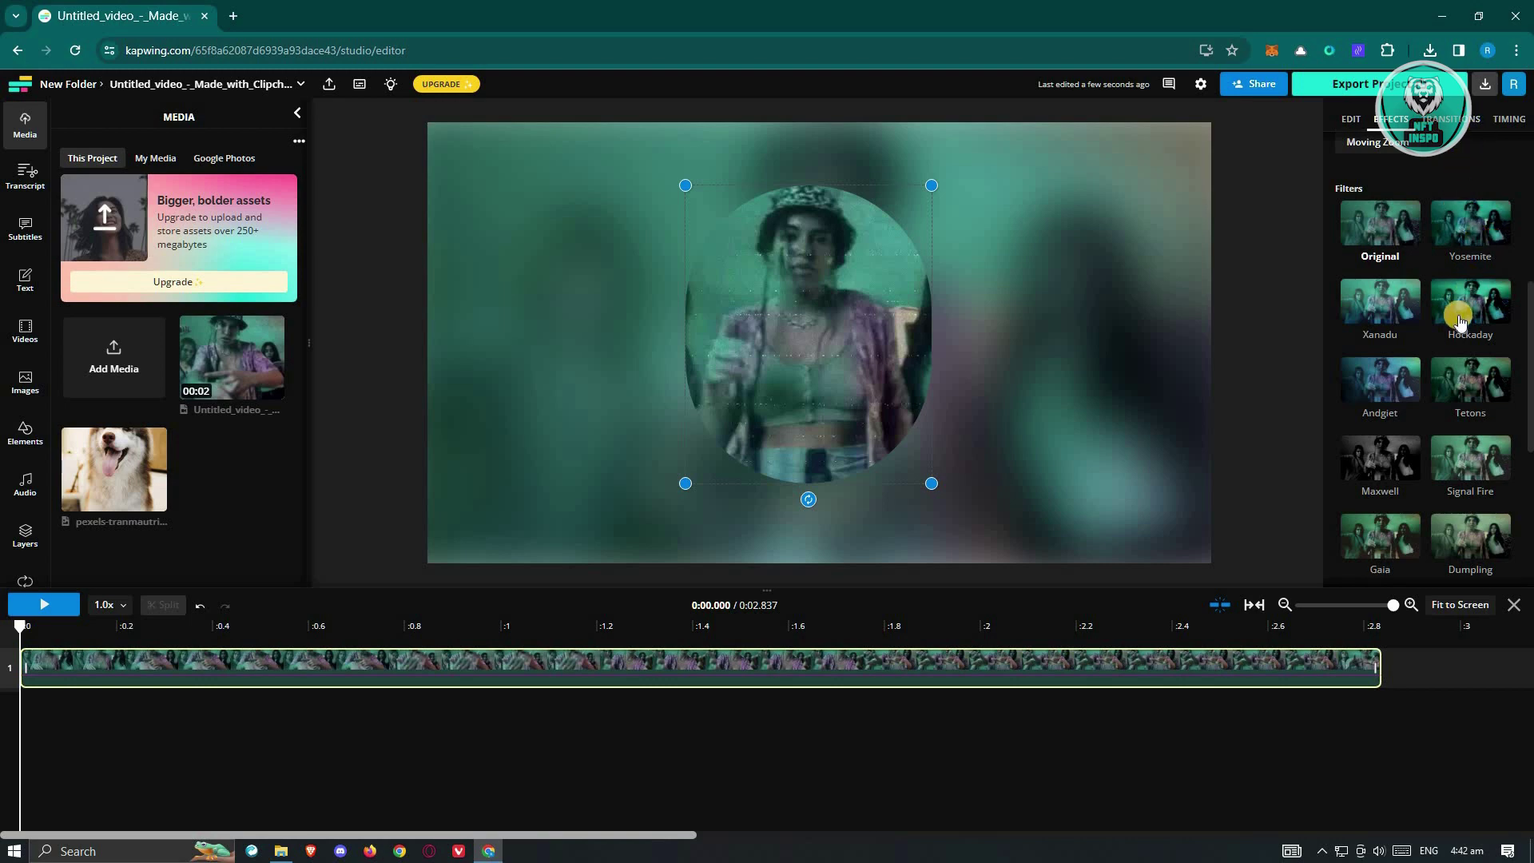
{"action": "scroll", "coordinate": [1461, 321], "scroll_direction": "down", "scroll_amount": 1}
{"action": "scroll", "coordinate": [1467, 322], "scroll_direction": "down", "scroll_amount": 1}
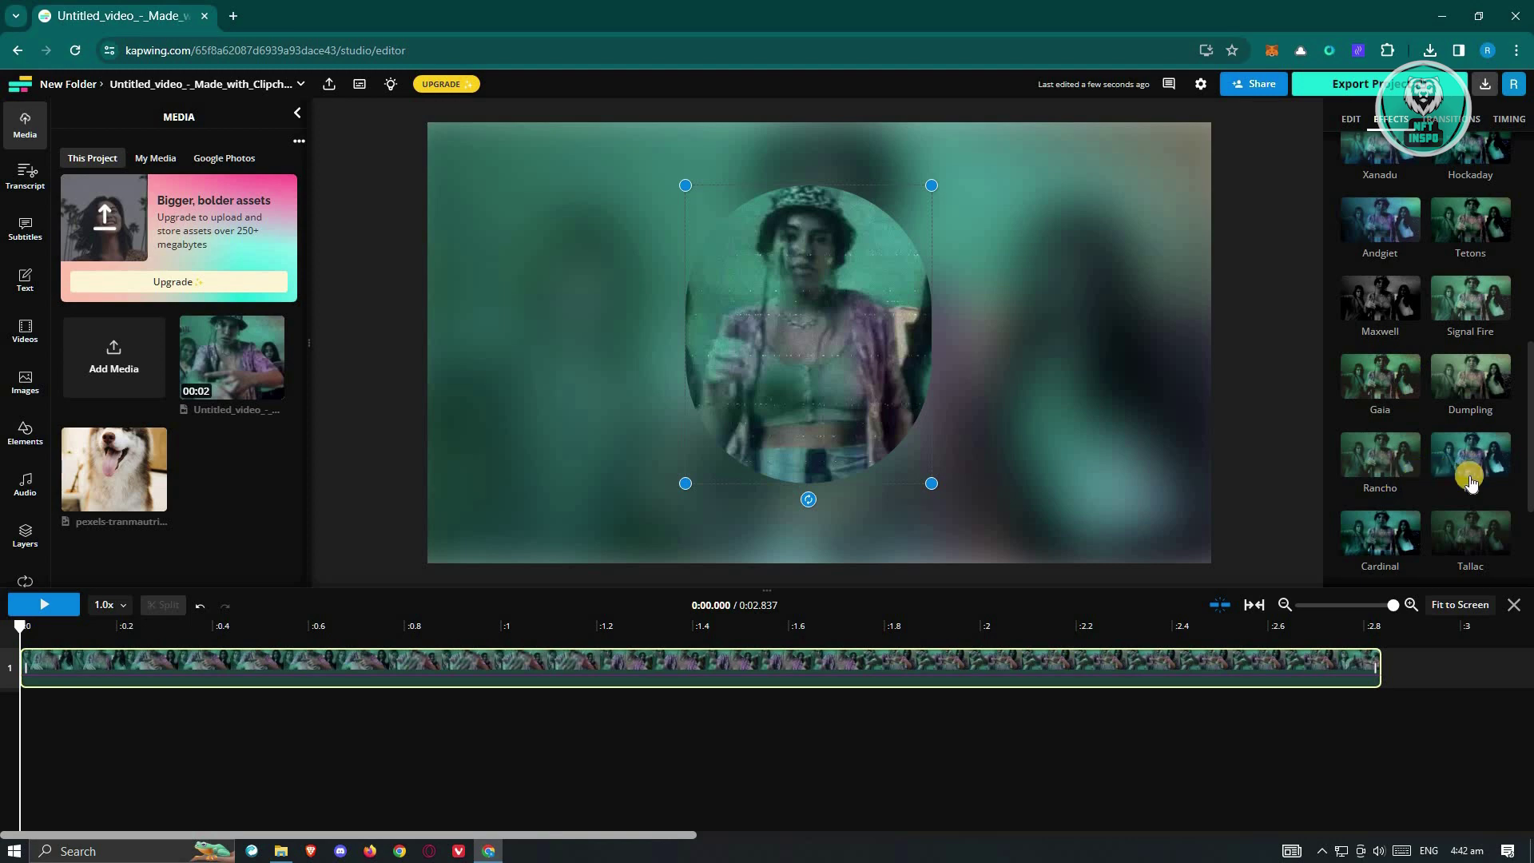
{"action": "scroll", "coordinate": [1433, 460], "scroll_direction": "up", "scroll_amount": 5}
{"action": "scroll", "coordinate": [1432, 276], "scroll_direction": "up", "scroll_amount": 2}
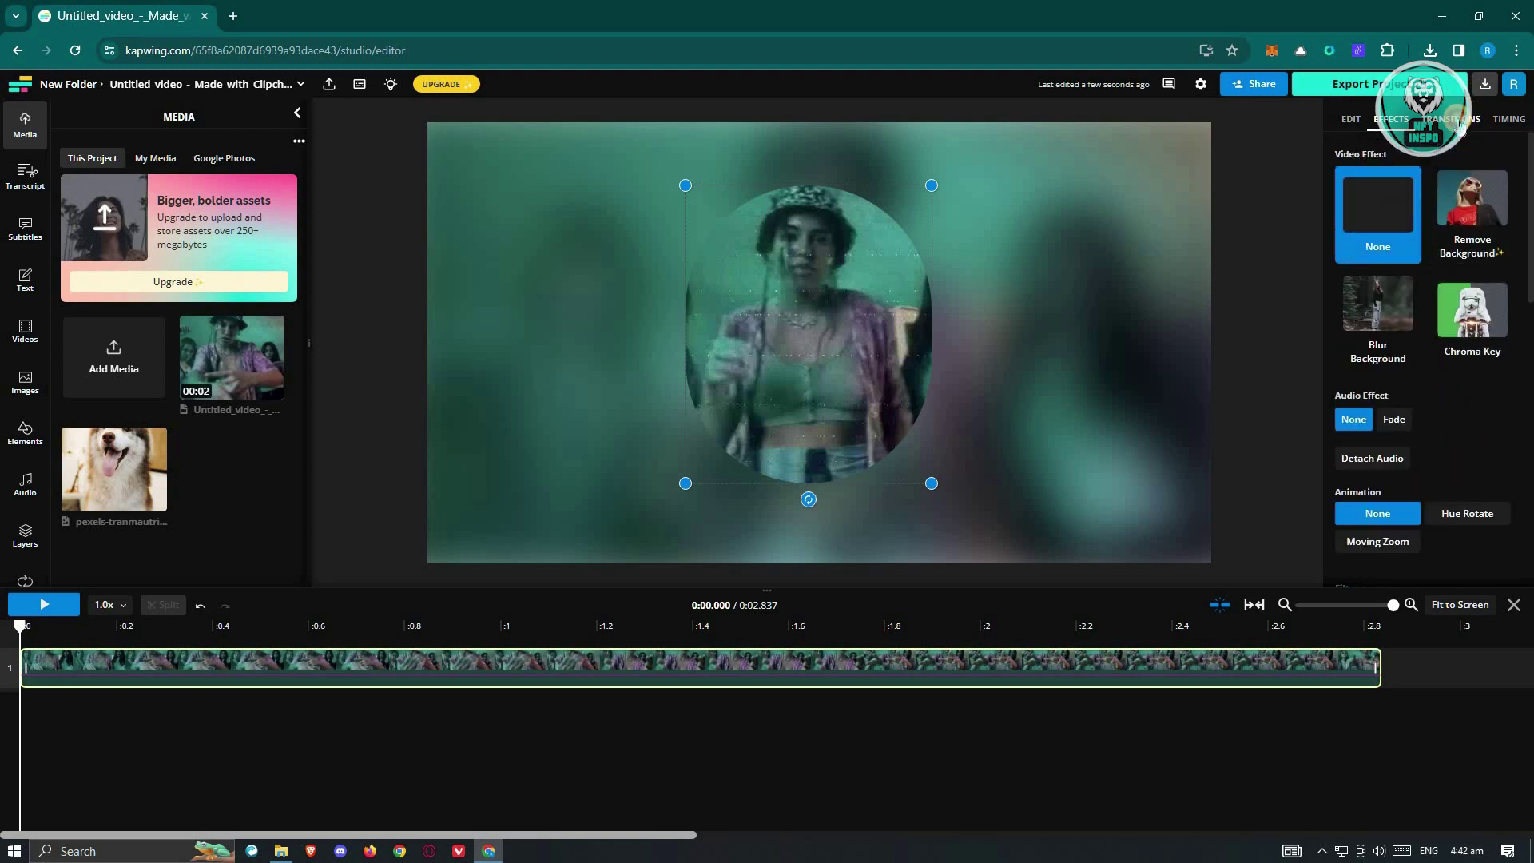
Apply the Pop transition to the video's intro and scrub the playhead back to the start to check it.
{"action": "left_click", "coordinate": [1459, 125]}
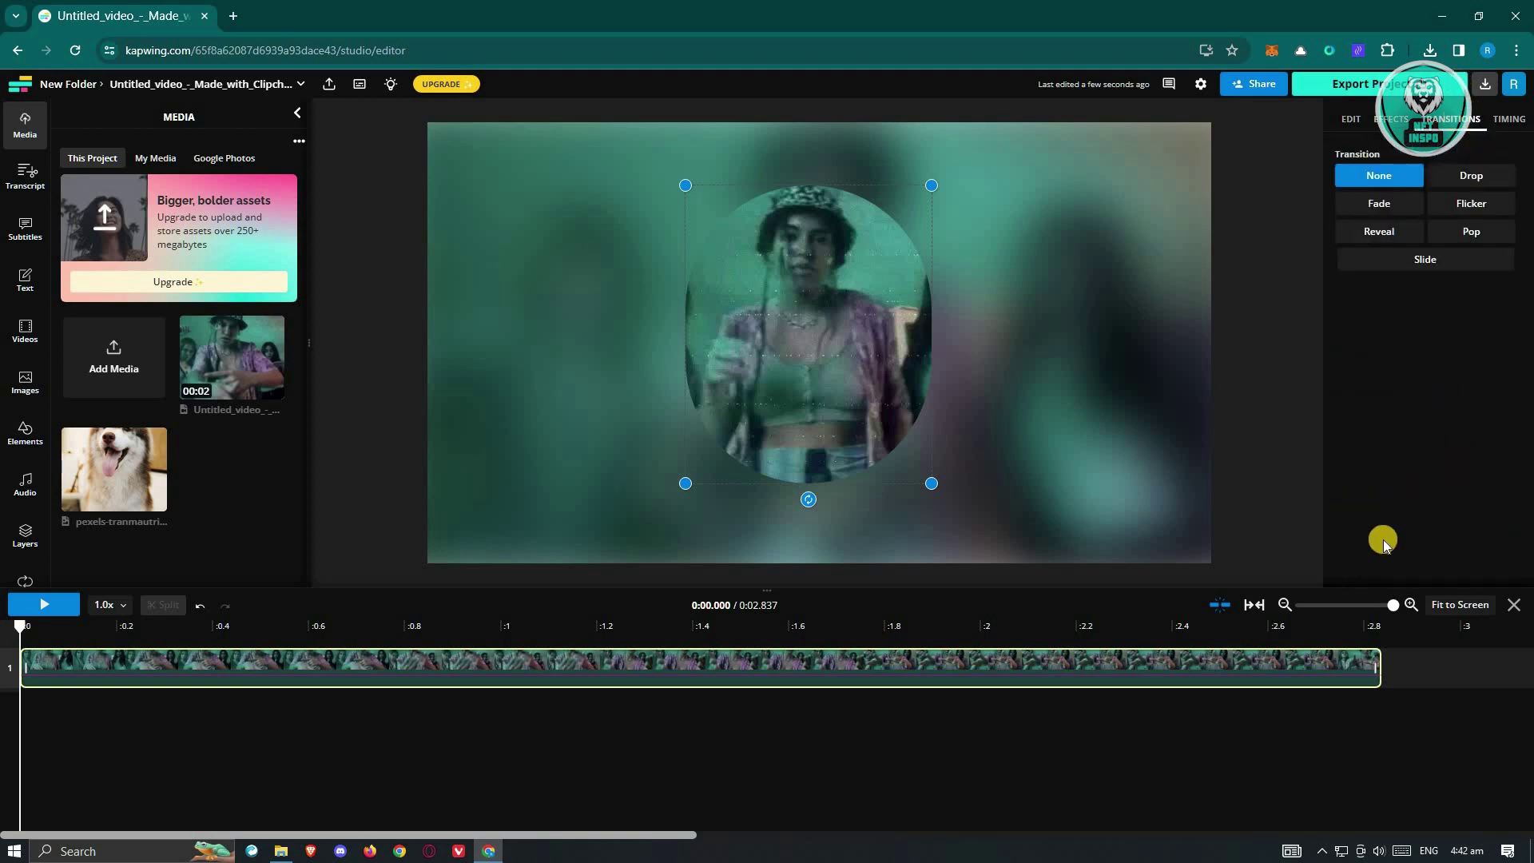
{"action": "left_click", "coordinate": [1466, 234]}
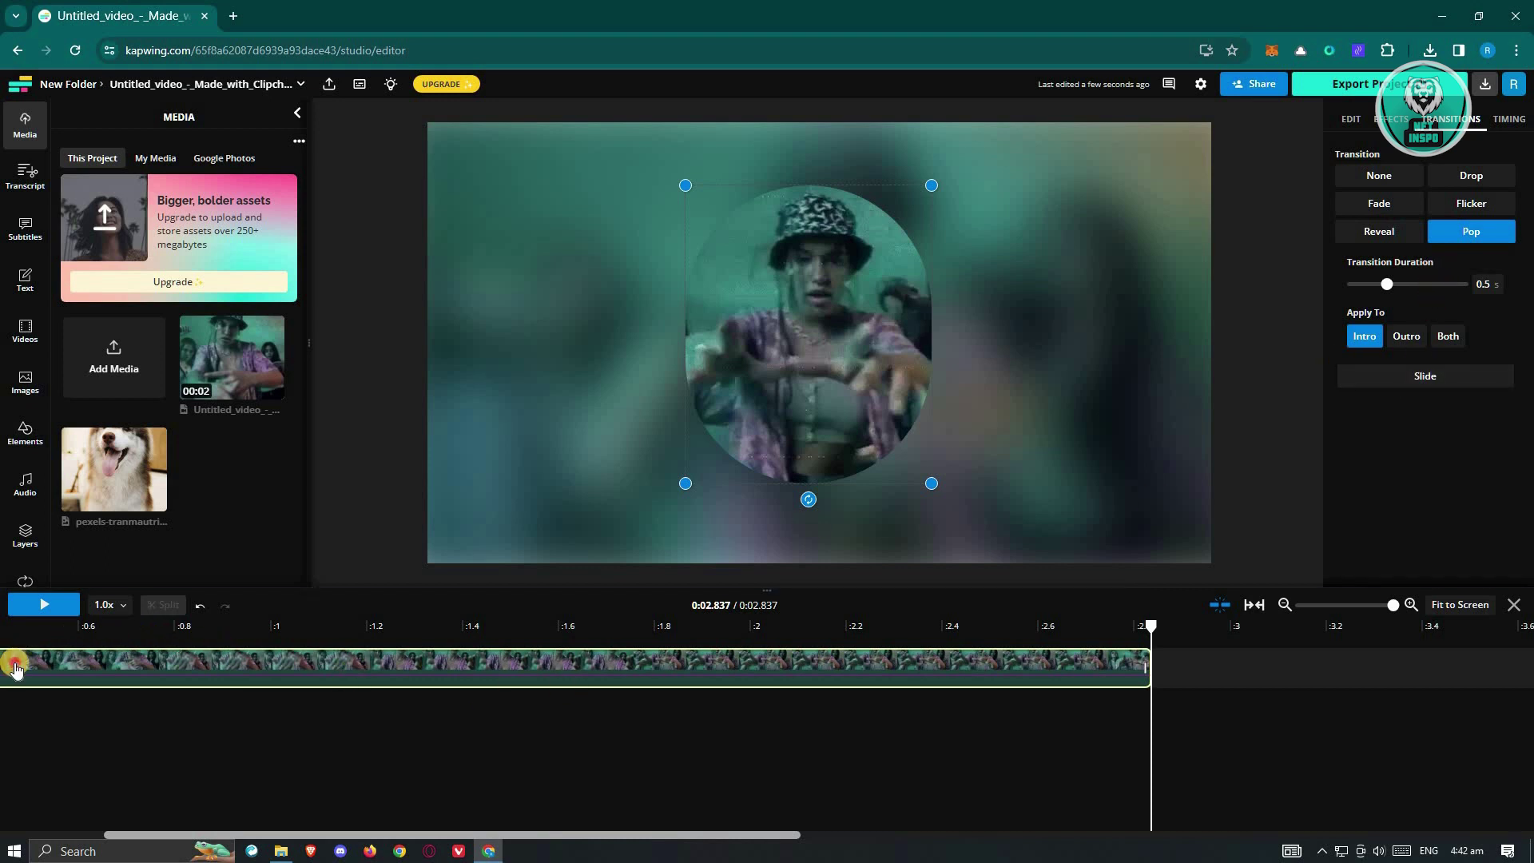
{"action": "left_click_drag", "start_coordinate": [576, 835], "coordinate": [212, 836]}
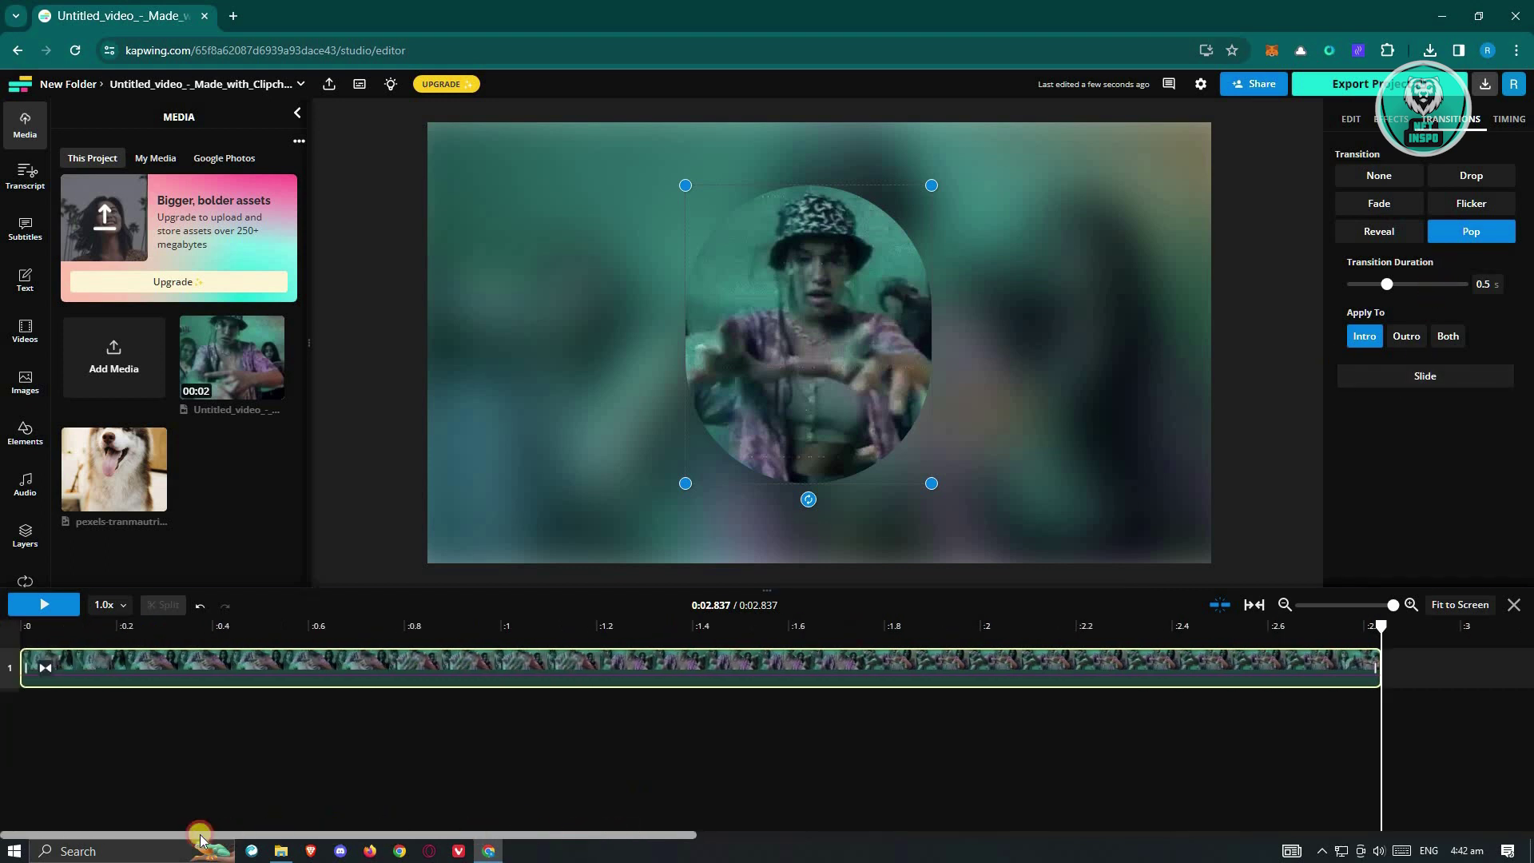
{"action": "left_click", "coordinate": [741, 630]}
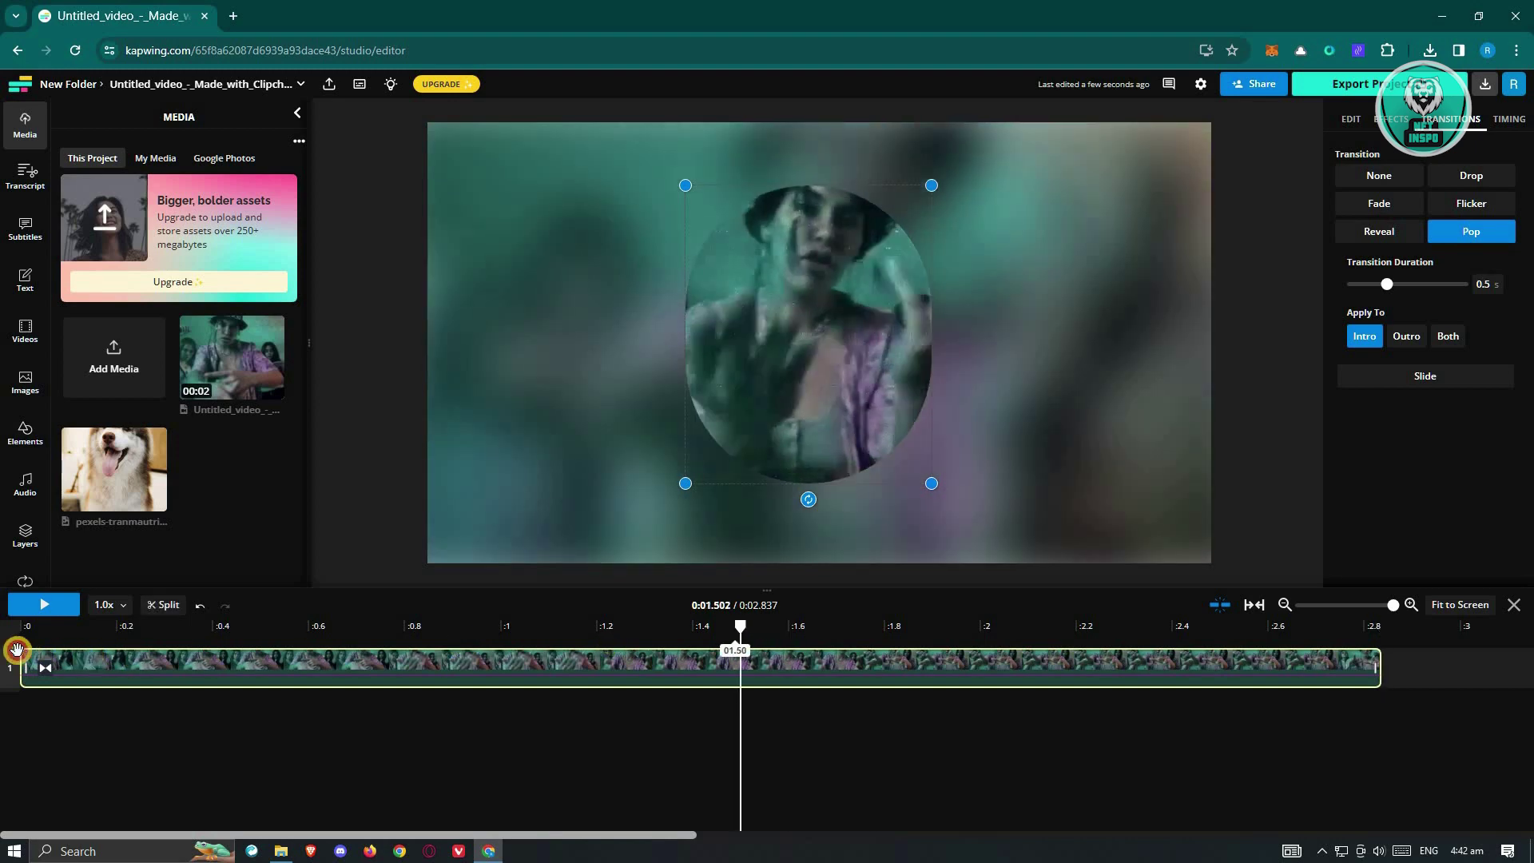
{"action": "left_click", "coordinate": [54, 643]}
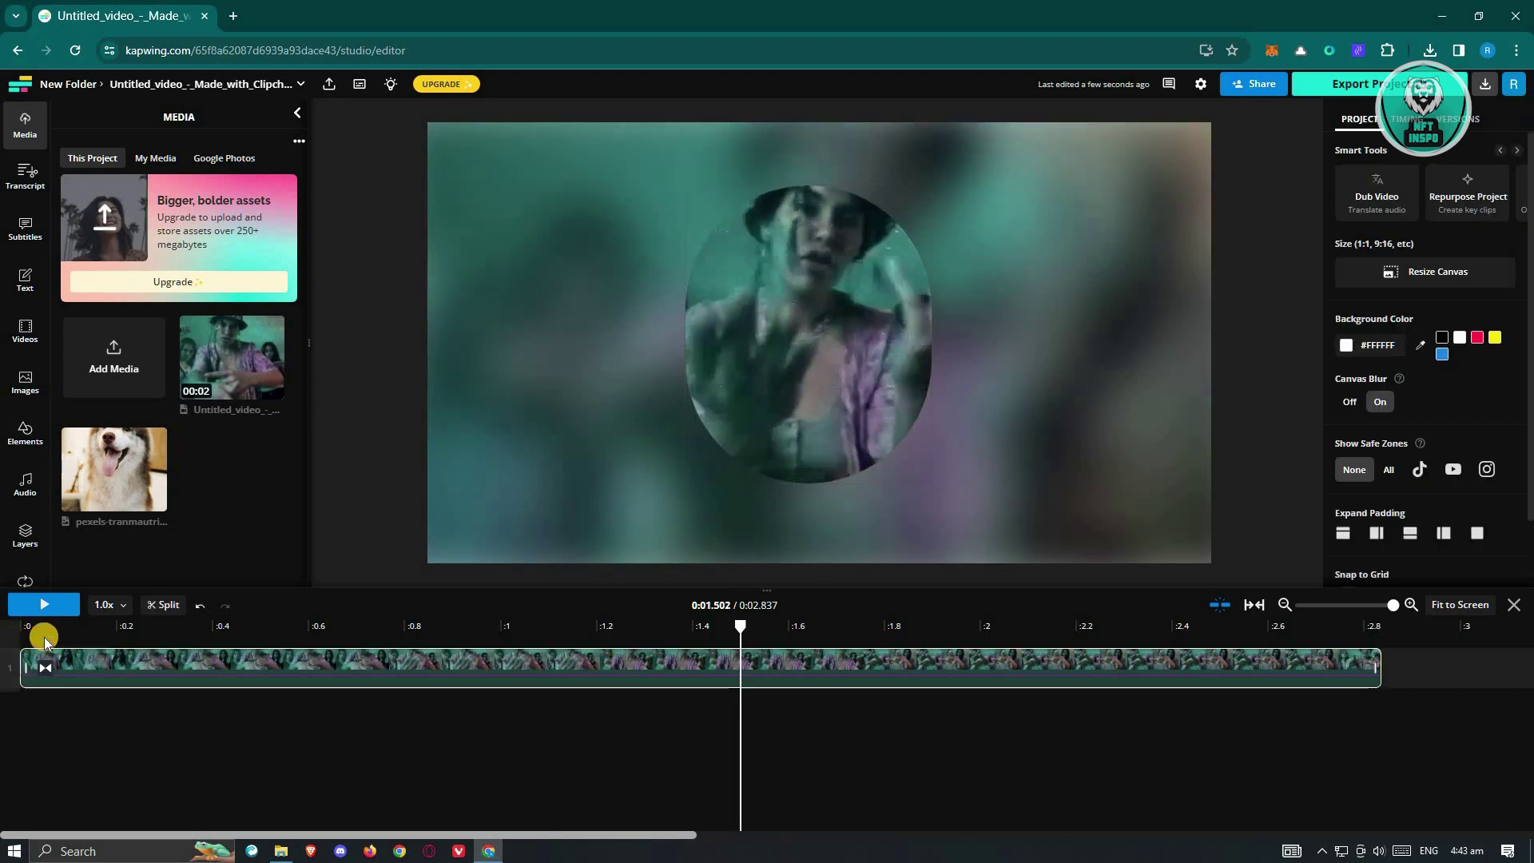
{"action": "left_click", "coordinate": [52, 645]}
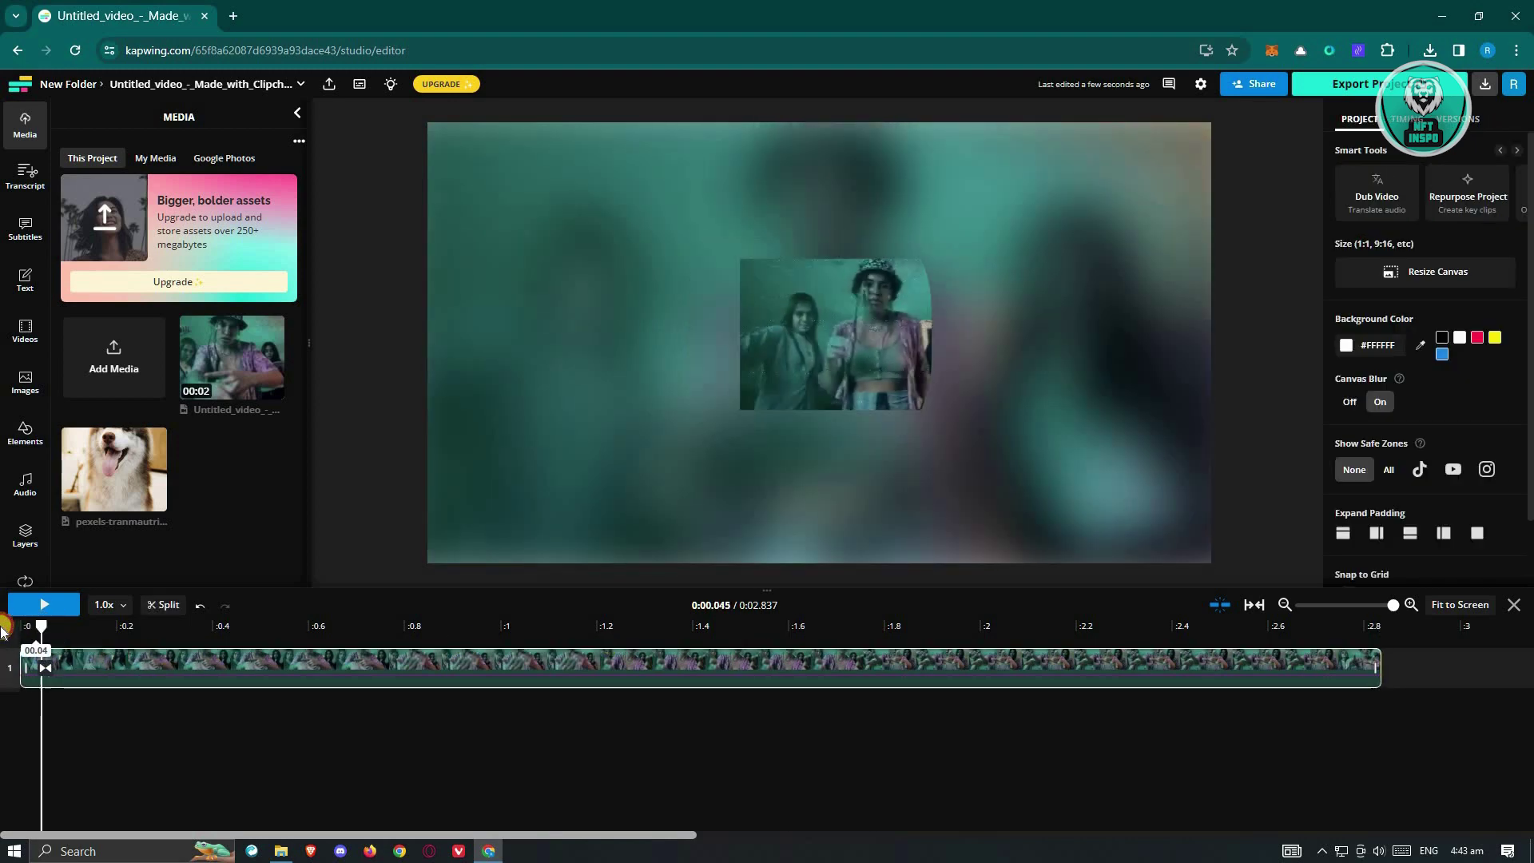
{"action": "left_click", "coordinate": [48, 667]}
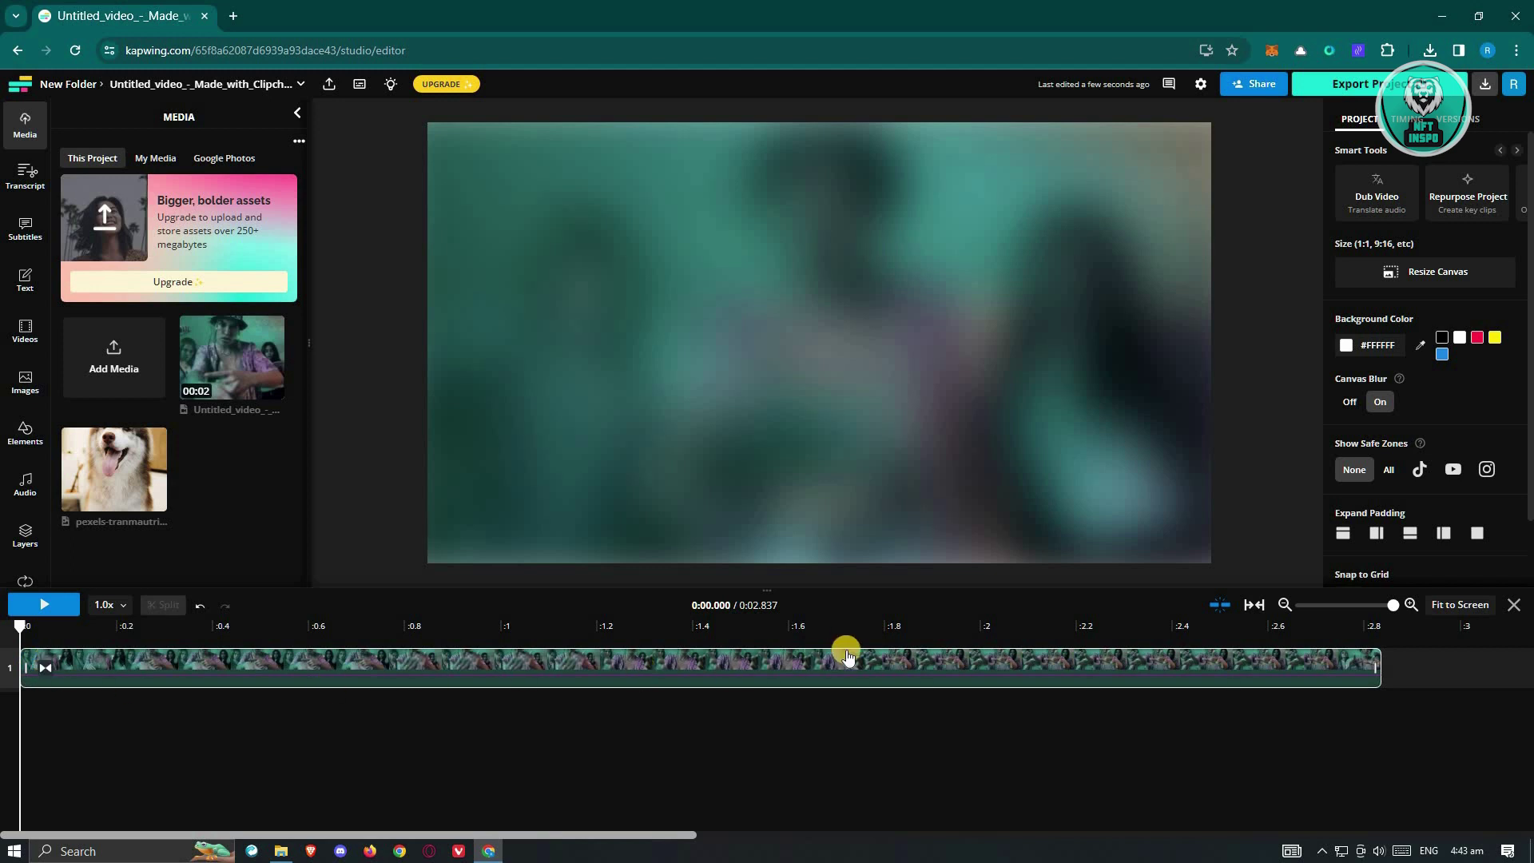
Trim the end of the video clip to about 2.02 s and return the playhead to the start.
{"action": "left_click_drag", "start_coordinate": [1377, 677], "coordinate": [725, 664]}
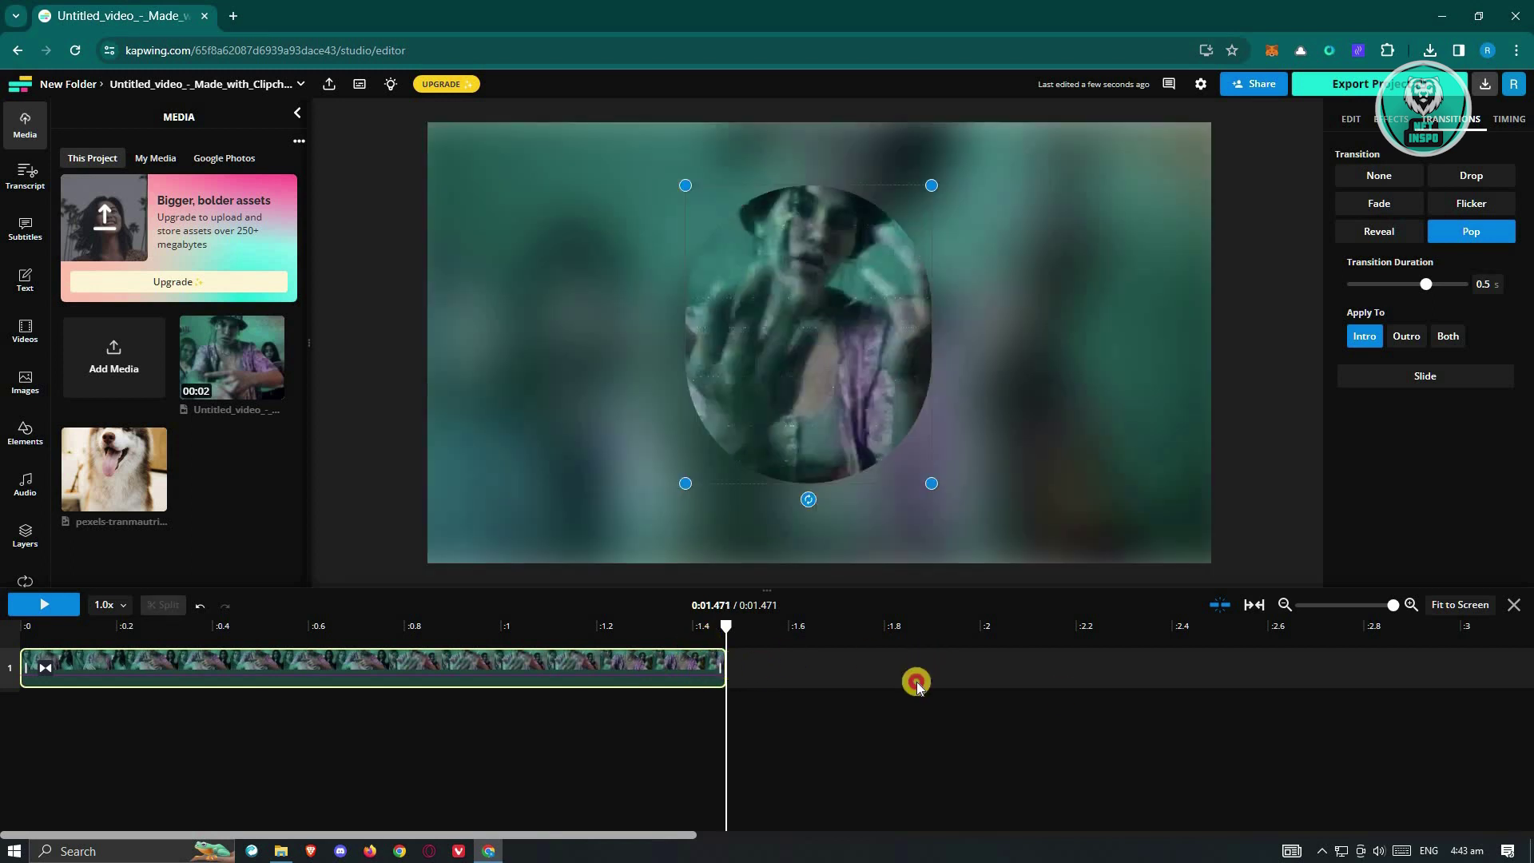
{"action": "left_click_drag", "start_coordinate": [715, 665], "coordinate": [990, 637]}
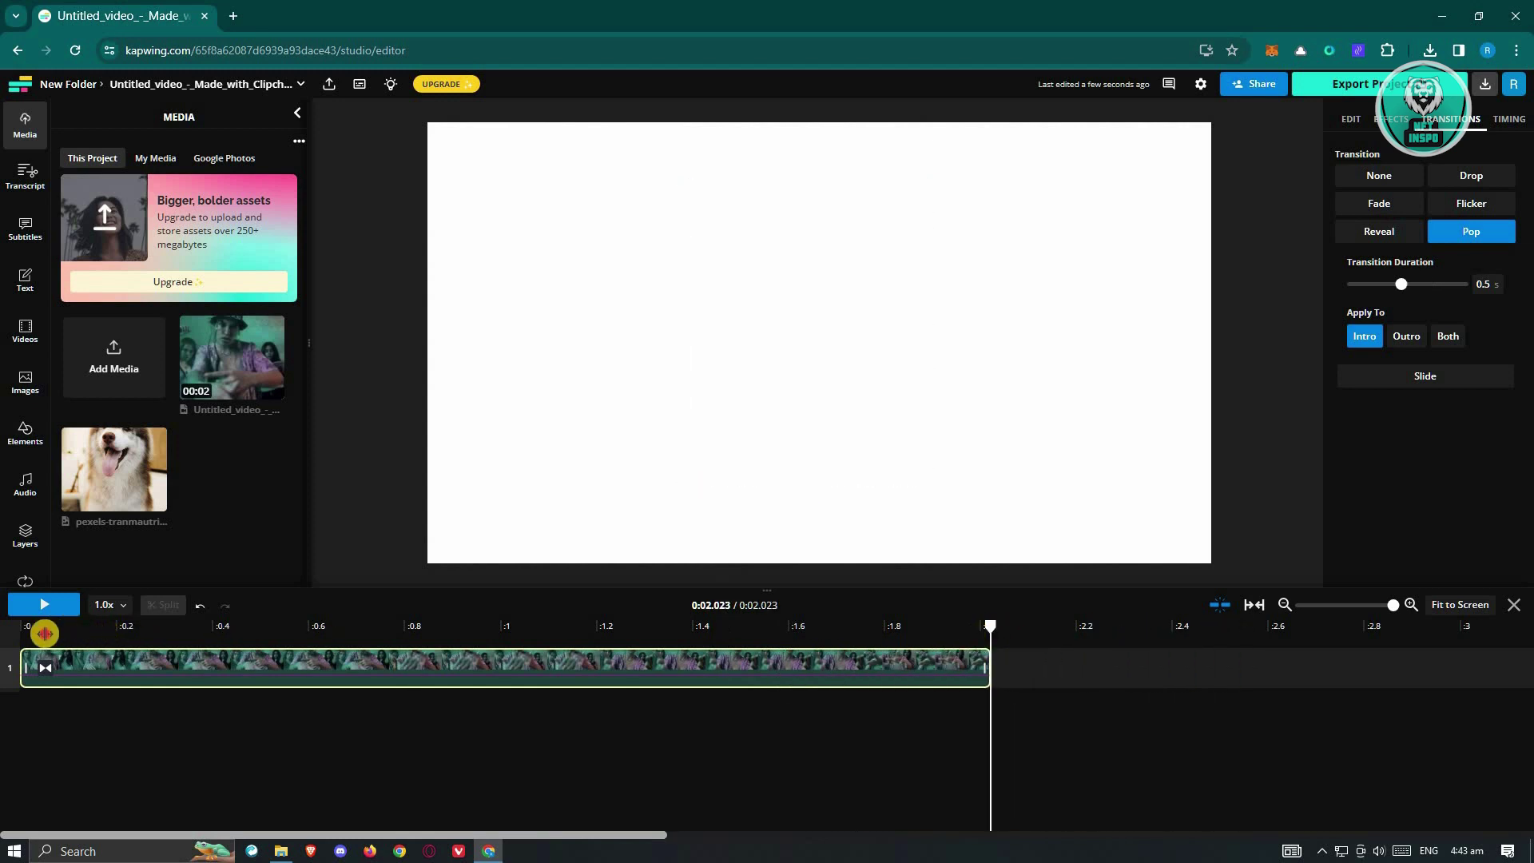
{"action": "left_click", "coordinate": [46, 670]}
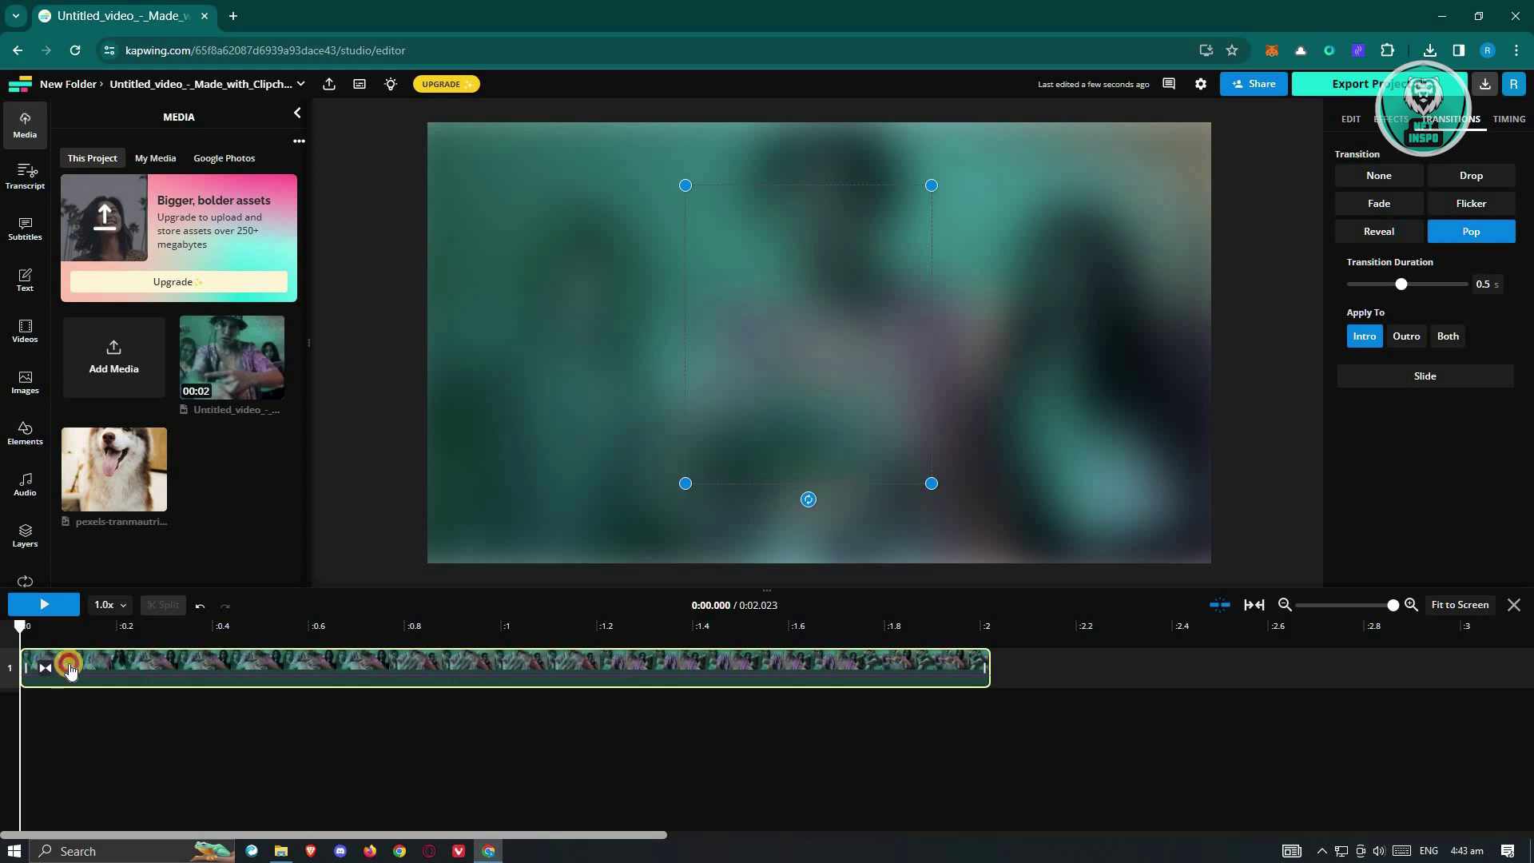
Set the Pop transition's duration to 1 s and play the clip to preview it.
{"action": "left_click", "coordinate": [44, 670]}
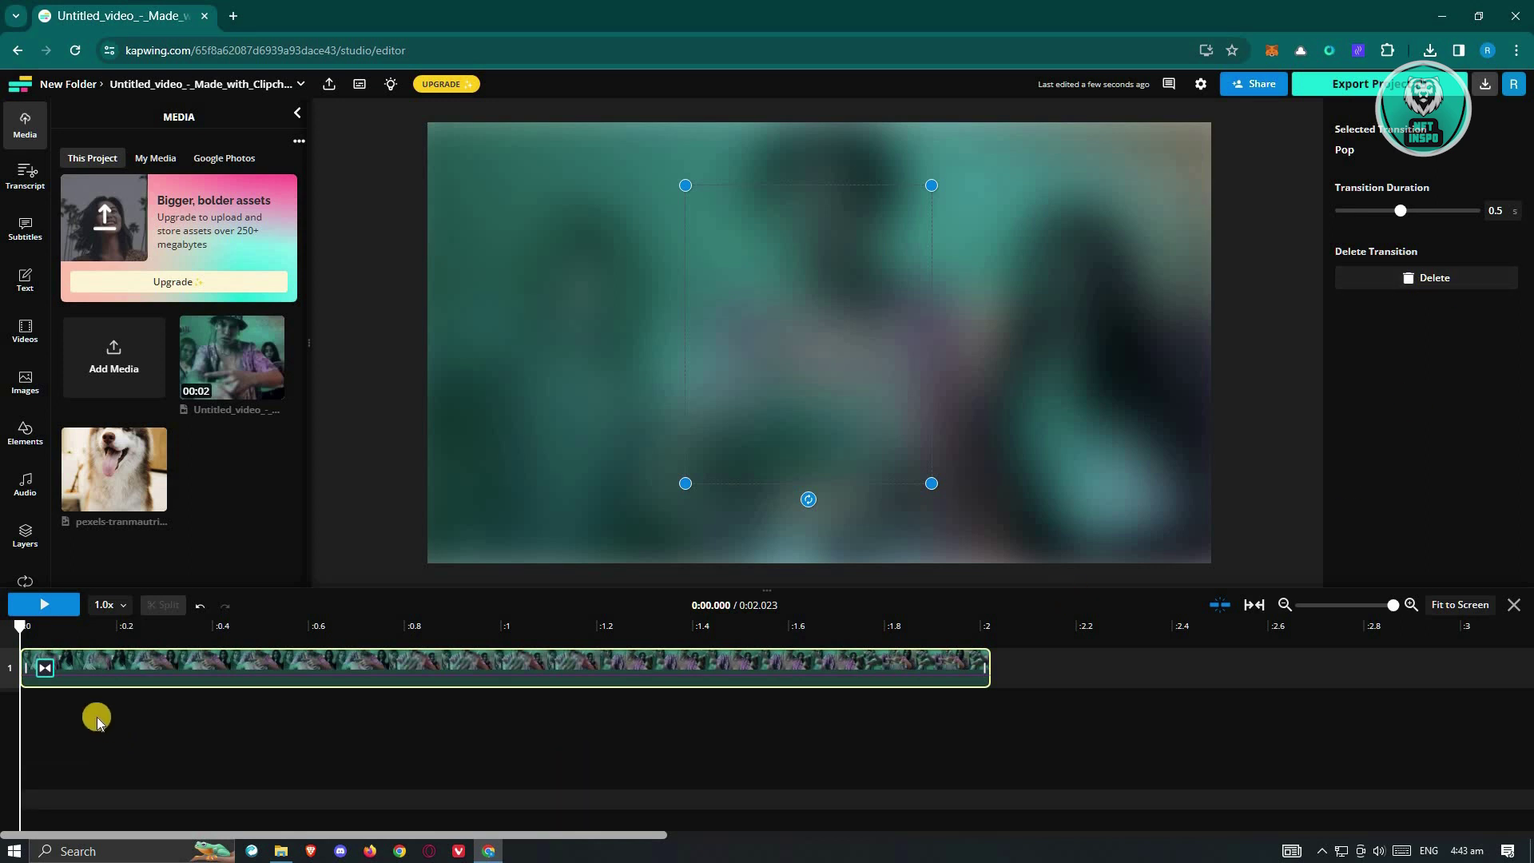
{"action": "left_click_drag", "start_coordinate": [1400, 210], "coordinate": [1487, 212]}
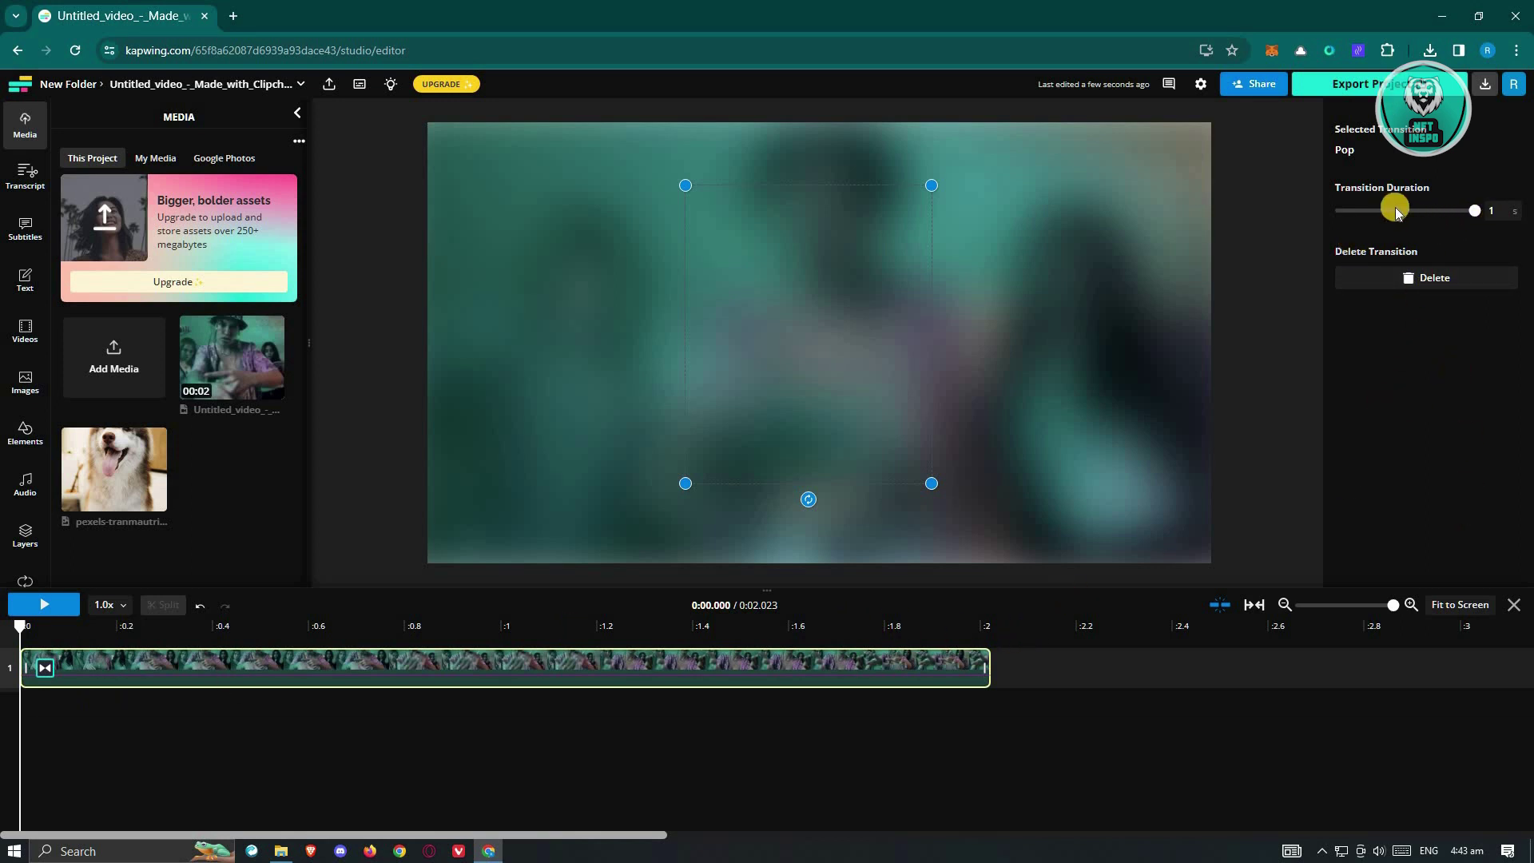
{"action": "left_click", "coordinate": [1271, 461]}
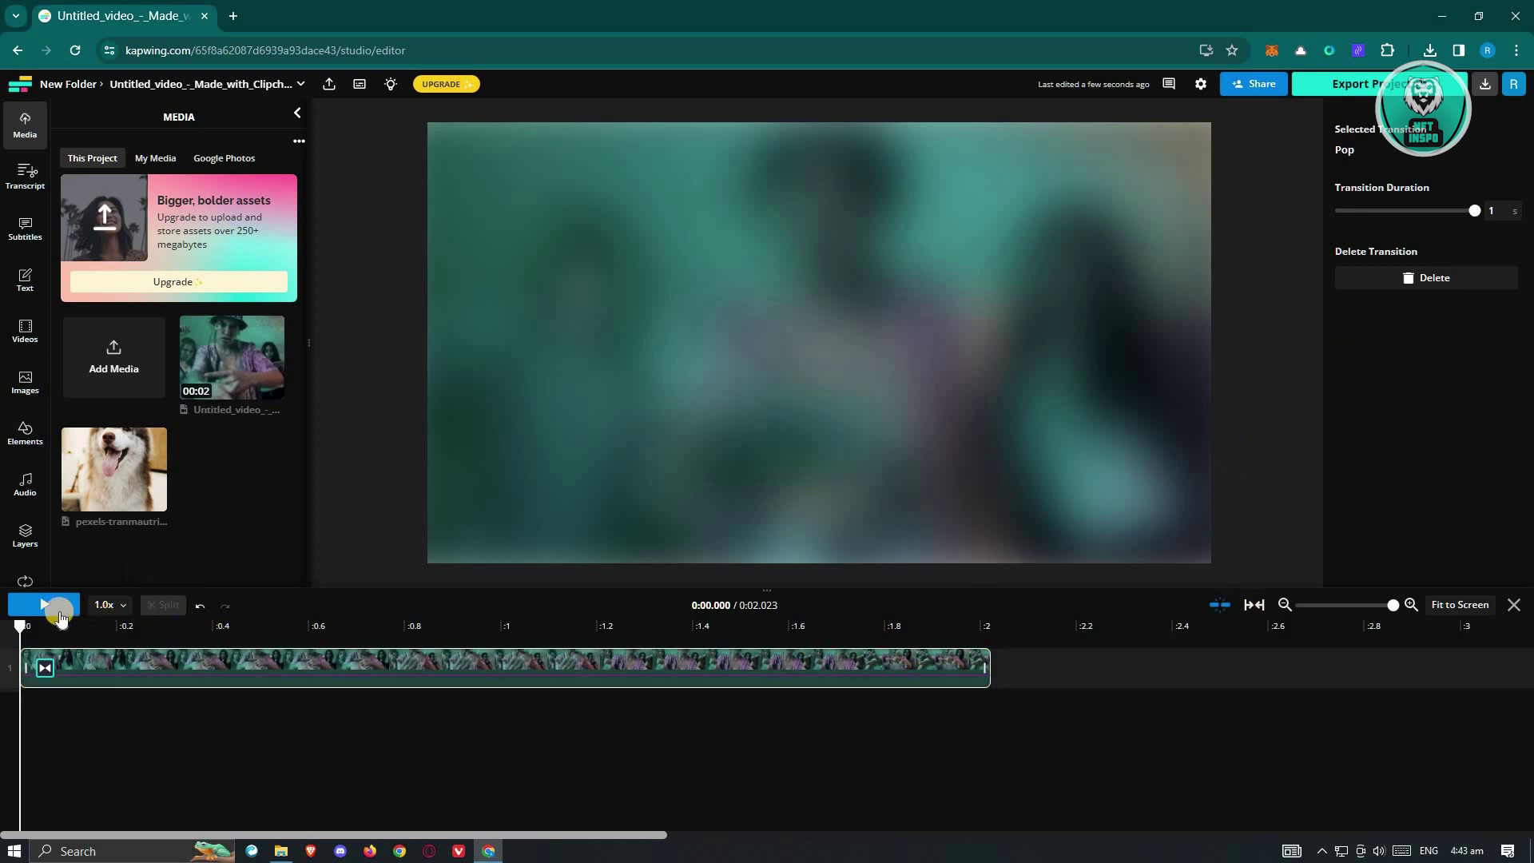
{"action": "left_click", "coordinate": [30, 611]}
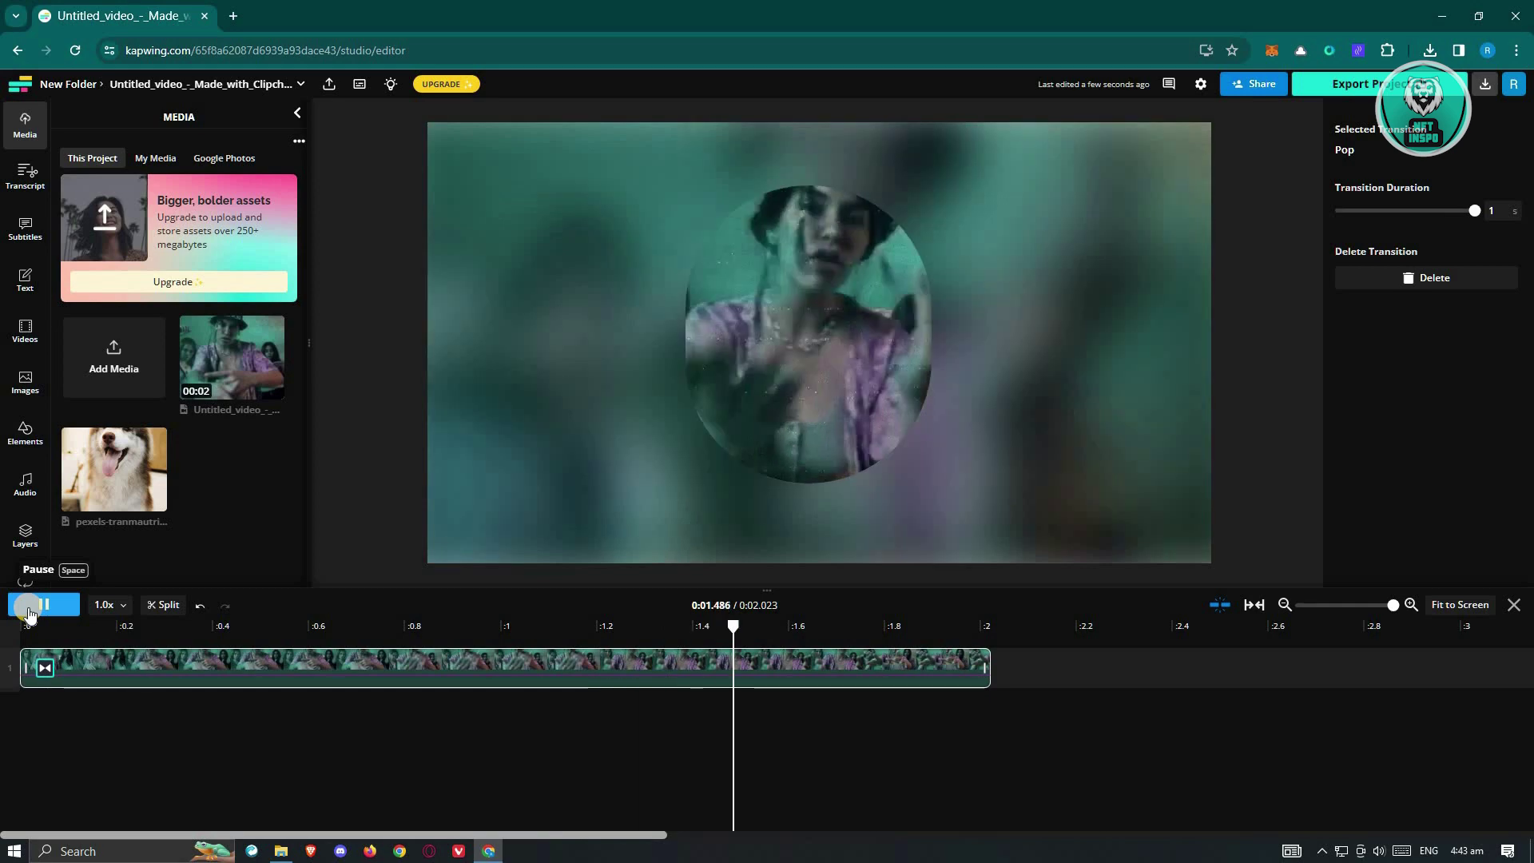
Select the video and look over its timing and effects settings.
{"action": "left_click", "coordinate": [847, 306]}
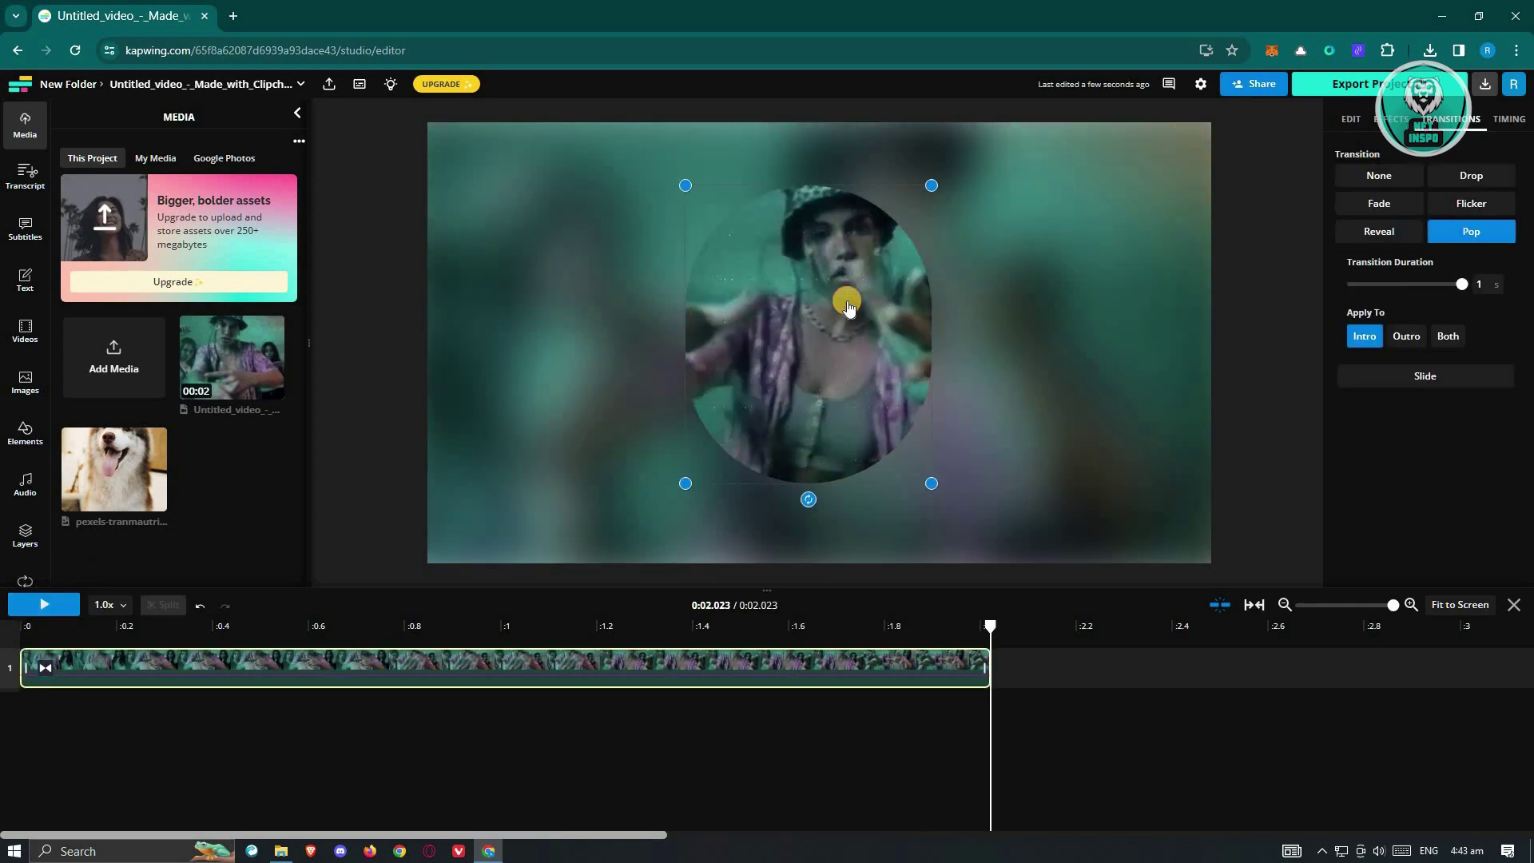
{"action": "left_click", "coordinate": [1488, 121]}
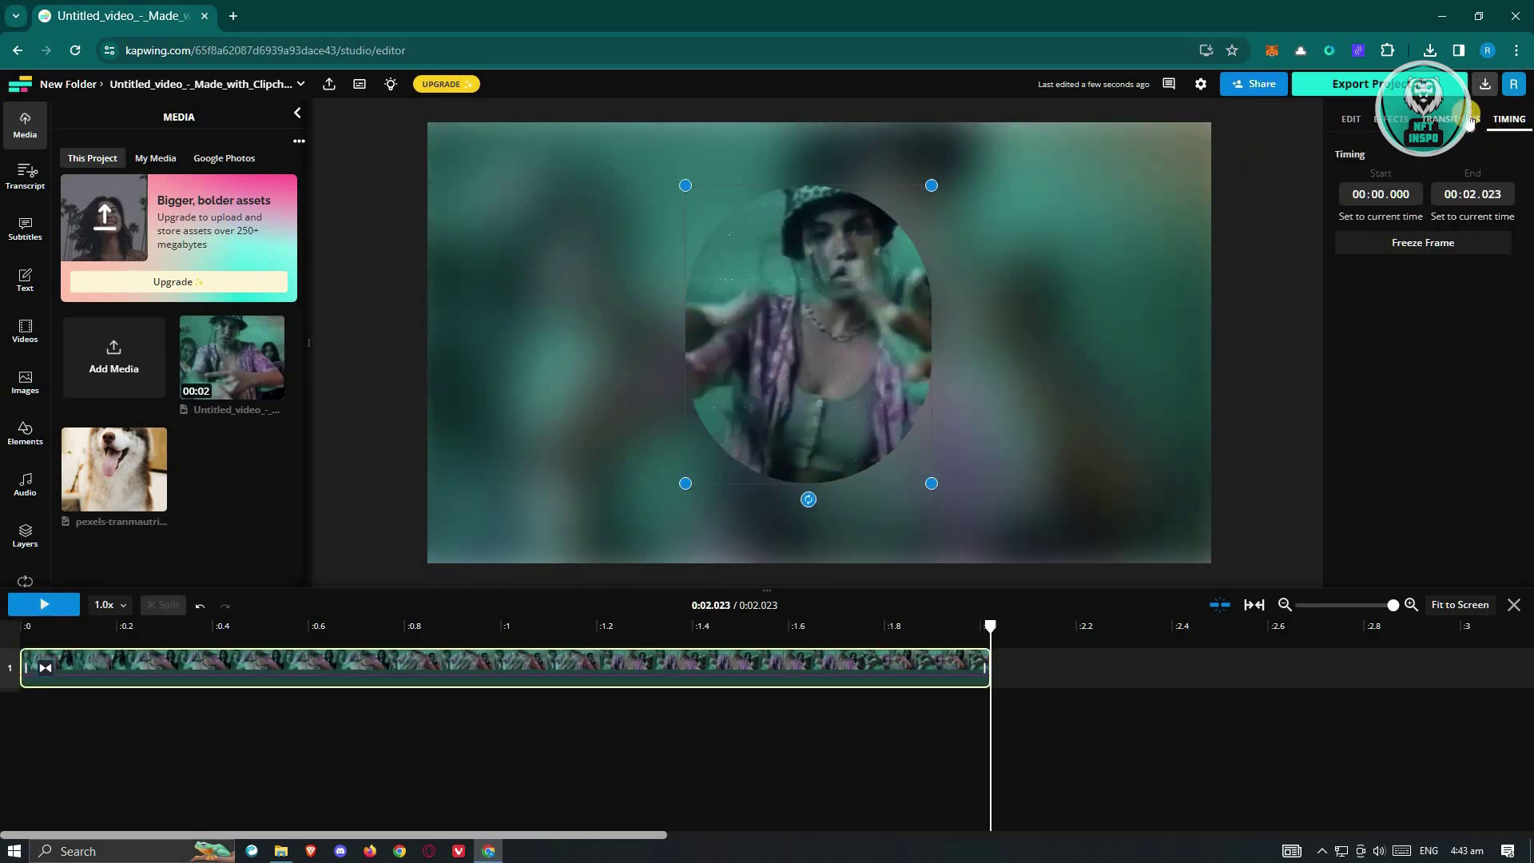
{"action": "left_click", "coordinate": [1389, 118]}
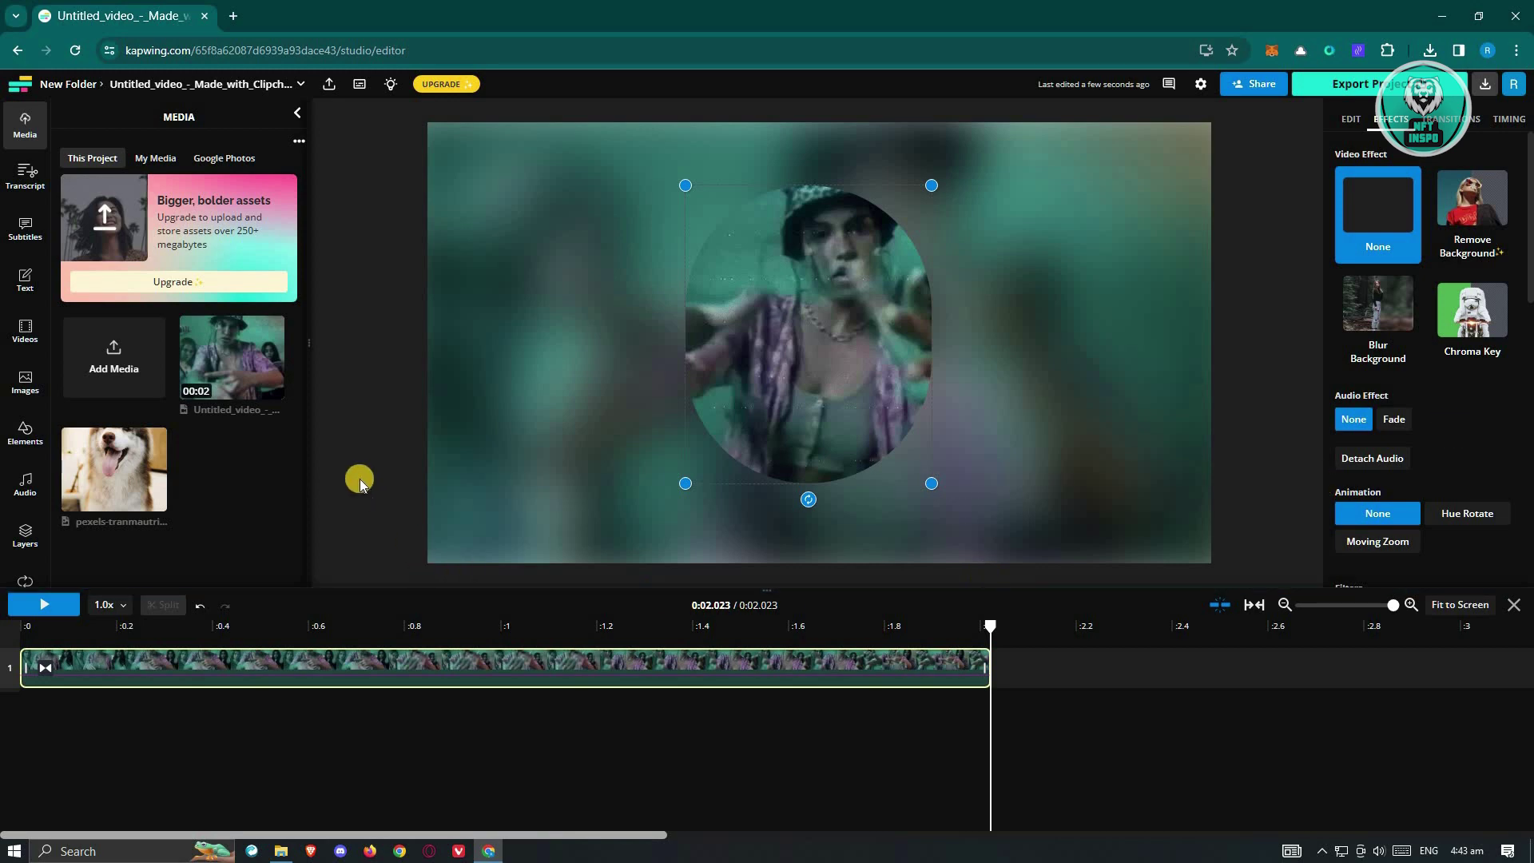
Place the dog image directly after the video on the timeline, and look over the transcript and subtitle tools.
{"action": "left_click_drag", "start_coordinate": [119, 465], "coordinate": [1010, 656]}
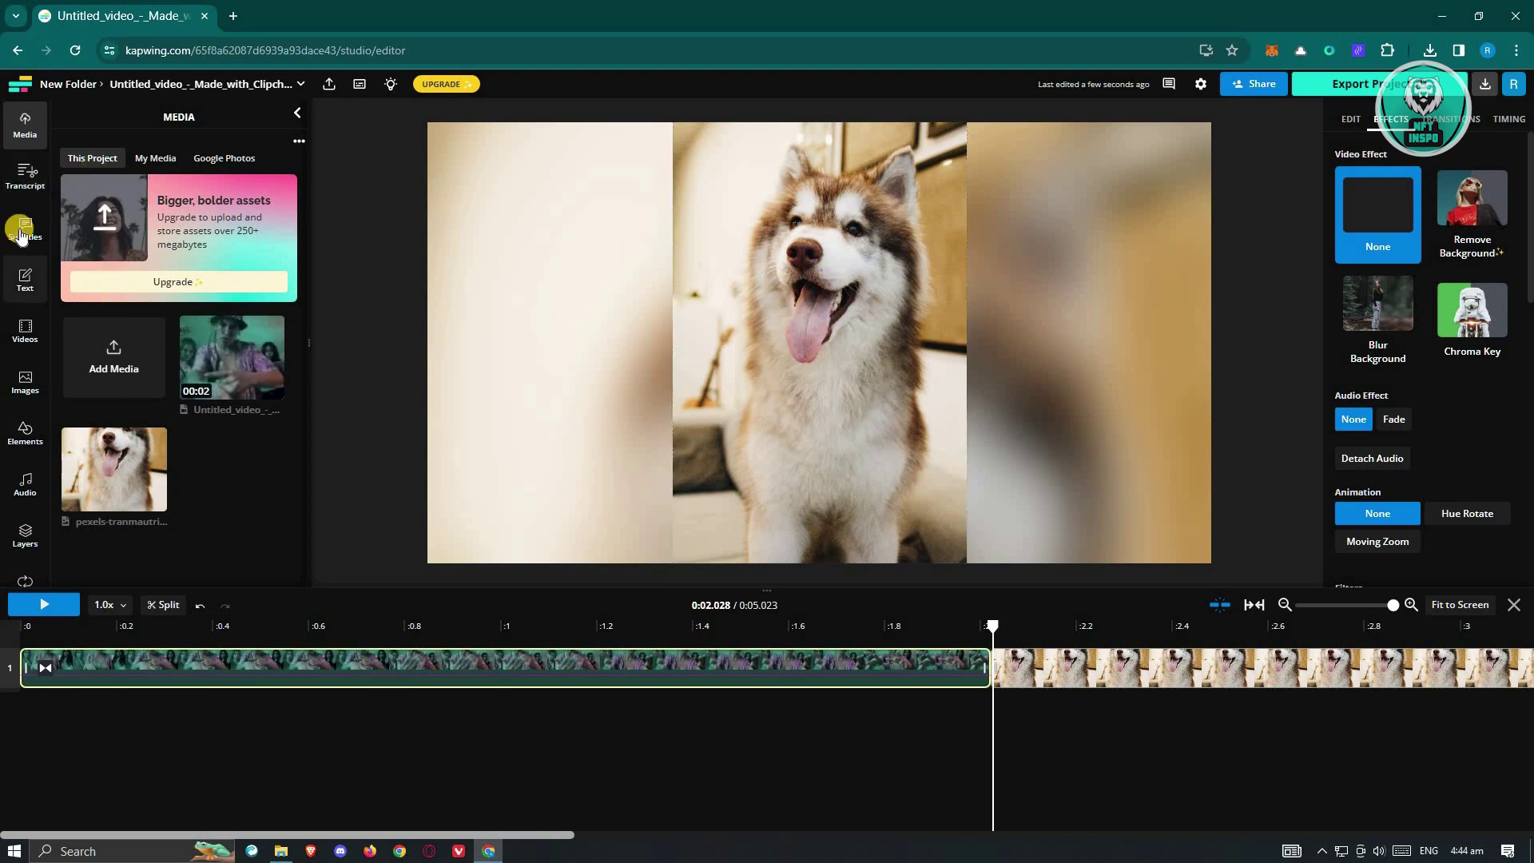
{"action": "left_click", "coordinate": [31, 165]}
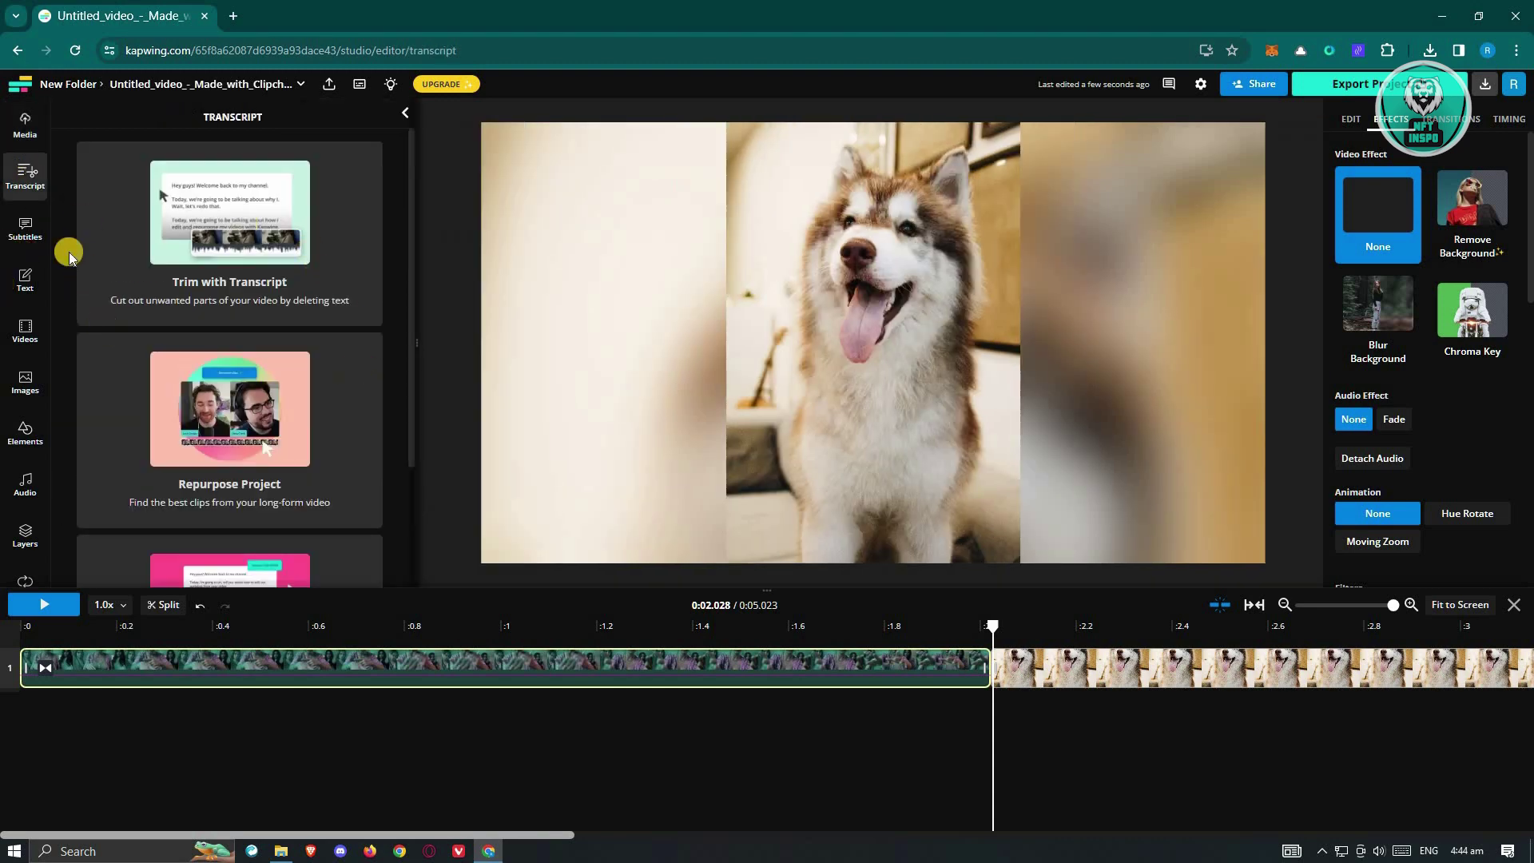
{"action": "left_click", "coordinate": [9, 243]}
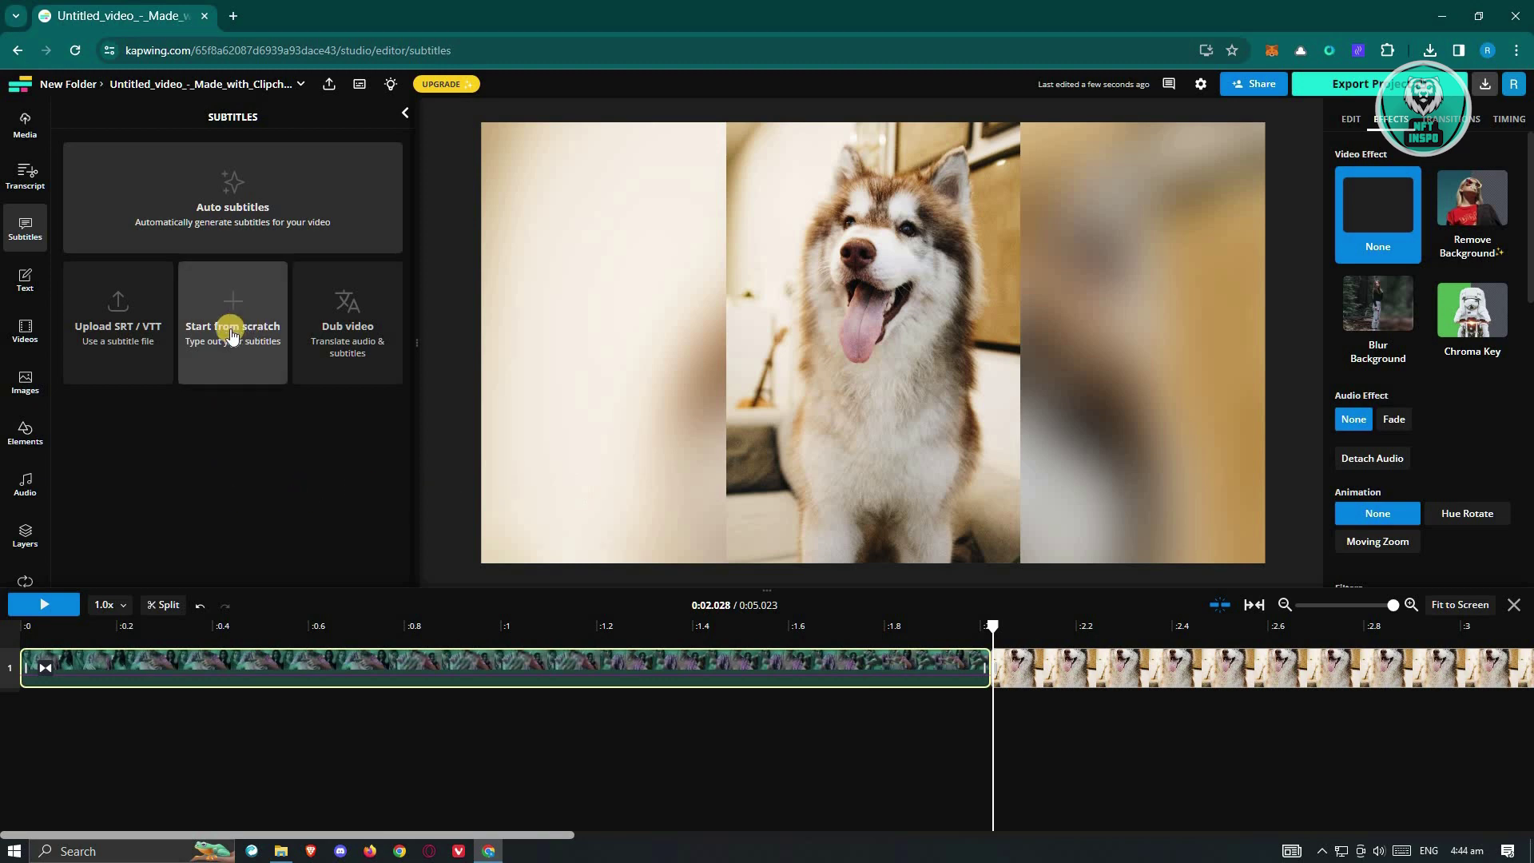
Add text in the black-on-white sample style at the start of a new timeline layer and change its wording to "testing".
{"action": "left_click", "coordinate": [25, 280]}
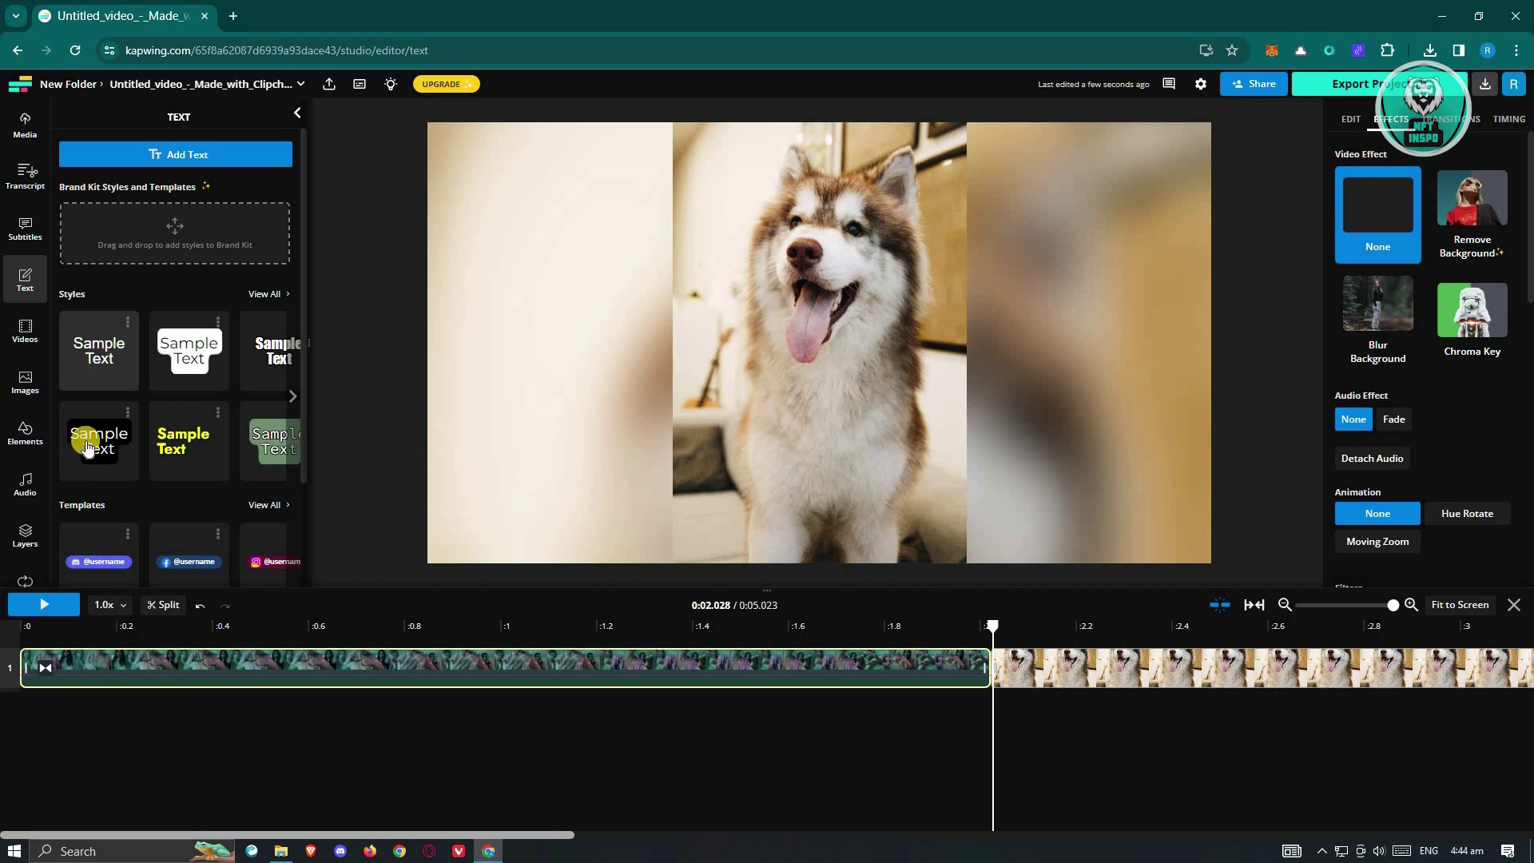
{"action": "left_click", "coordinate": [185, 349]}
{"action": "left_click_drag", "start_coordinate": [185, 349], "coordinate": [29, 726]}
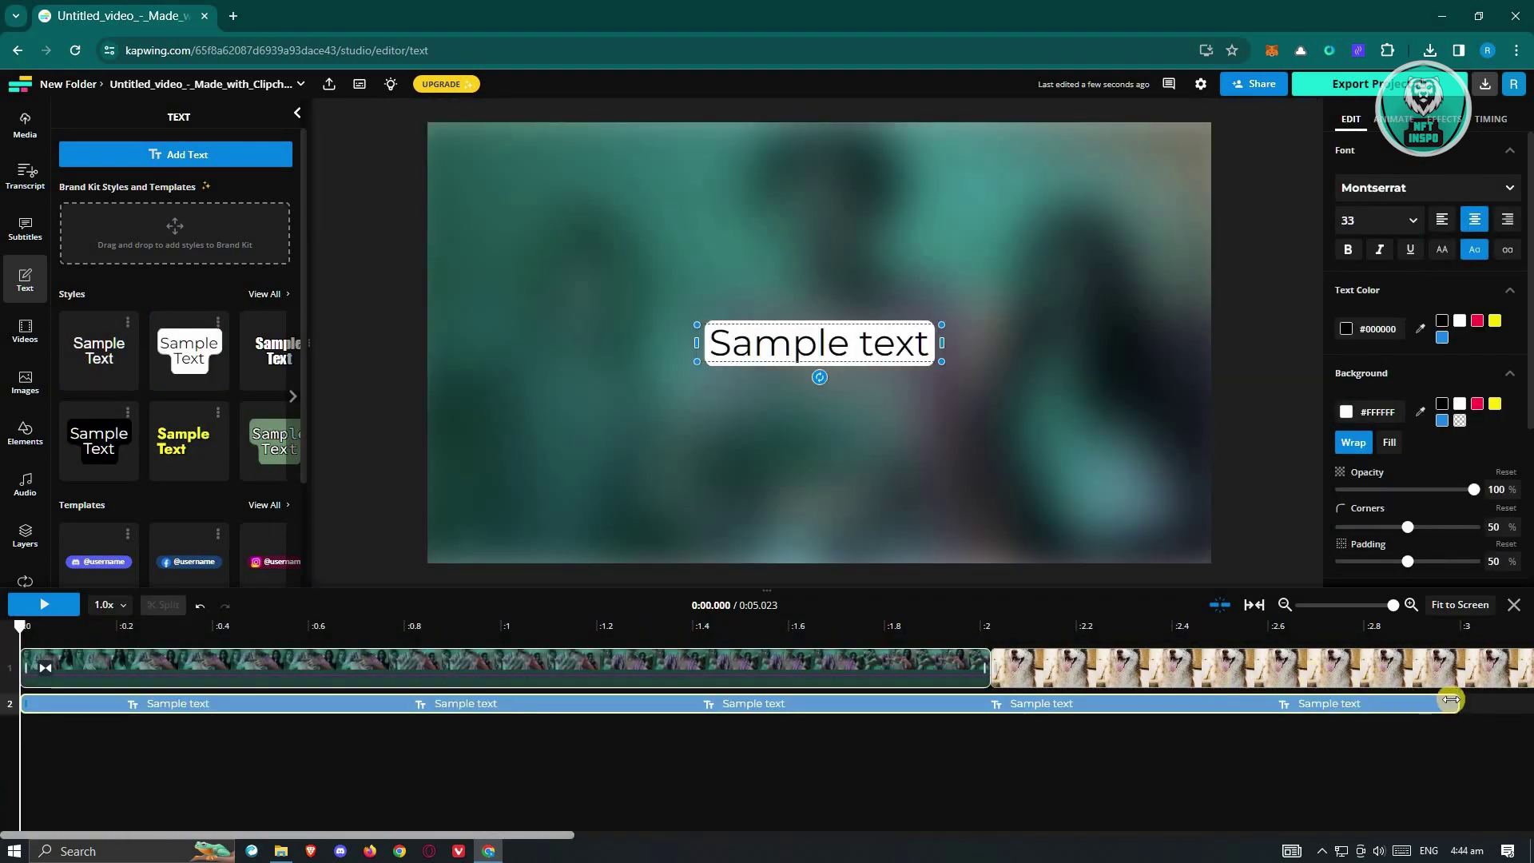
{"action": "double_click", "coordinate": [832, 350]}
{"action": "left_click_drag", "start_coordinate": [919, 344], "coordinate": [713, 348]}
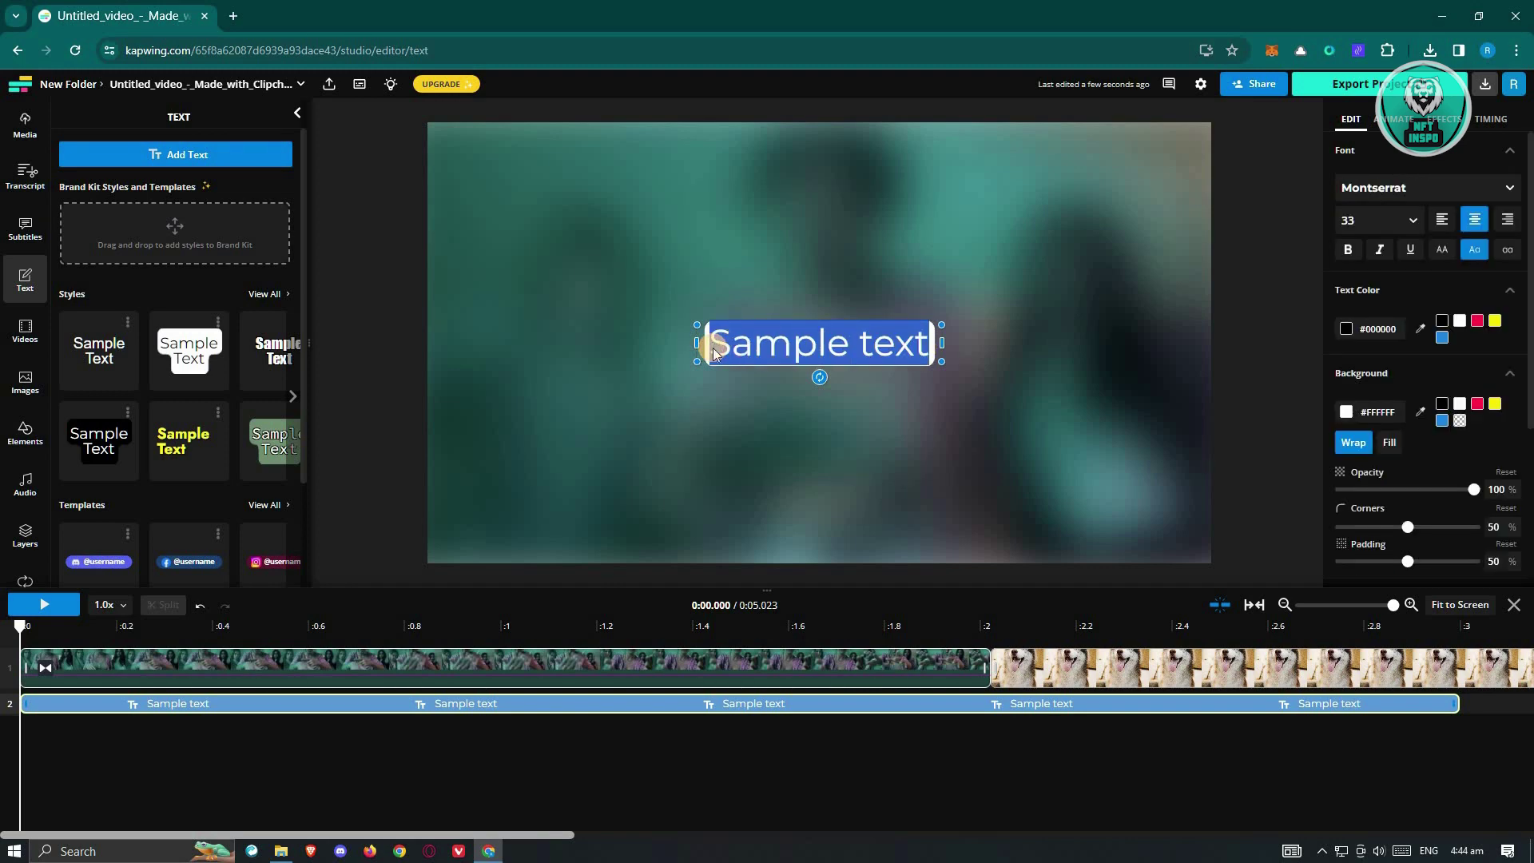
{"action": "type", "text": "testing"}
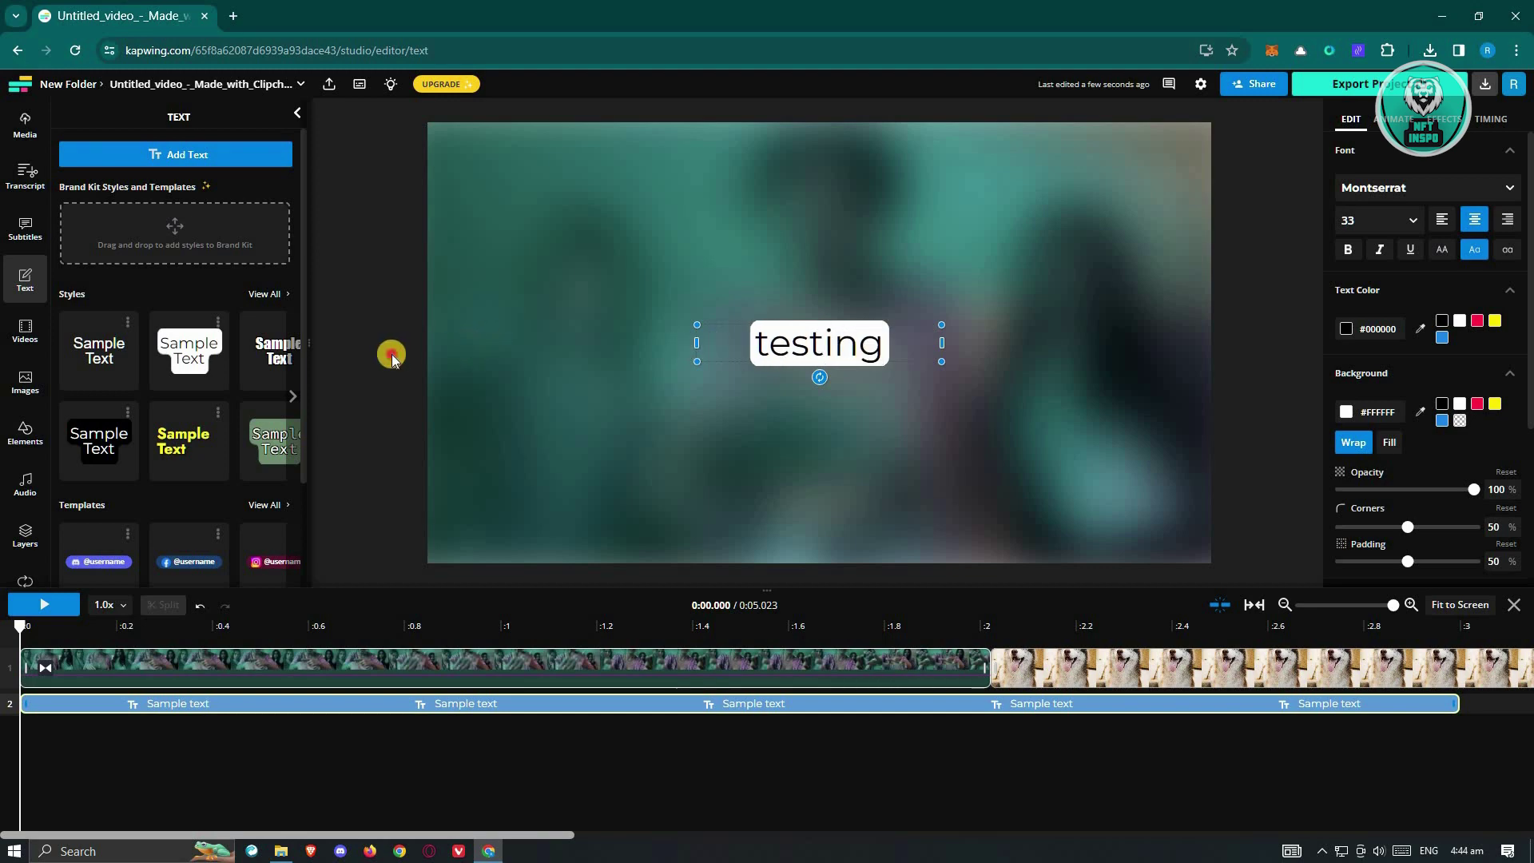
{"action": "left_click", "coordinate": [391, 357]}
Browse the stock videos in the animal category, and look over the available images and elements.
{"action": "left_click", "coordinate": [25, 330]}
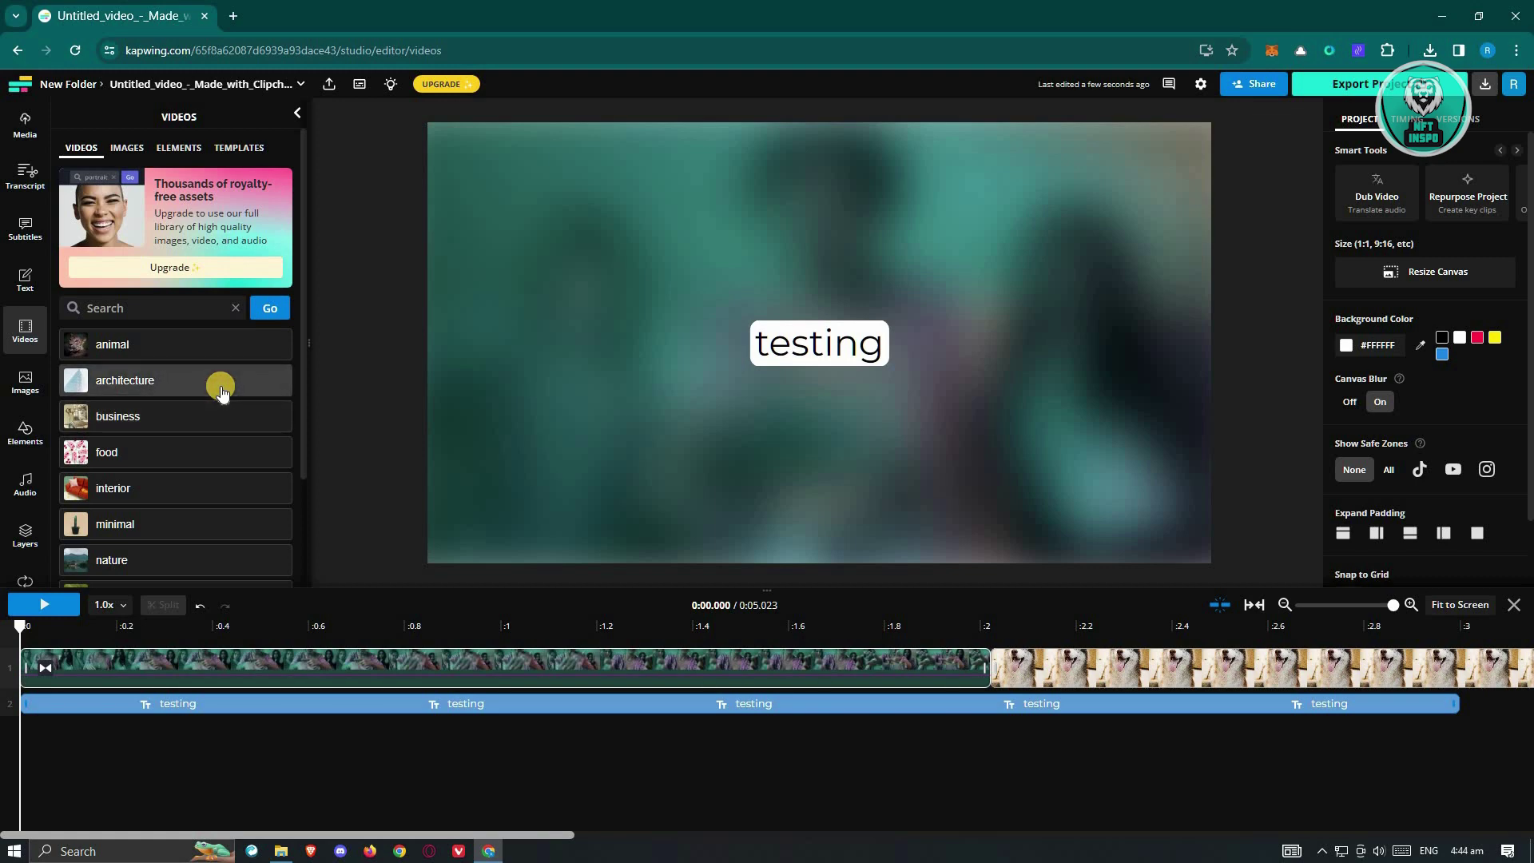
{"action": "left_click", "coordinate": [199, 346]}
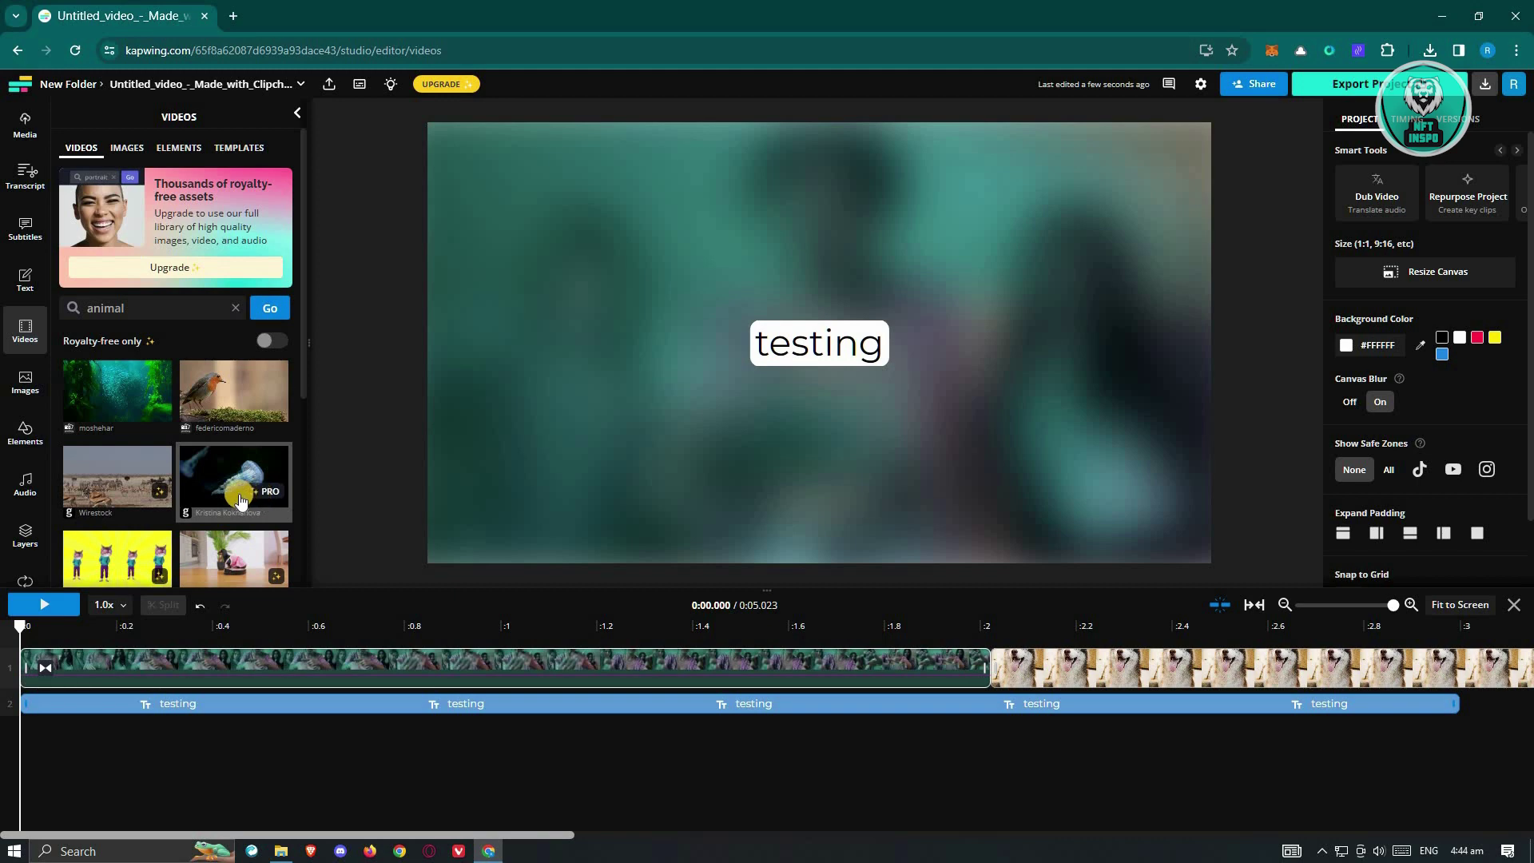
{"action": "scroll", "coordinate": [216, 480], "scroll_direction": "down", "scroll_amount": 1}
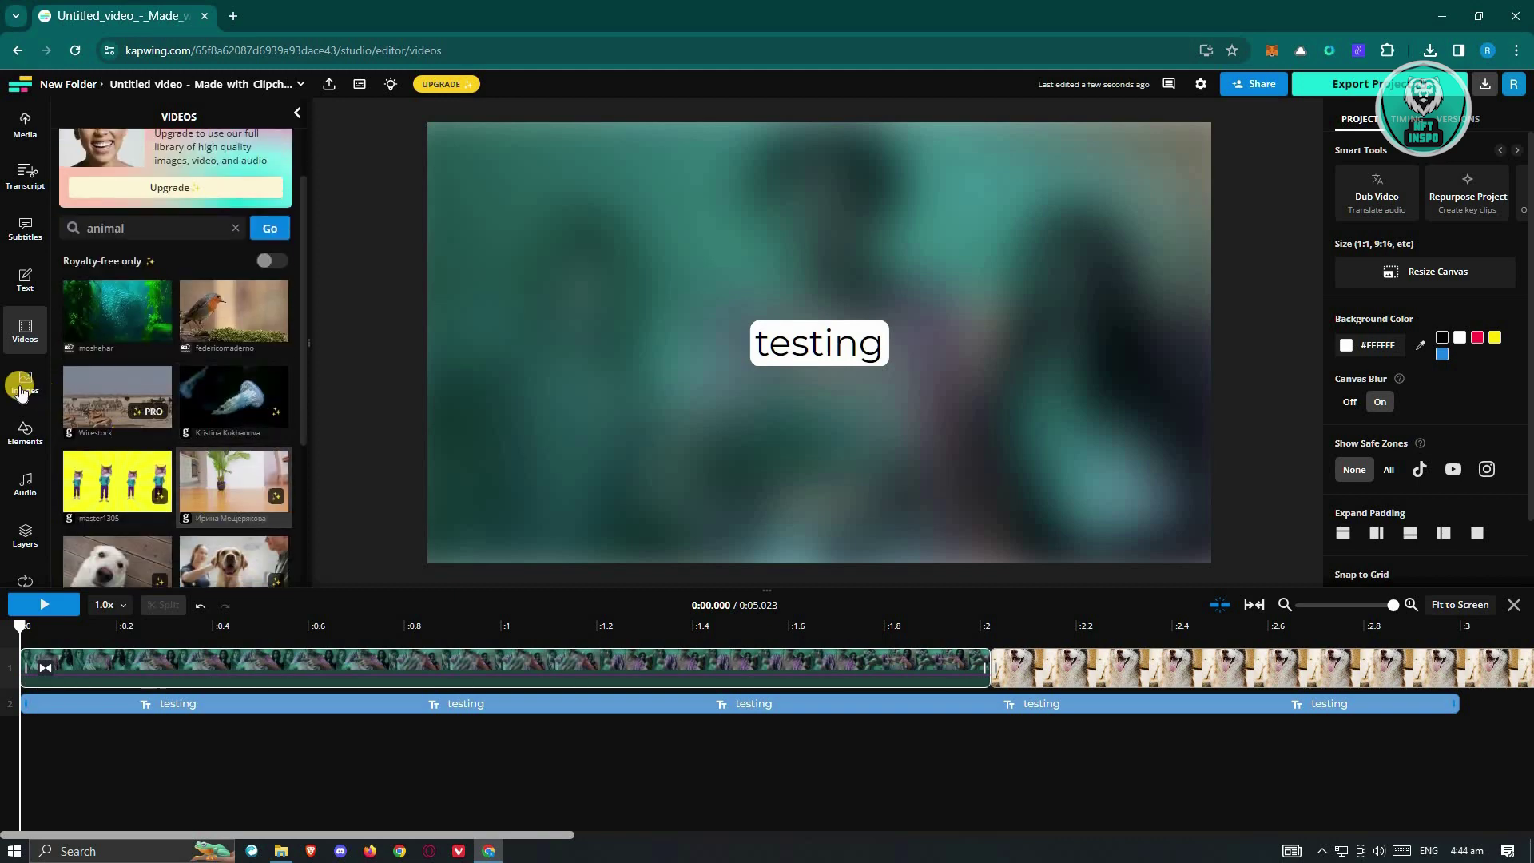
{"action": "left_click", "coordinate": [22, 389]}
{"action": "left_click", "coordinate": [32, 445]}
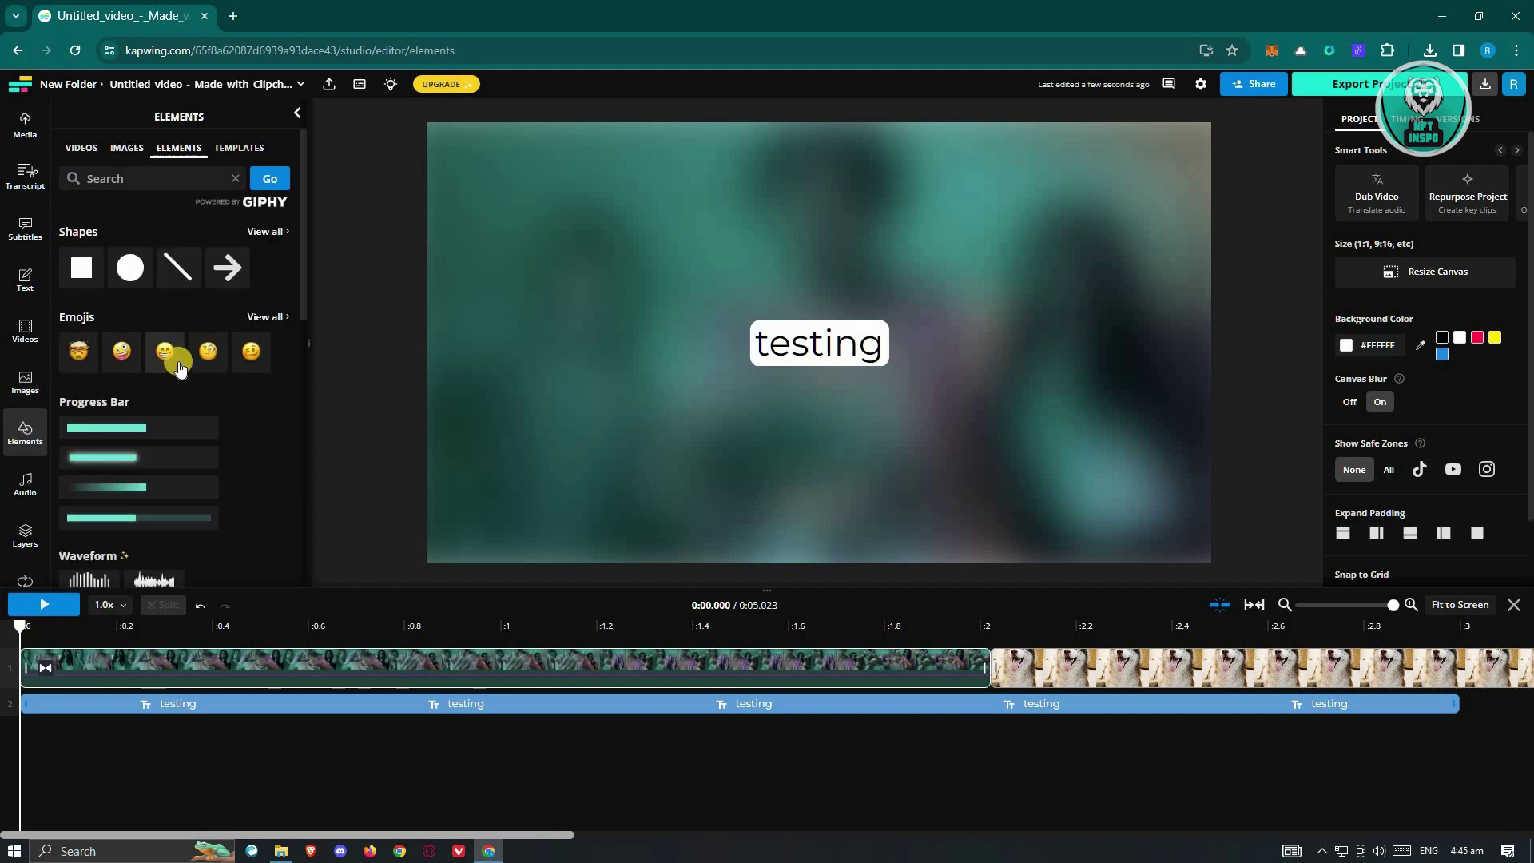
{"action": "scroll", "coordinate": [28, 500], "scroll_direction": "down", "scroll_amount": 1}
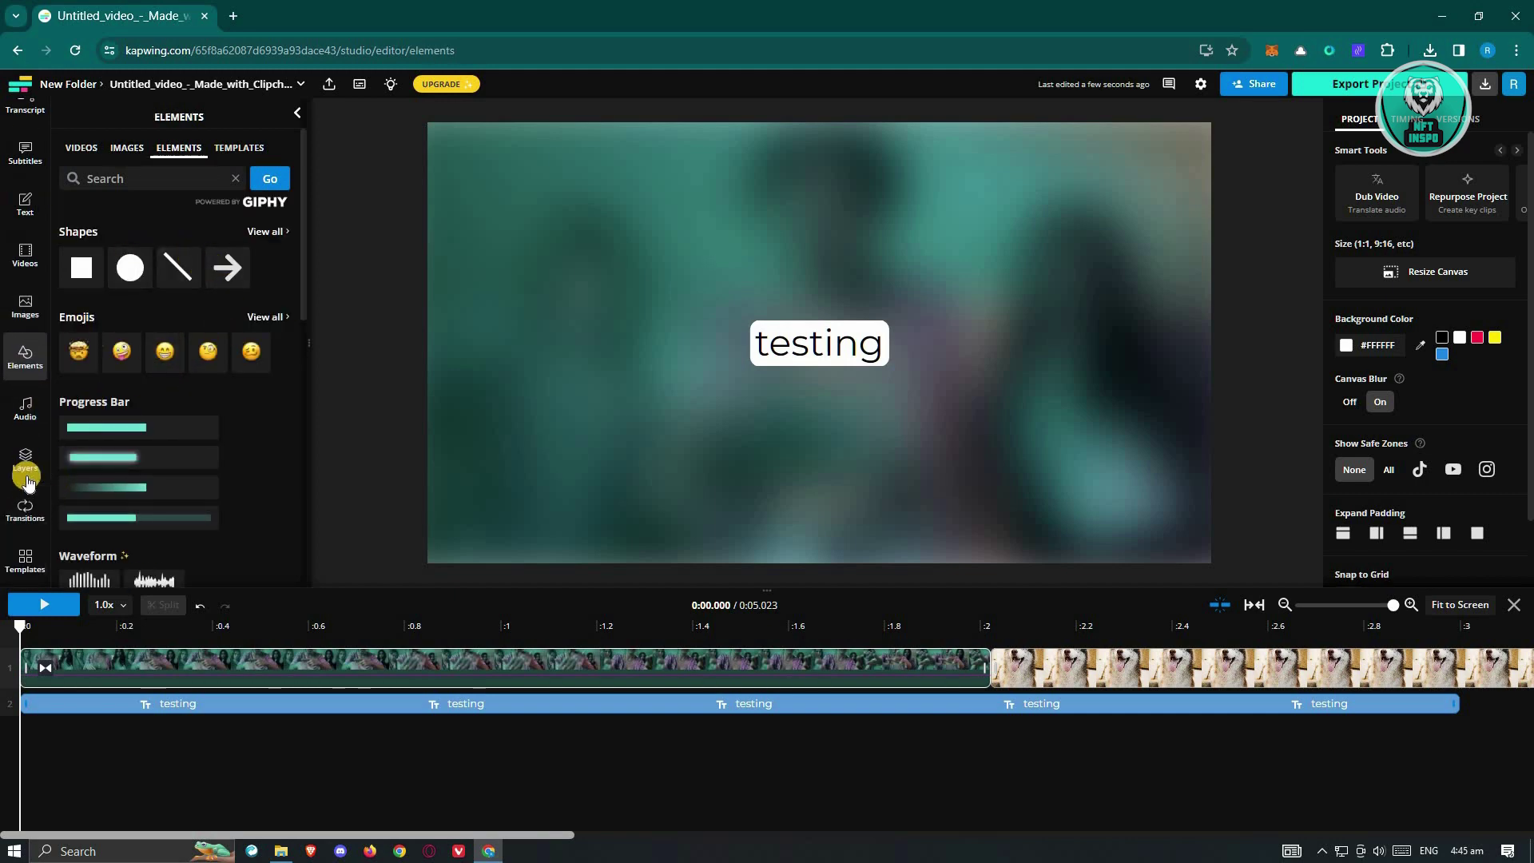
Look over the audio, layers, transitions, templates and plugins tools, and the options for recording screen, camera or audio.
{"action": "left_click", "coordinate": [30, 410]}
{"action": "left_click", "coordinate": [26, 452]}
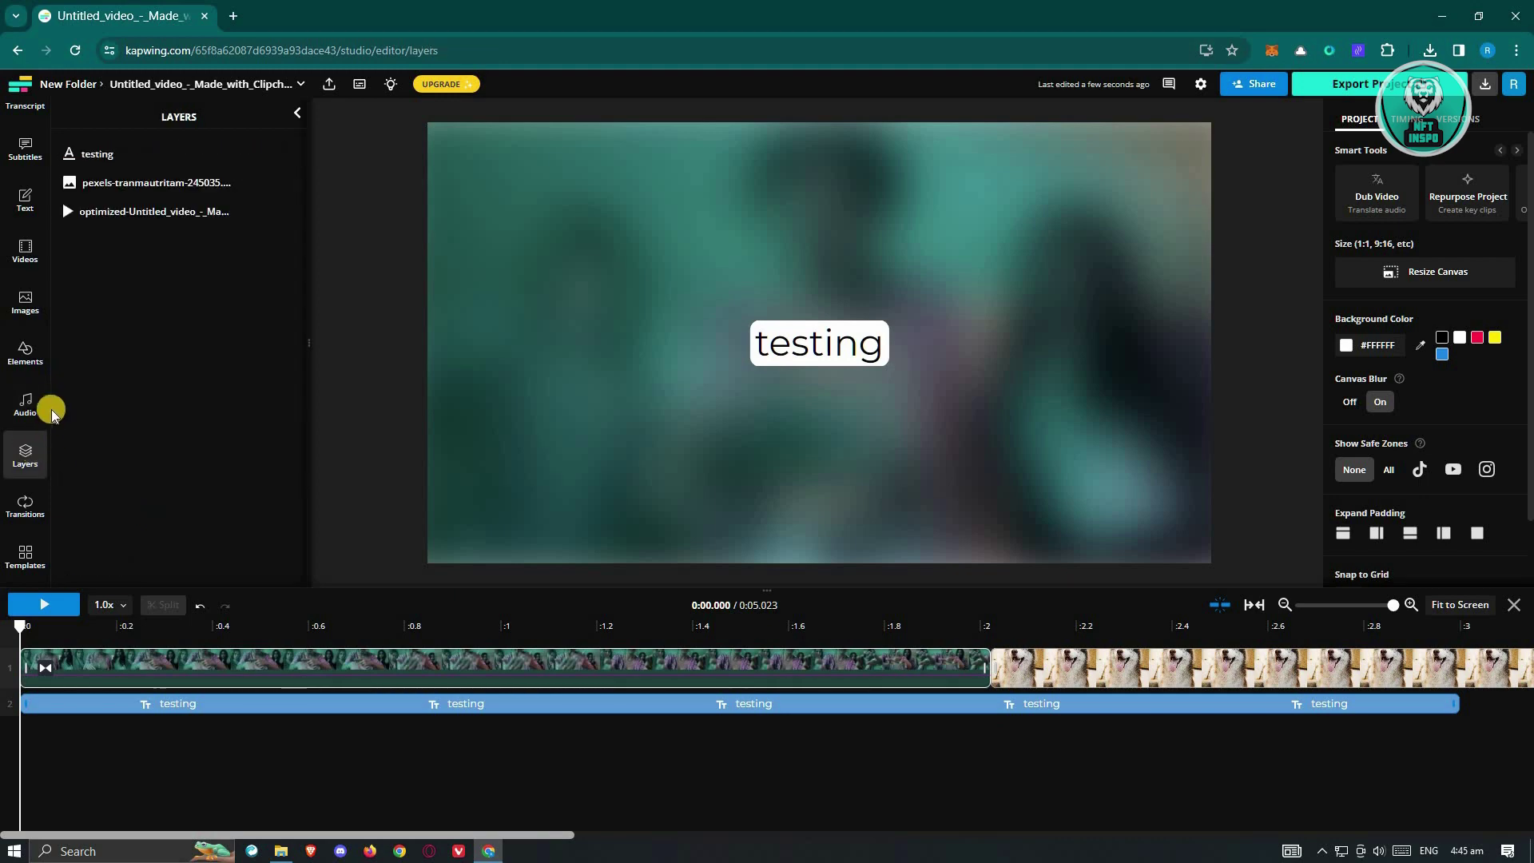
{"action": "left_click", "coordinate": [25, 515]}
{"action": "scroll", "coordinate": [28, 527], "scroll_direction": "down", "scroll_amount": 1}
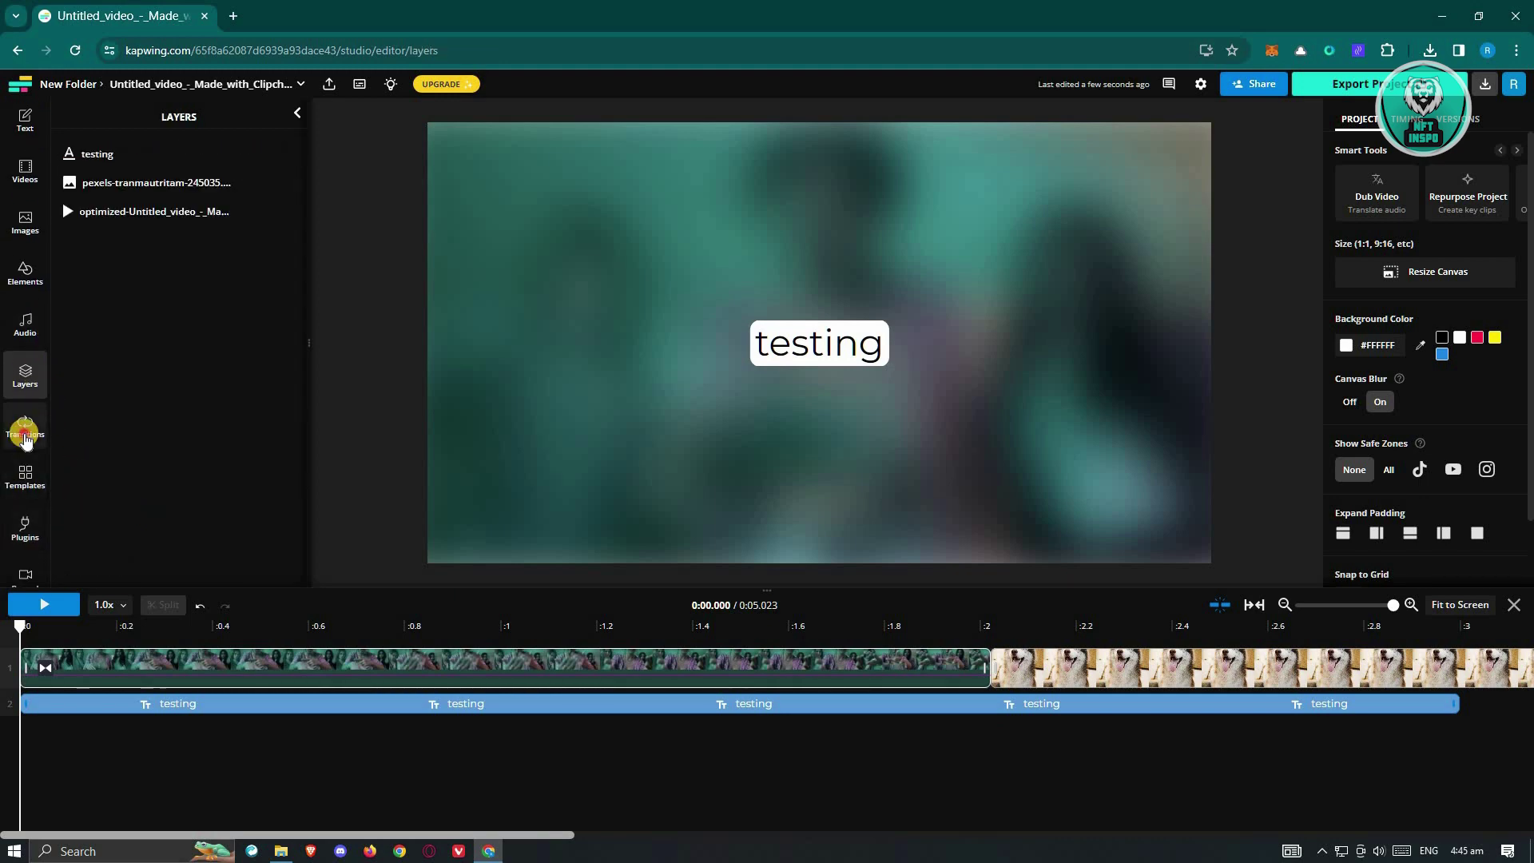
{"action": "left_click", "coordinate": [24, 477]}
{"action": "left_click", "coordinate": [24, 527]}
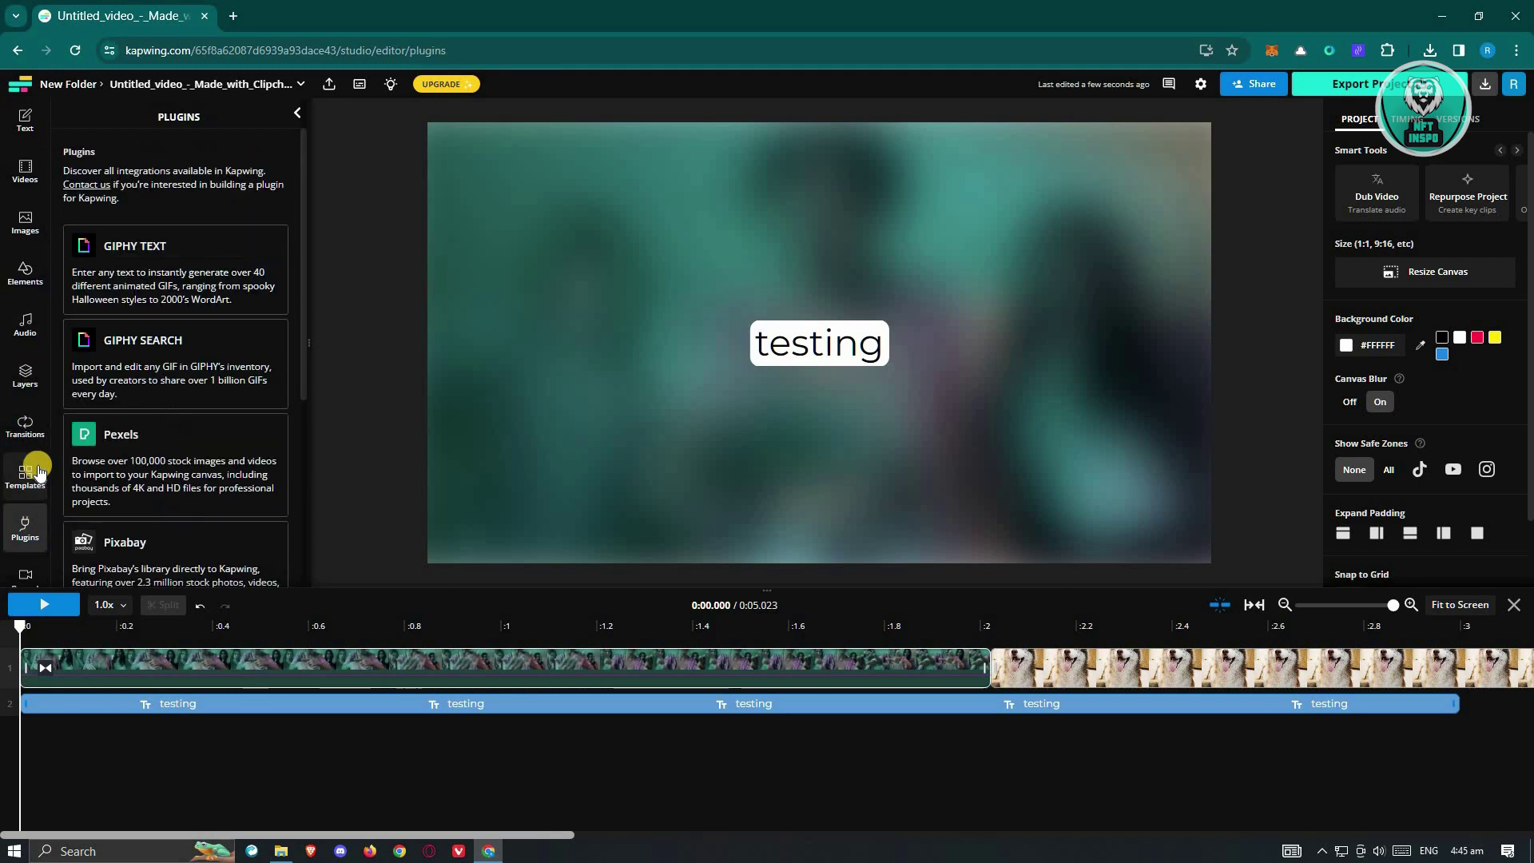
{"action": "scroll", "coordinate": [48, 488], "scroll_direction": "down", "scroll_amount": 1}
{"action": "left_click", "coordinate": [24, 463]}
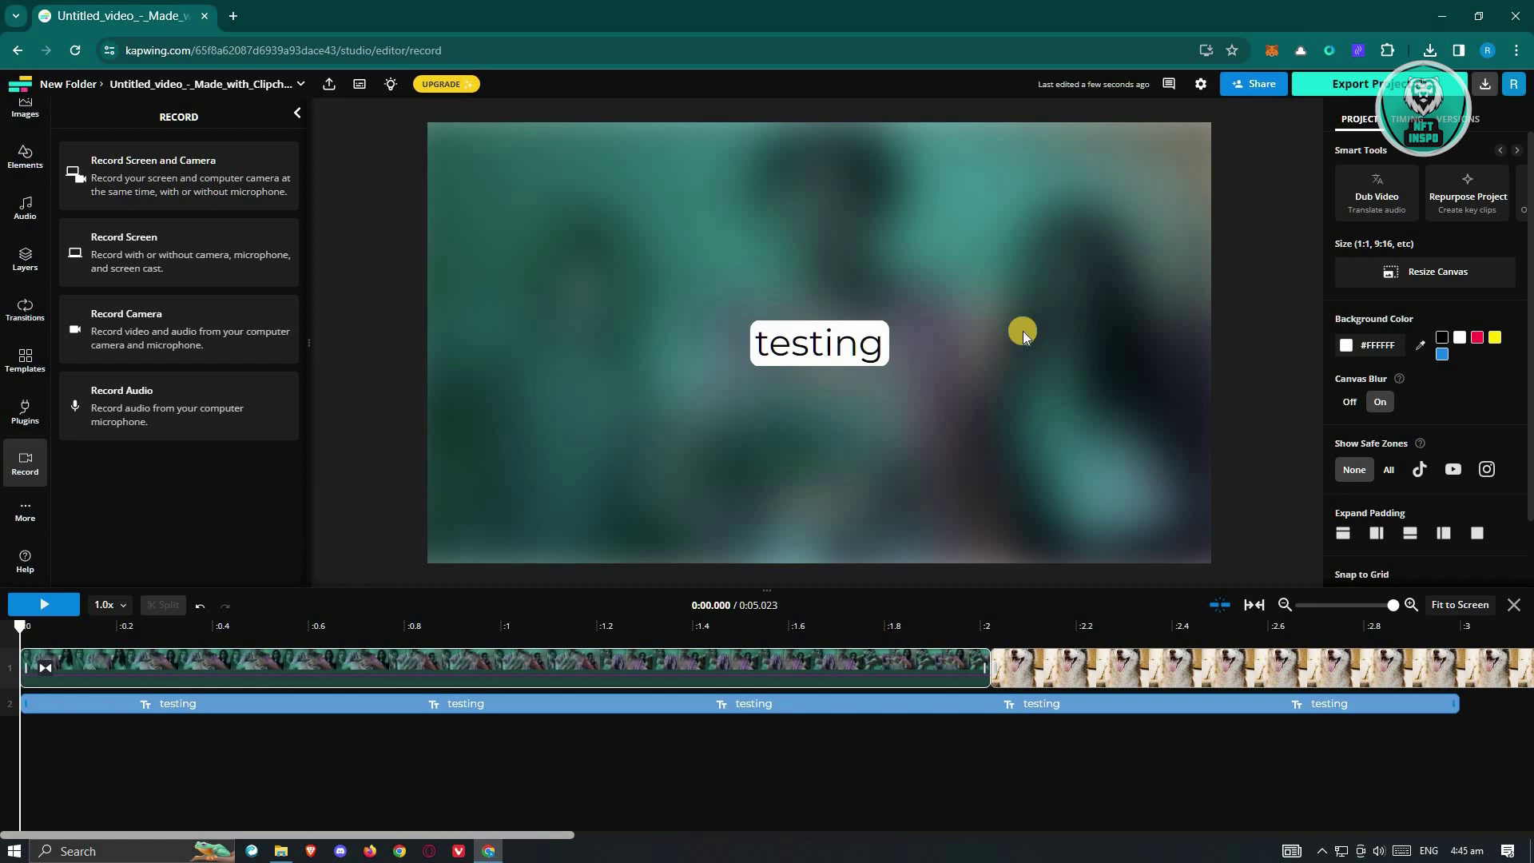
Look over the project's export format, resolution and compression settings, and check the recent exports.
{"action": "left_click", "coordinate": [1358, 85]}
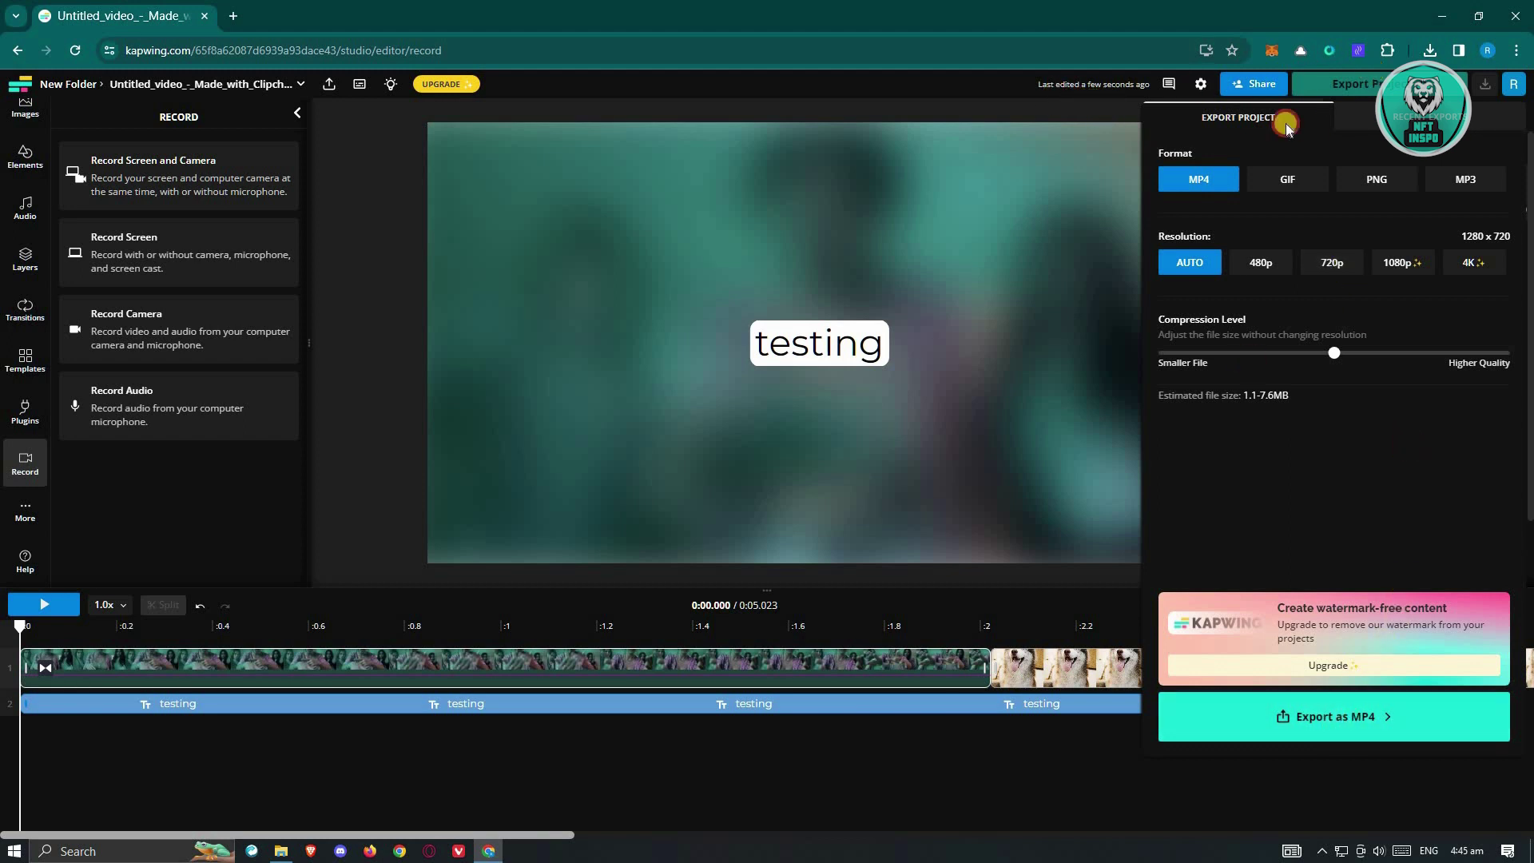
{"action": "left_click", "coordinate": [1109, 110]}
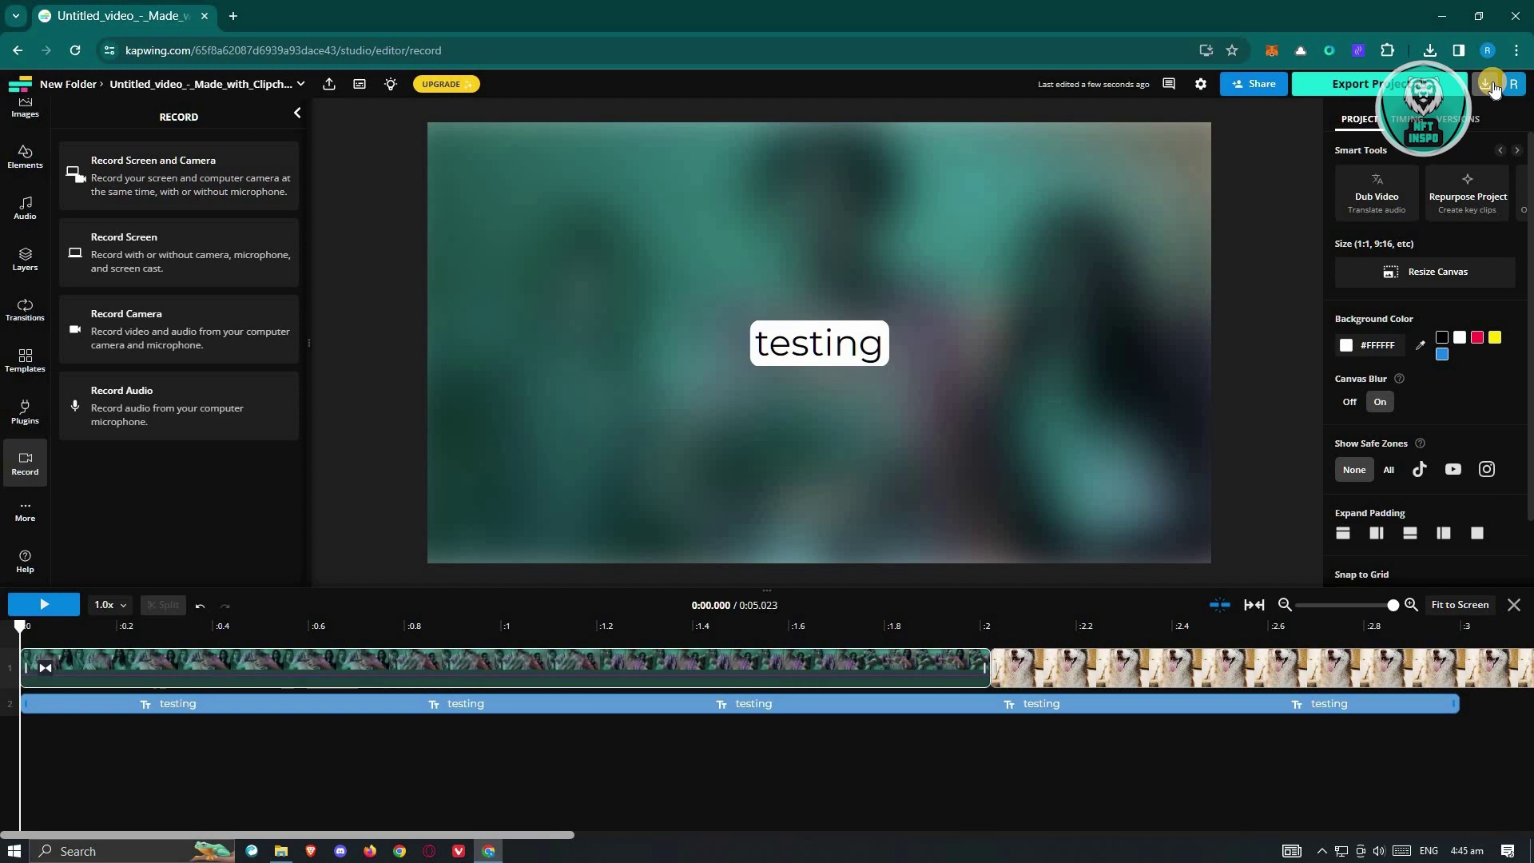
{"action": "left_click", "coordinate": [1491, 84]}
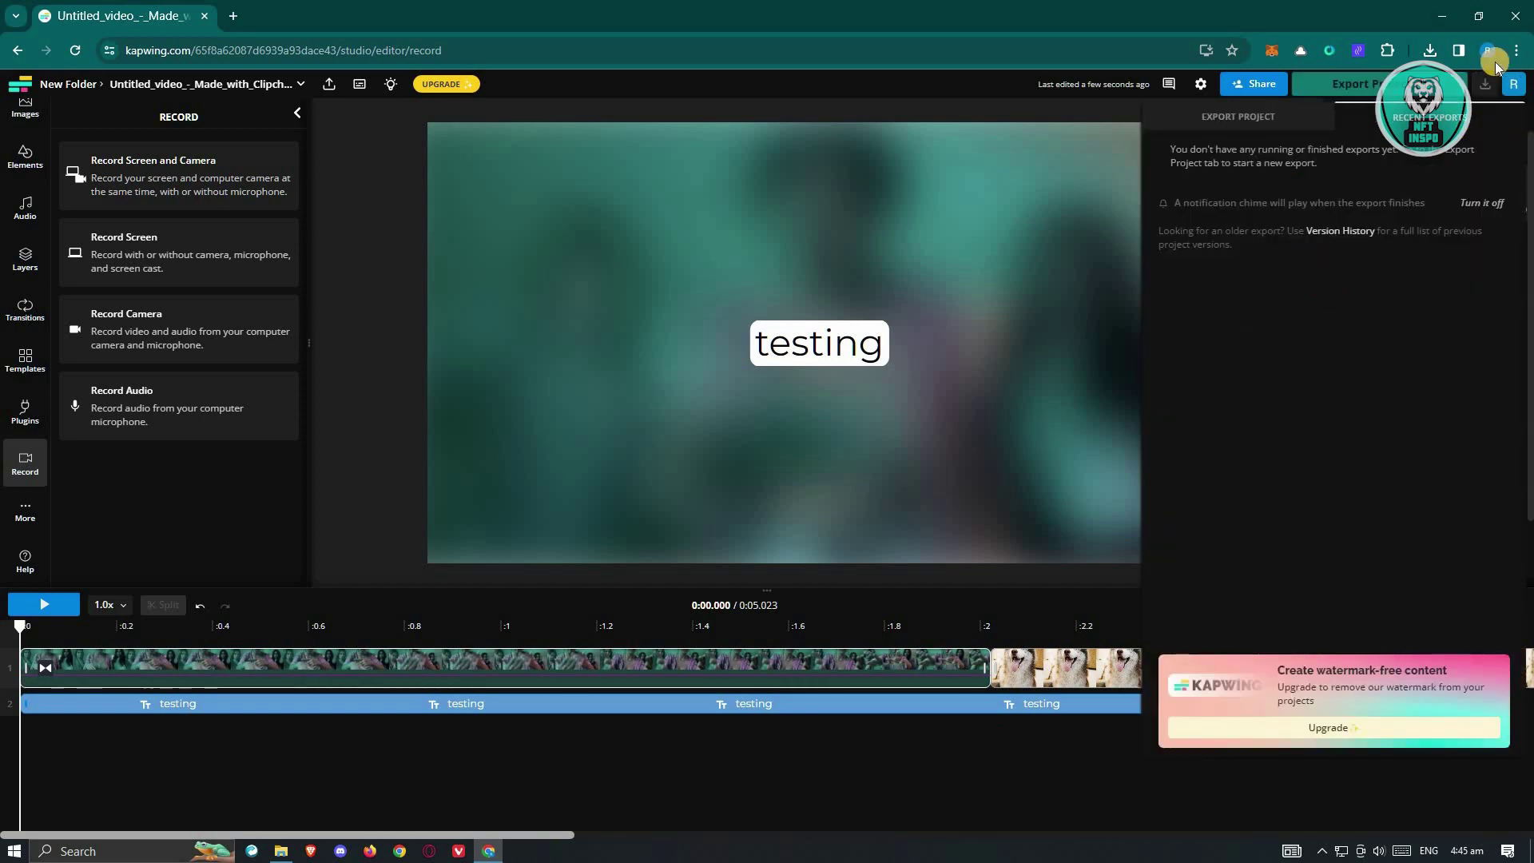
{"action": "left_click", "coordinate": [1065, 119]}
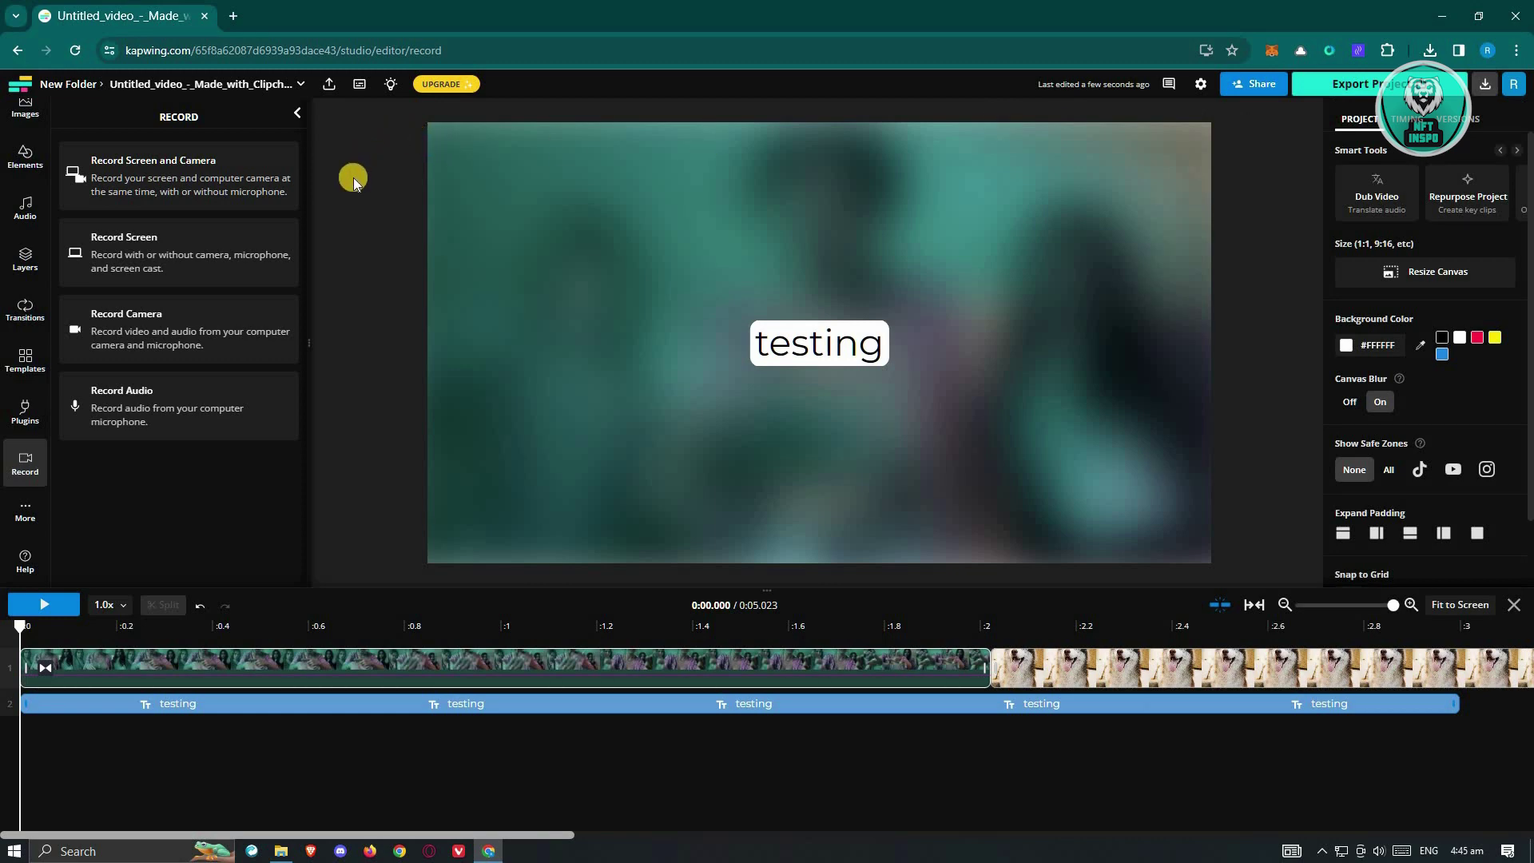